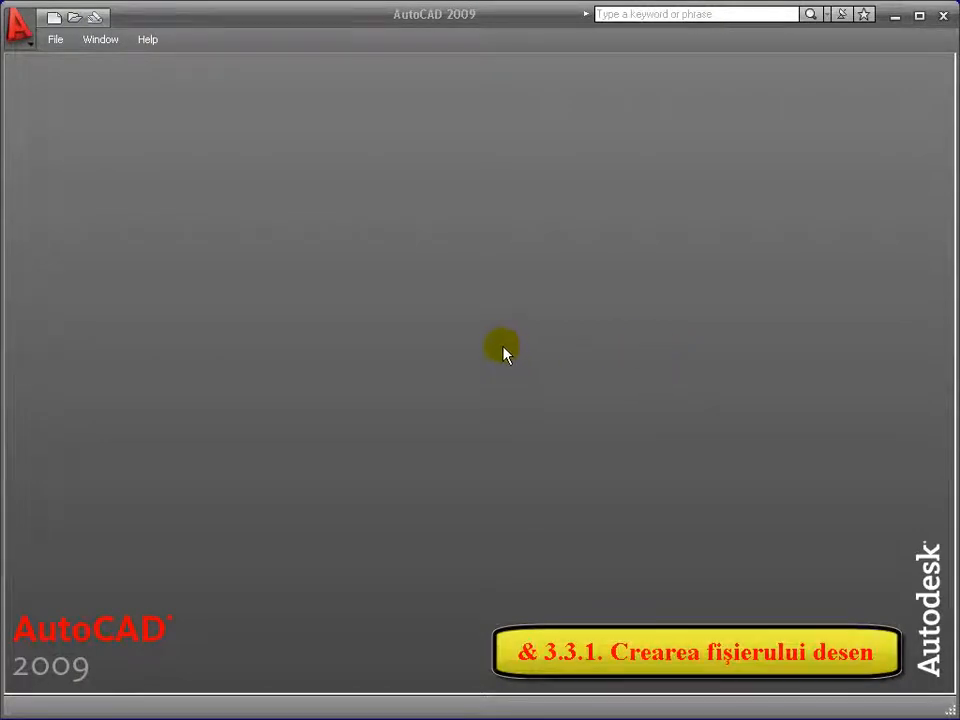
# Step: Create a new drawing from the Prototip2.dwt template
pyautogui.click(54, 42)
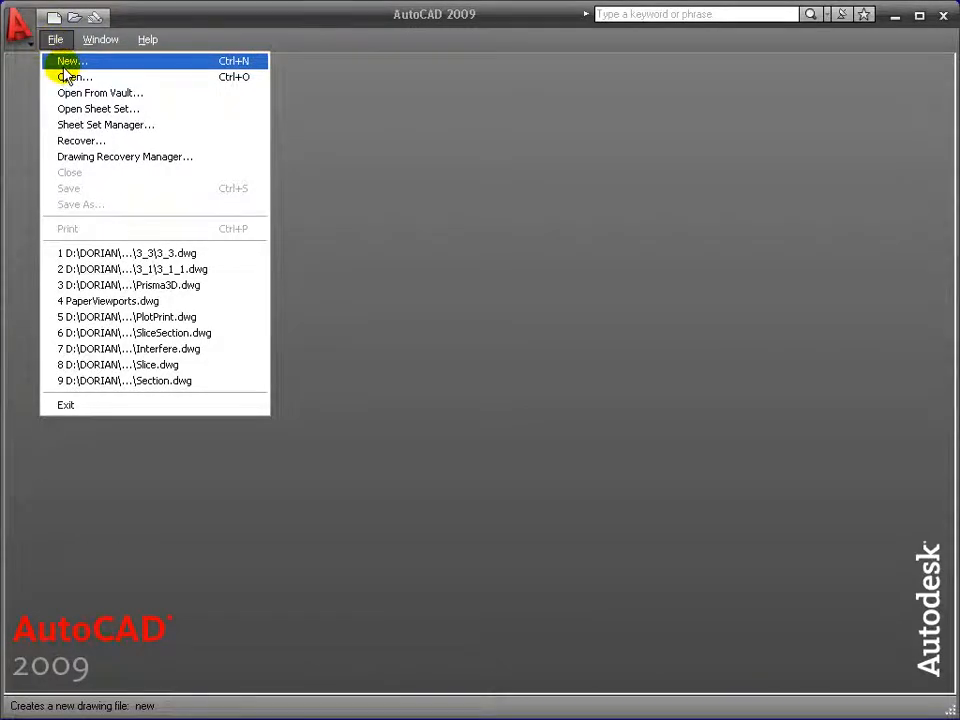
pyautogui.click(62, 61)
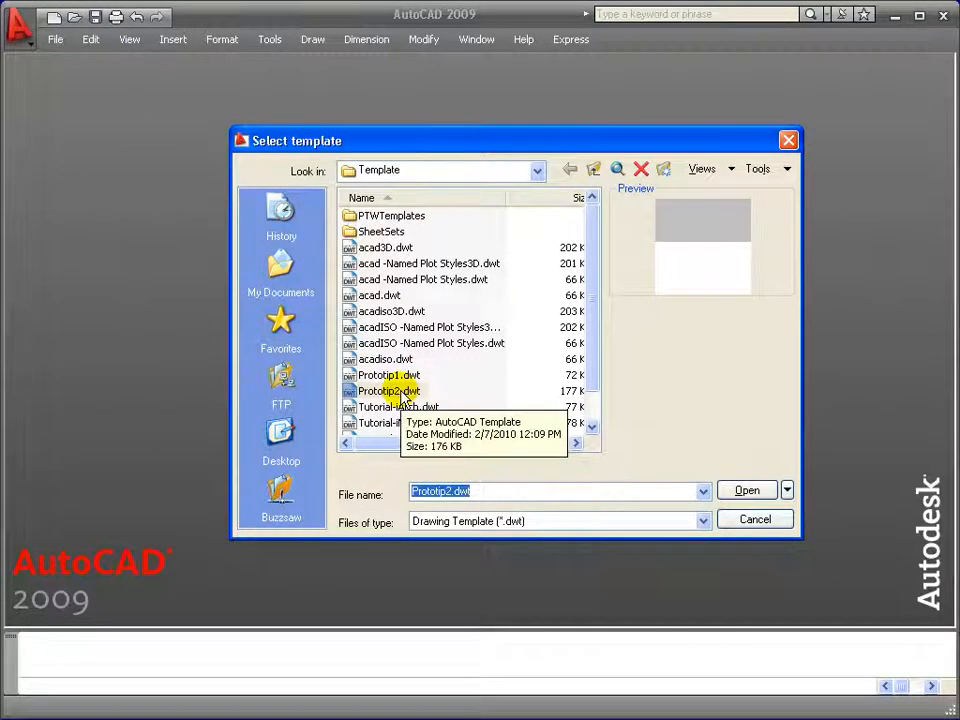
pyautogui.click(399, 393)
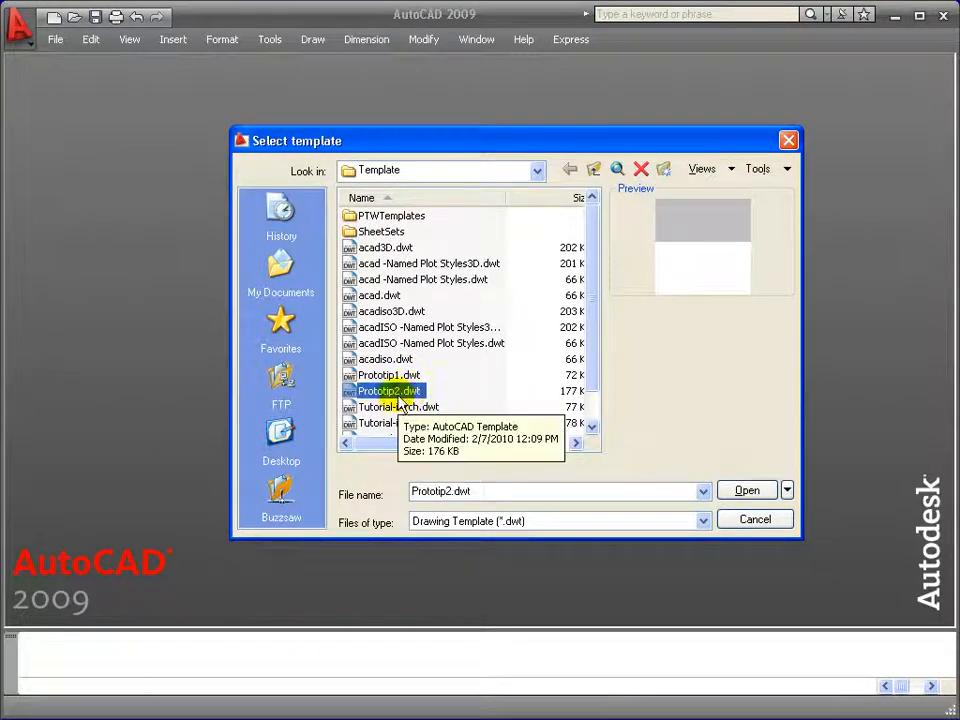
pyautogui.click(745, 491)
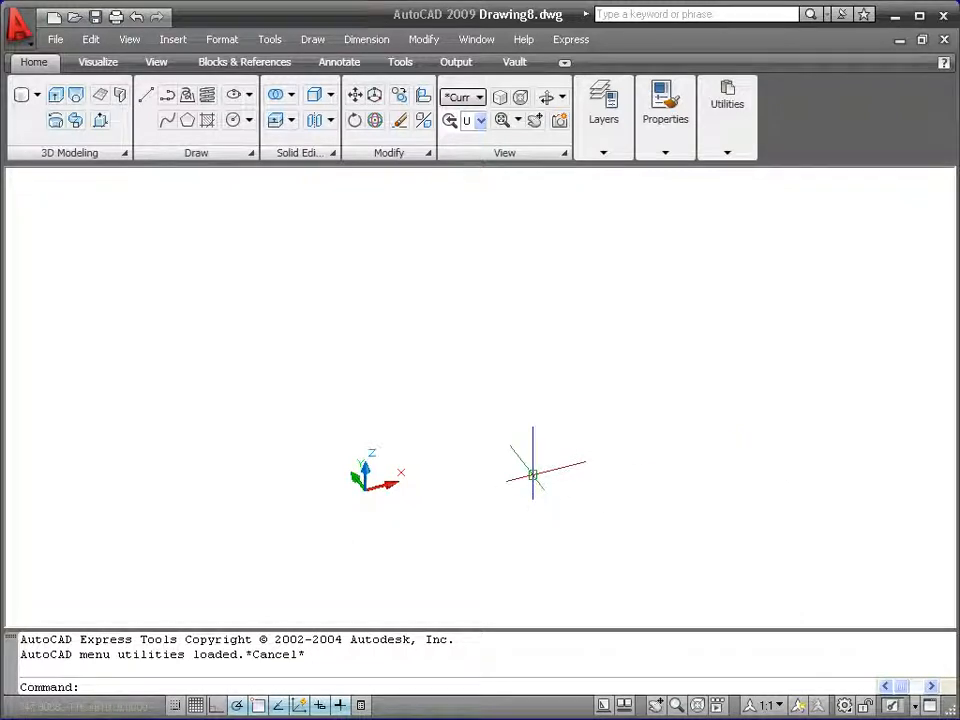
# Step: Switch the view to the plan view of the current UCS with the PLAN command
pyautogui.write('plan')
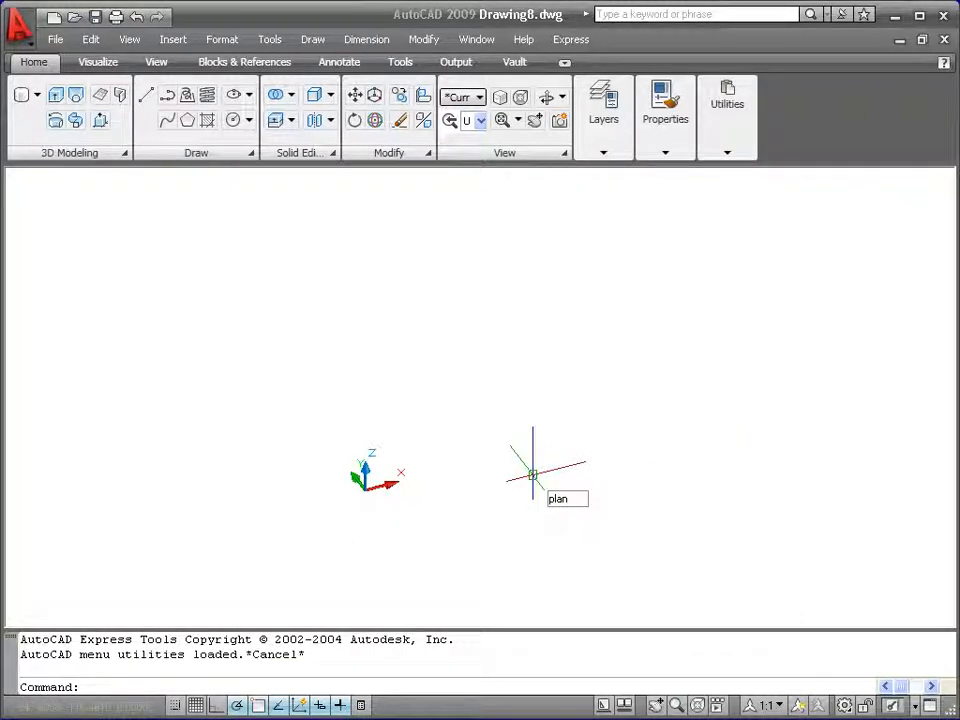
pyautogui.press('Return')
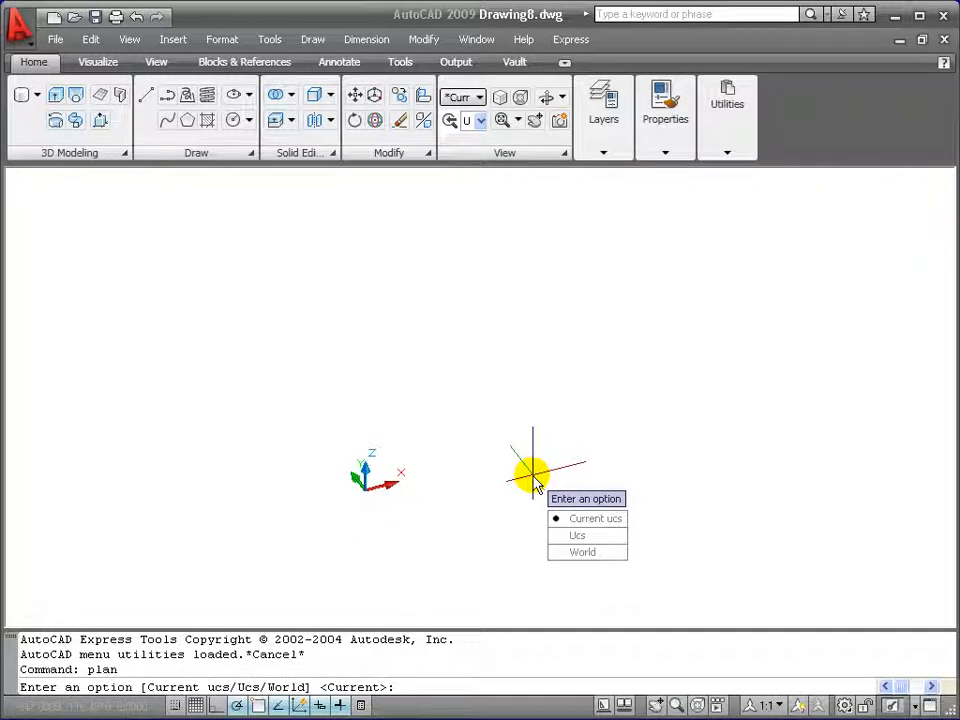
pyautogui.click(591, 519)
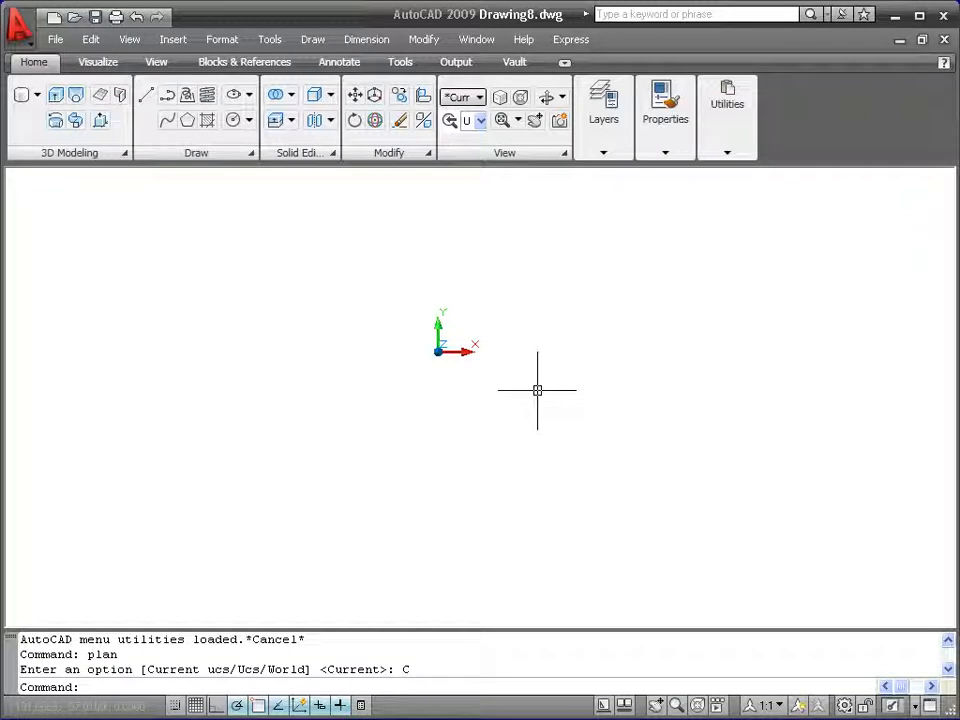
# Step: Draw a vertical line 70 units long, starting at 0,-35 and running upward along the Y axis
pyautogui.click(146, 98)
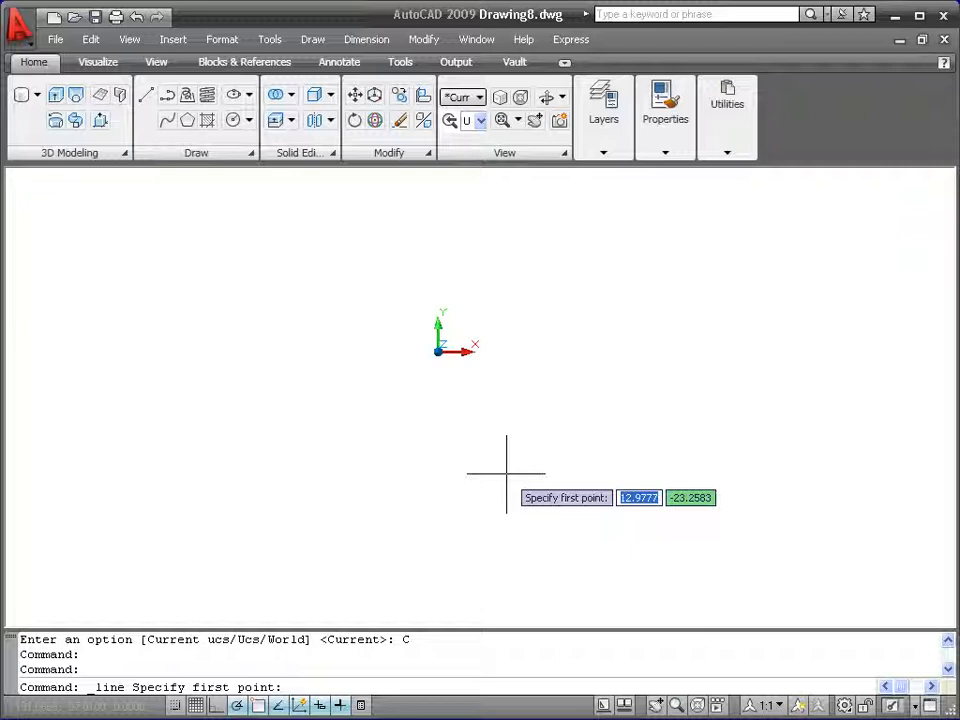
pyautogui.write('0')
pyautogui.press('Tab')
pyautogui.press('BackSpace')
pyautogui.write('-35')
pyautogui.press('Return')
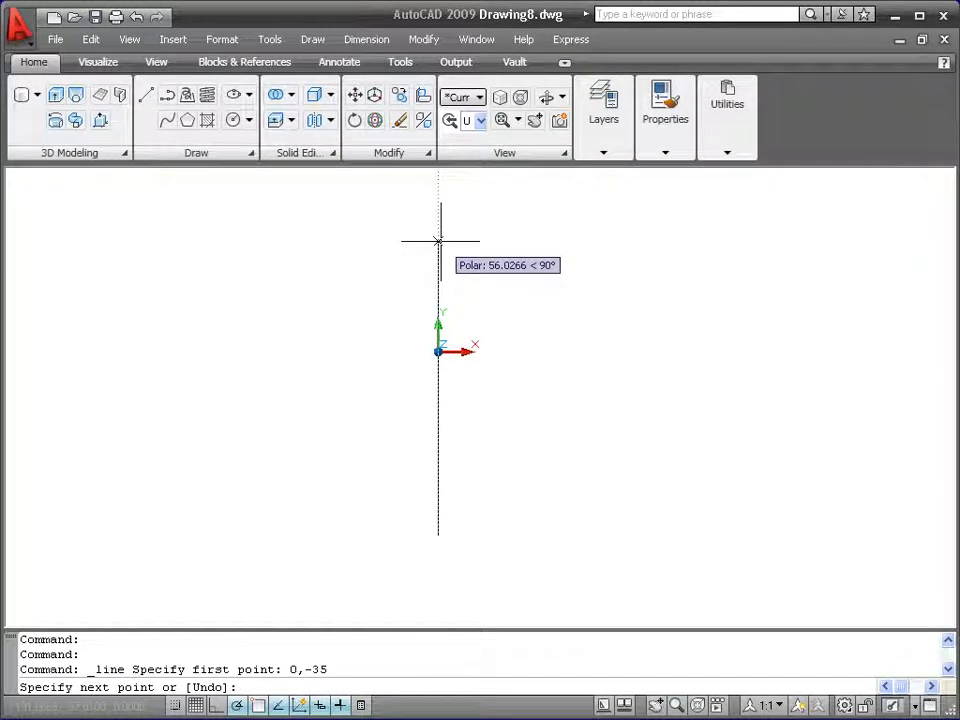
pyautogui.write('70')
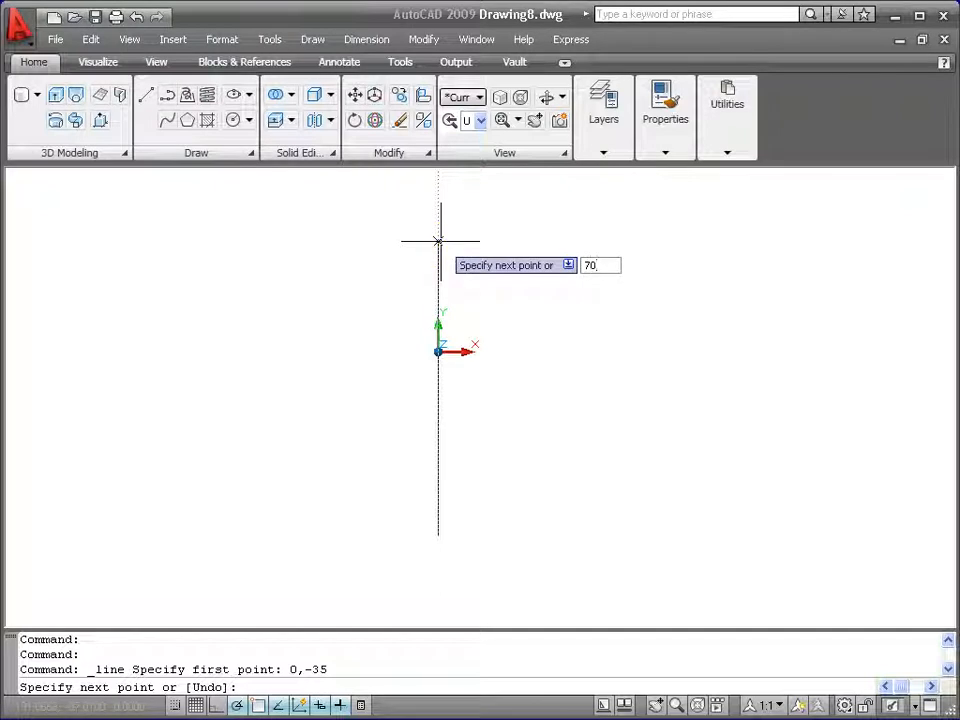
pyautogui.press('Return')
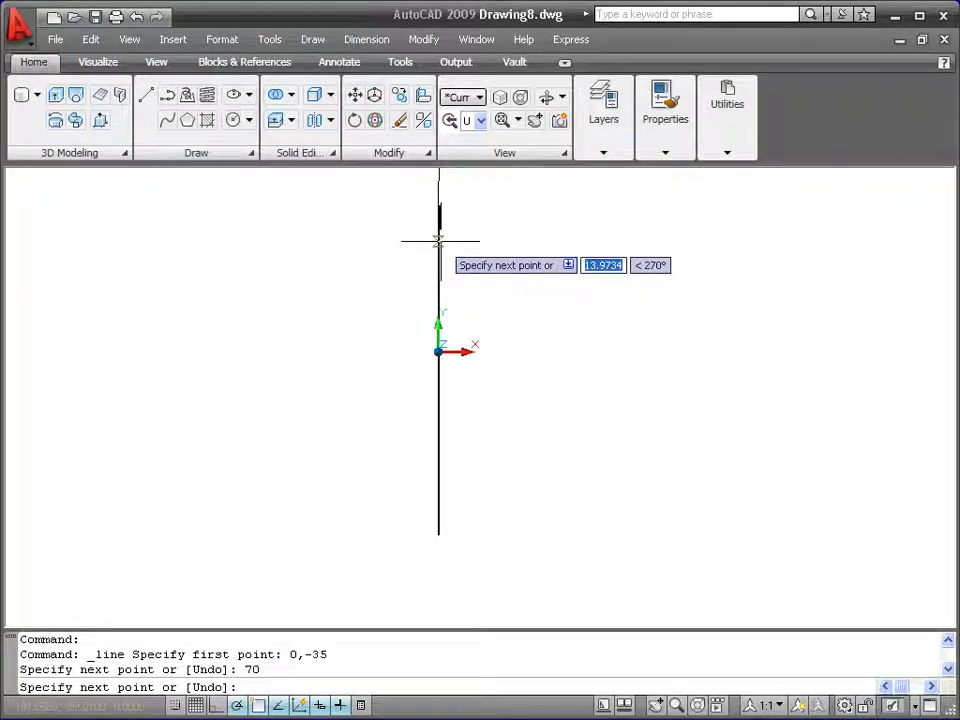
pyautogui.press('Escape')
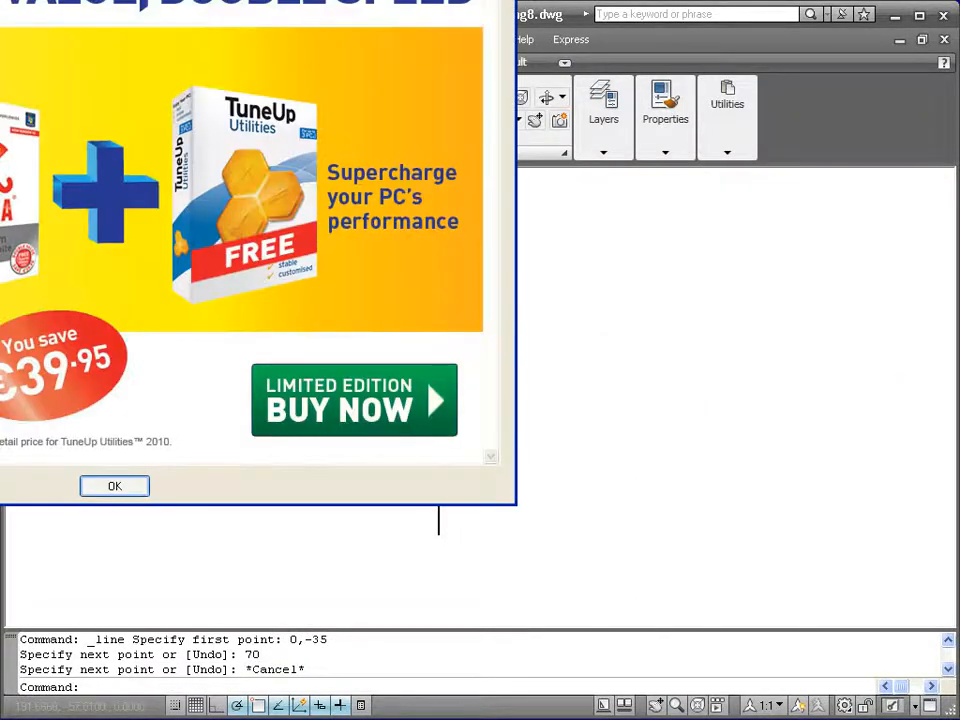
pyautogui.press('Return')
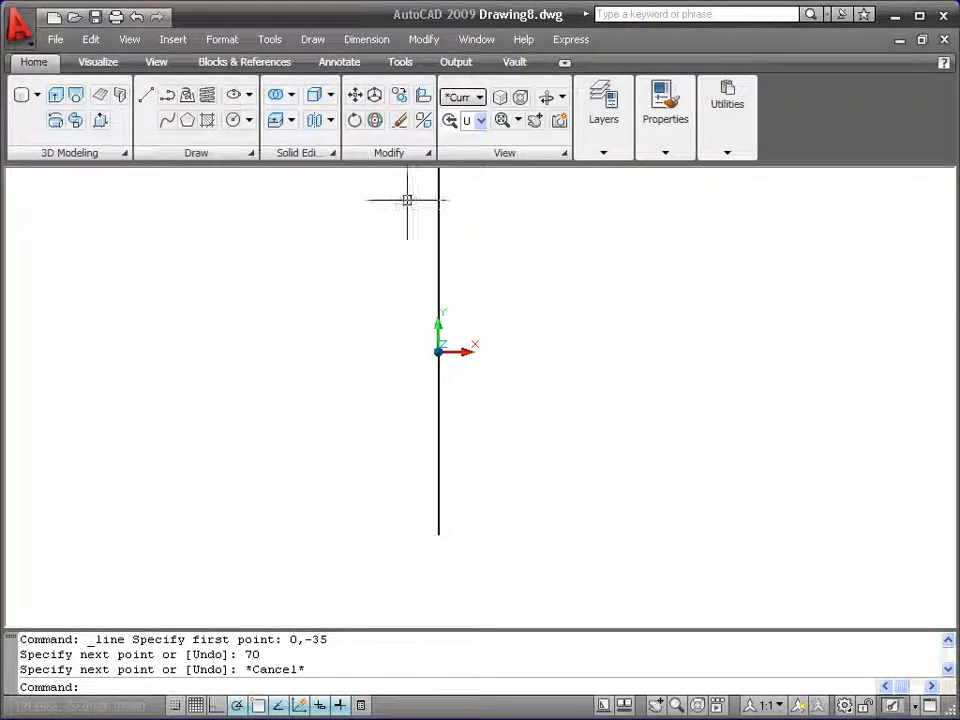
# Step: Draw a circle centred at 0,0 with a radius of 40
pyautogui.moveTo(561, 332); pyautogui.dragTo(559, 333, button='middle')
pyautogui.middleClick(559, 333)
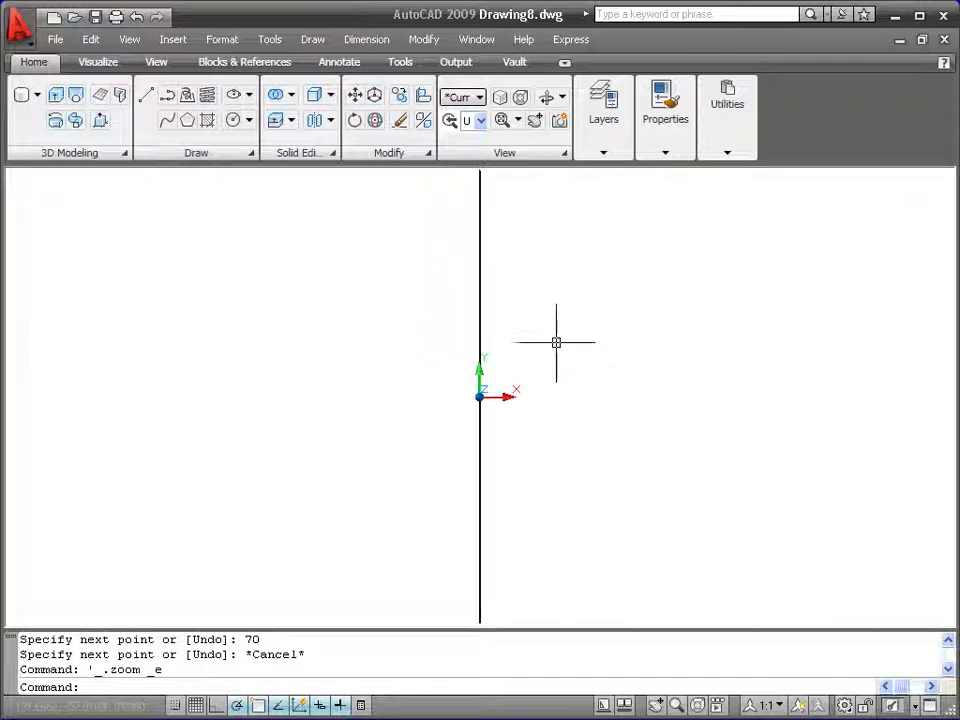
pyautogui.scroll(-2, 551, 336)
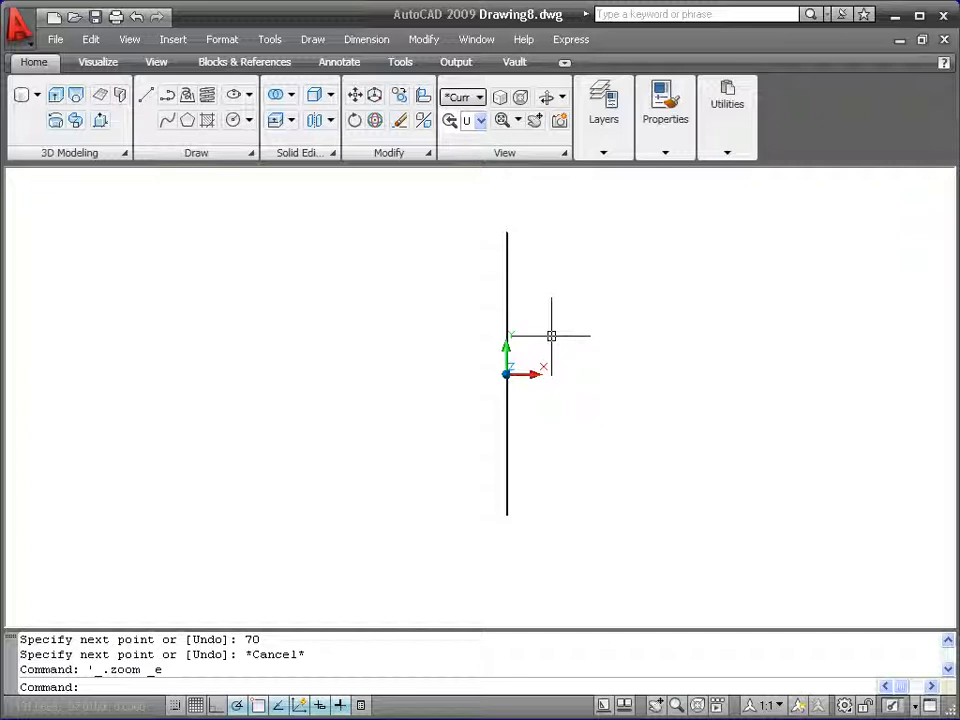
pyautogui.click(232, 120)
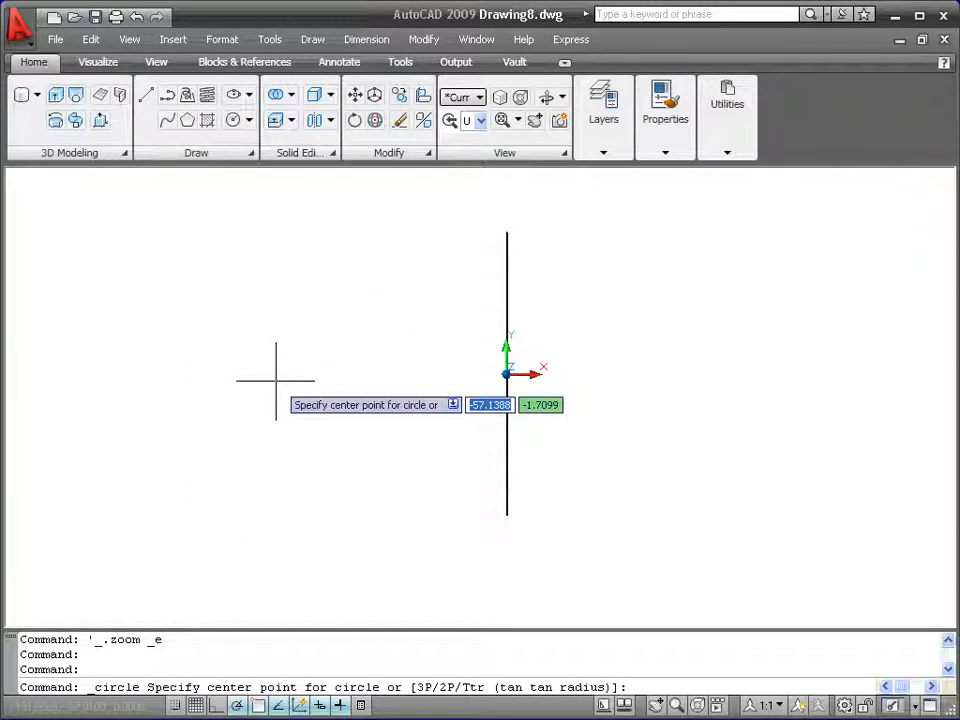
pyautogui.write('0,0')
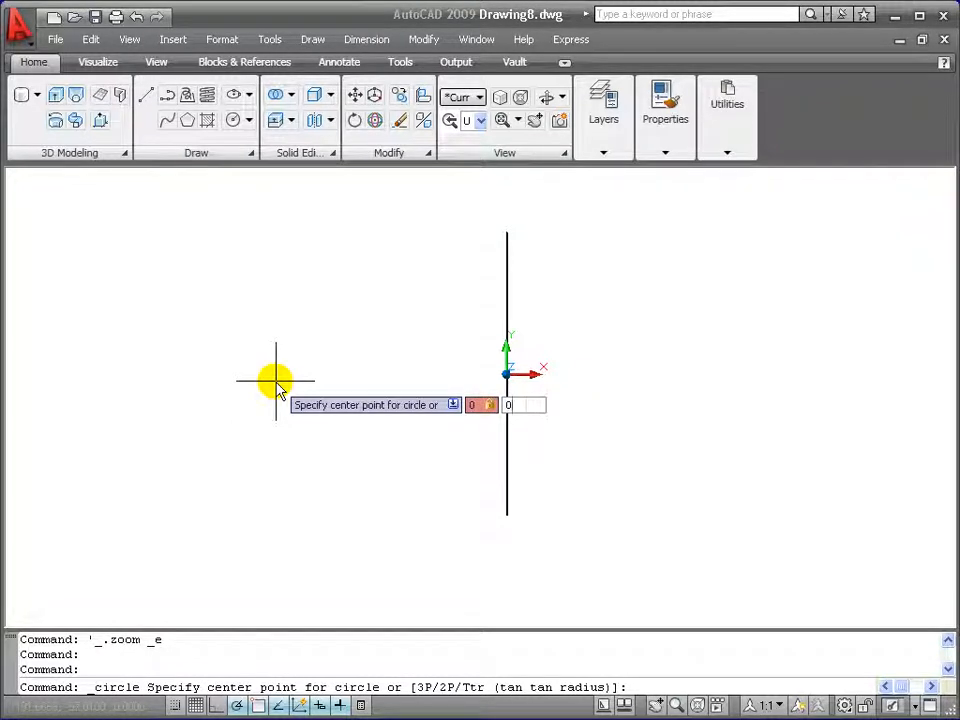
pyautogui.press('Return')
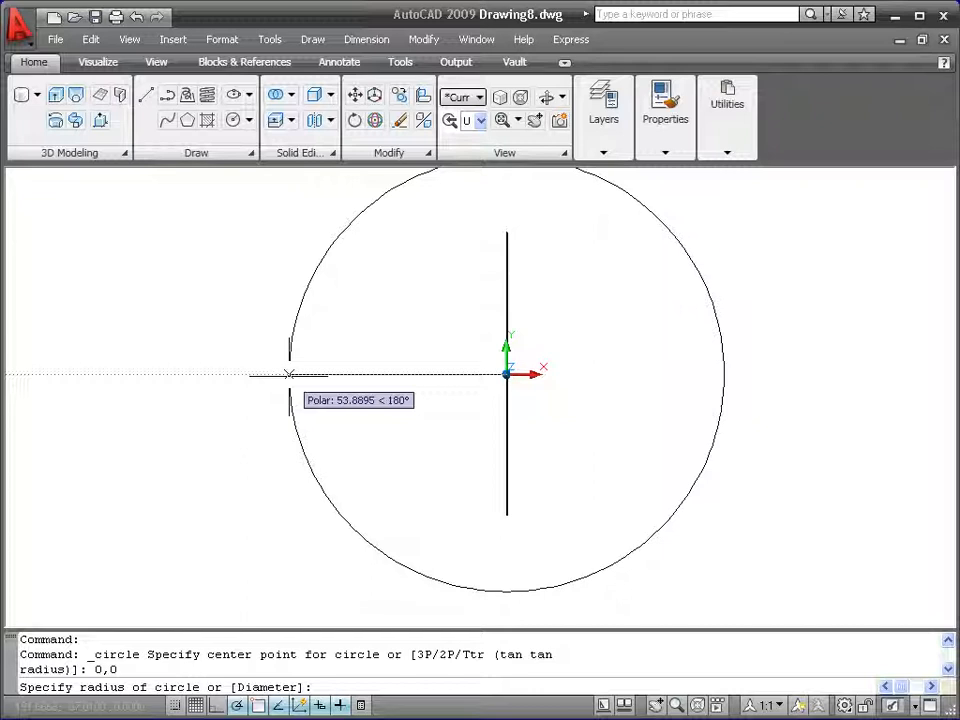
pyautogui.write('40')
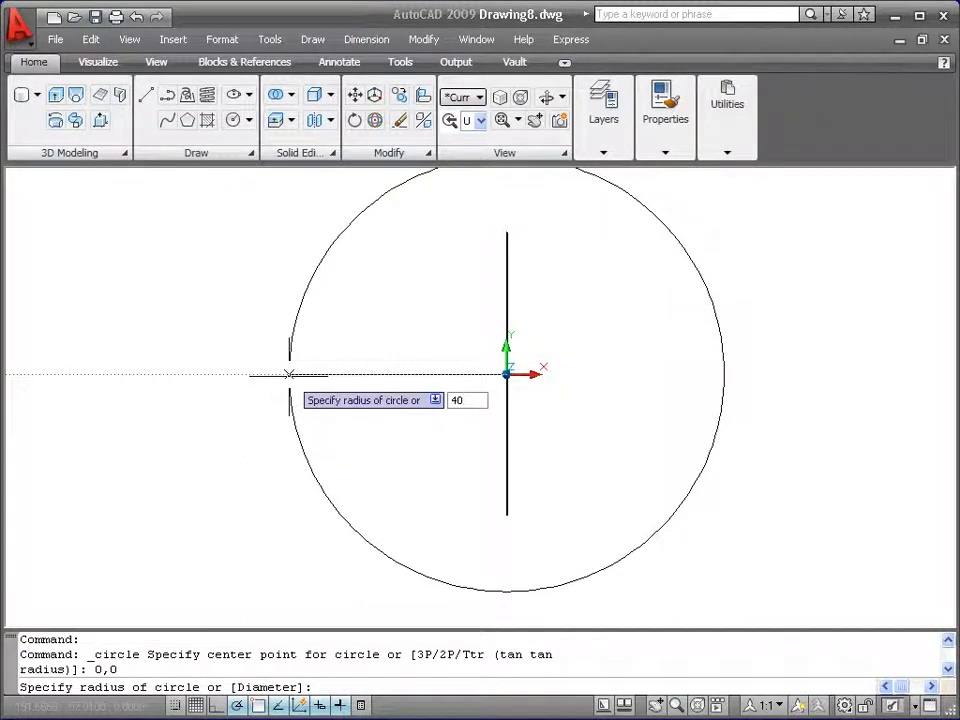
pyautogui.press('Return')
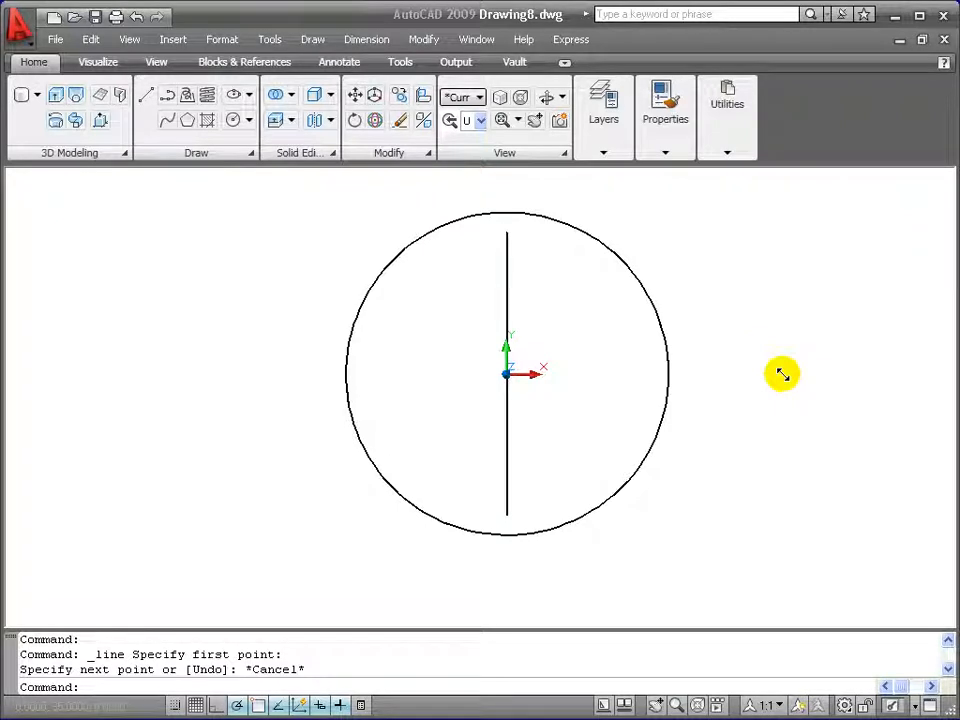
# Step: Draw a horizontal line from the upper end of the vertical line leftward past the circle
pyautogui.click(146, 96)
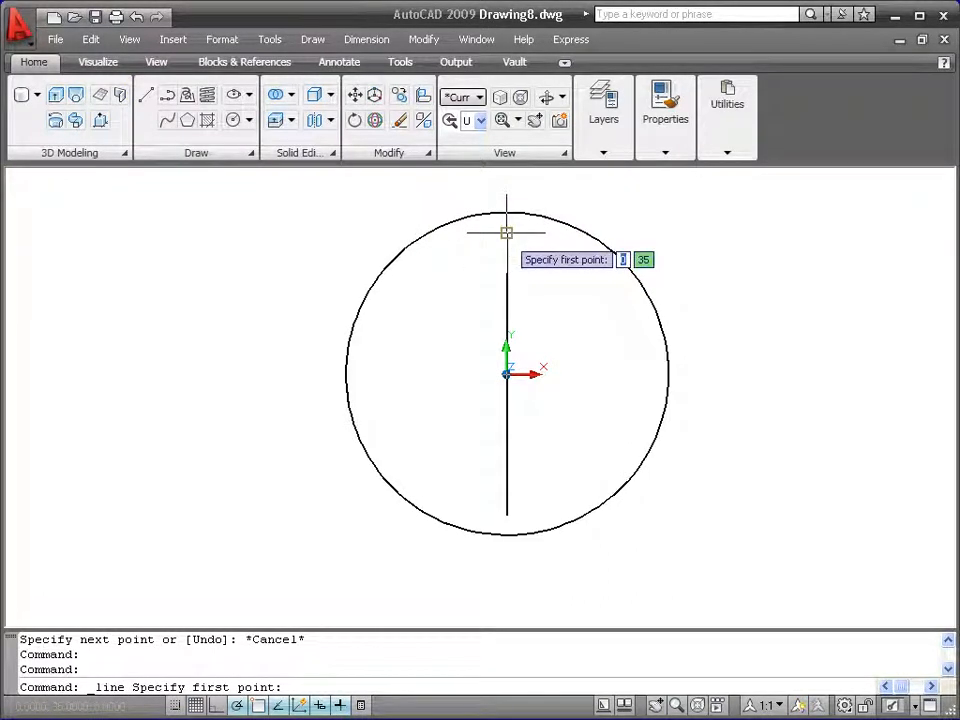
pyautogui.click(506, 233)
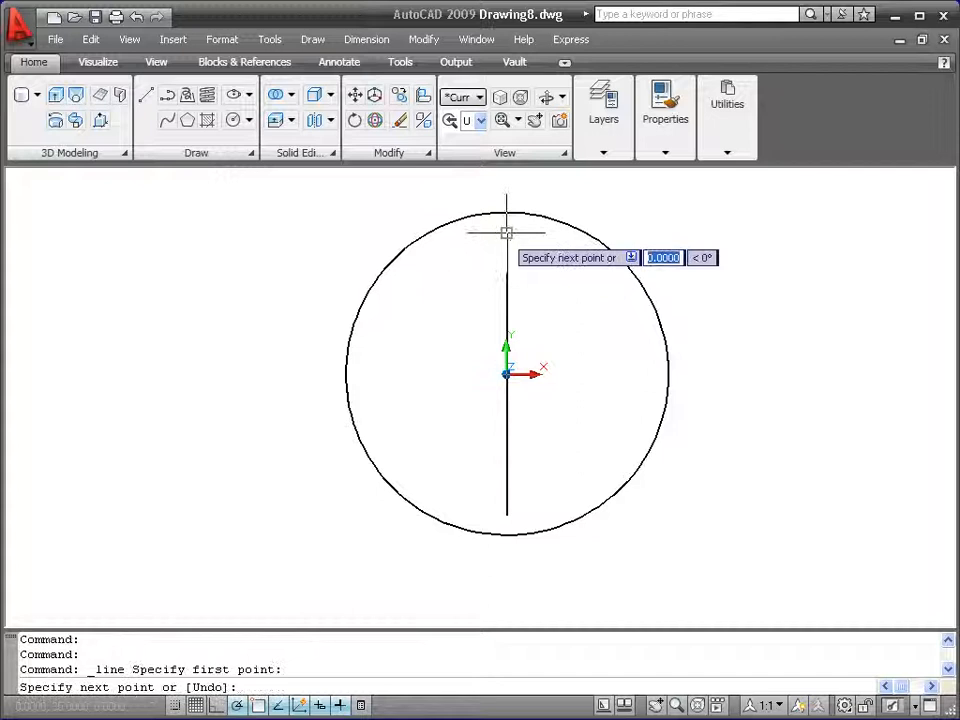
pyautogui.click(369, 233)
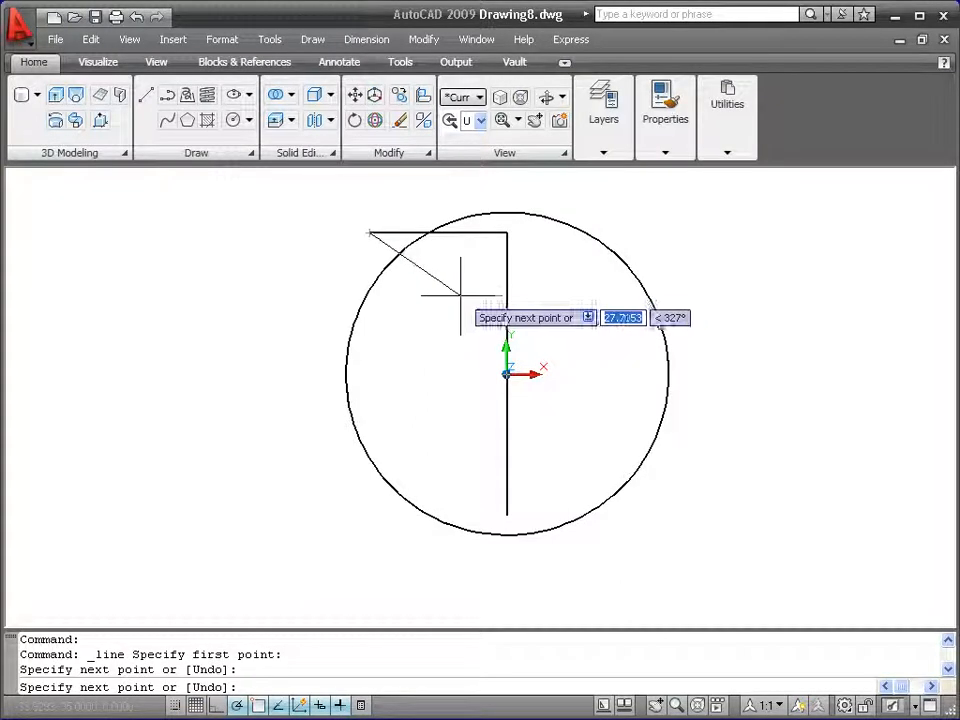
pyautogui.press('Escape')
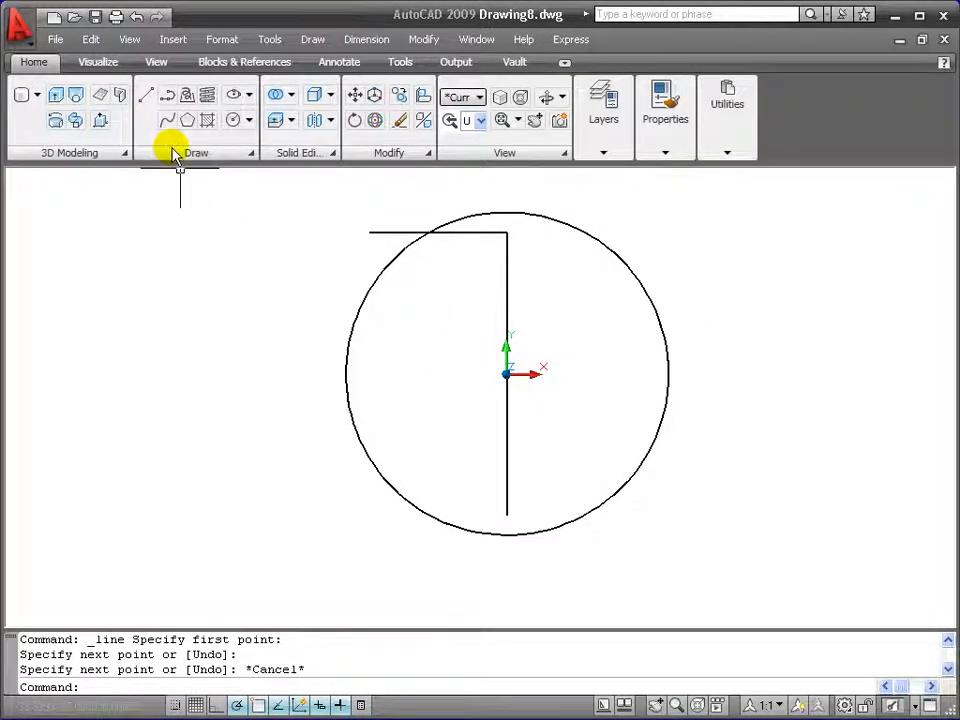
# Step: Draw a horizontal line from the lower end of the vertical line leftward past the circle
pyautogui.click(145, 95)
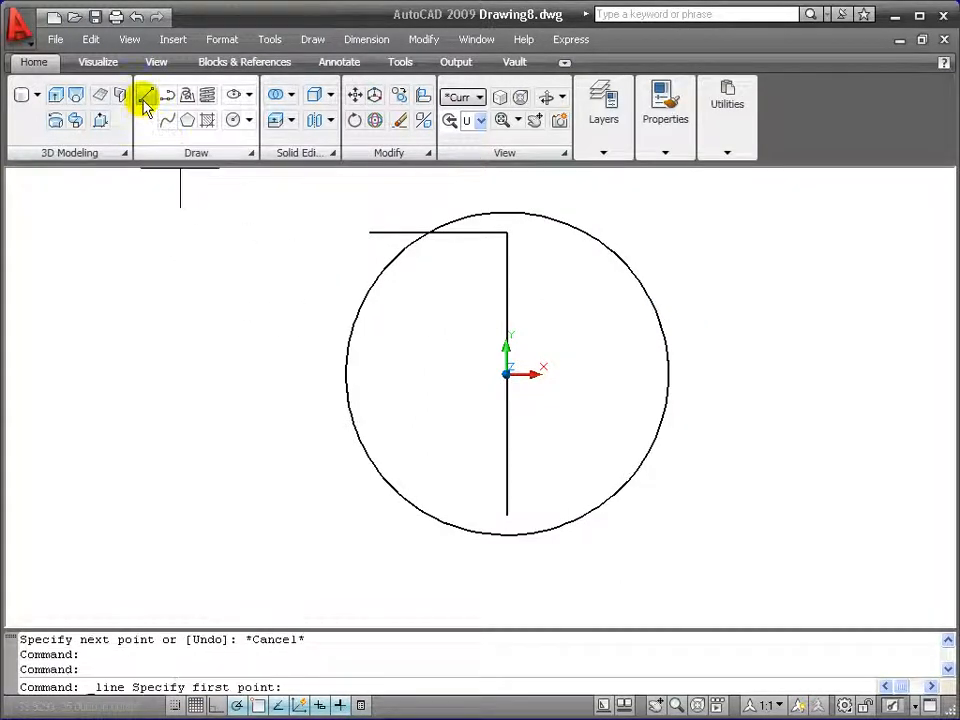
pyautogui.click(506, 514)
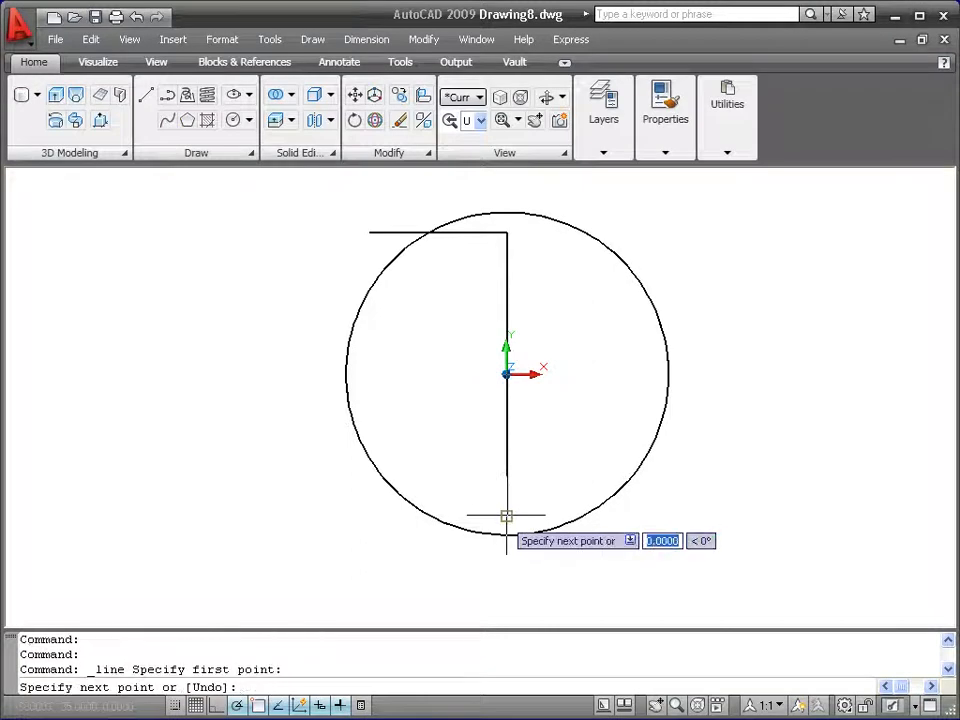
pyautogui.click(376, 516)
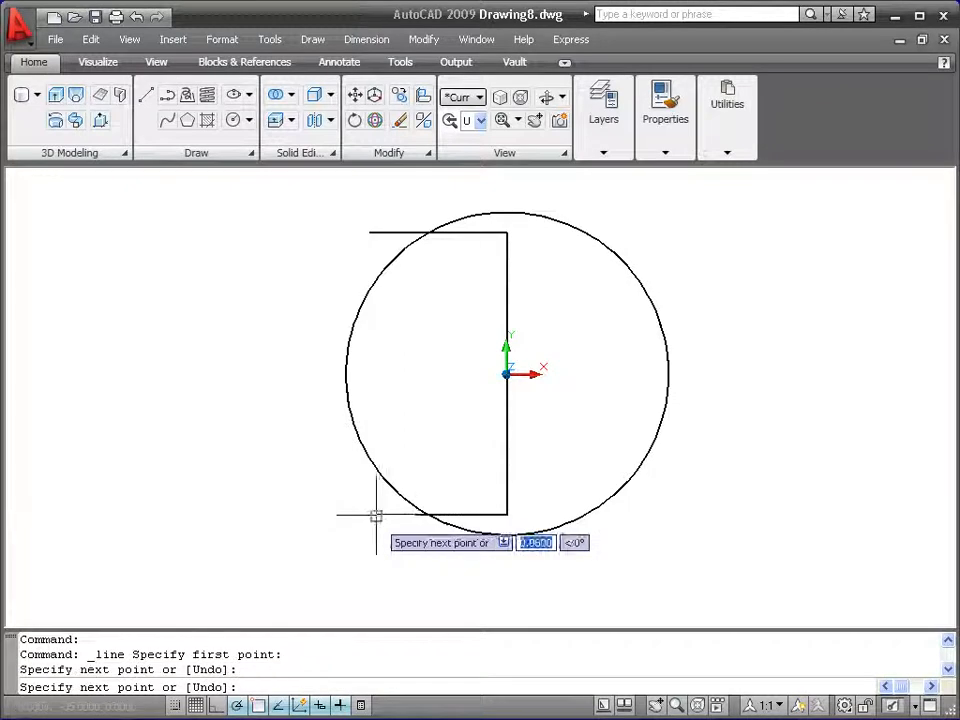
pyautogui.press('Escape')
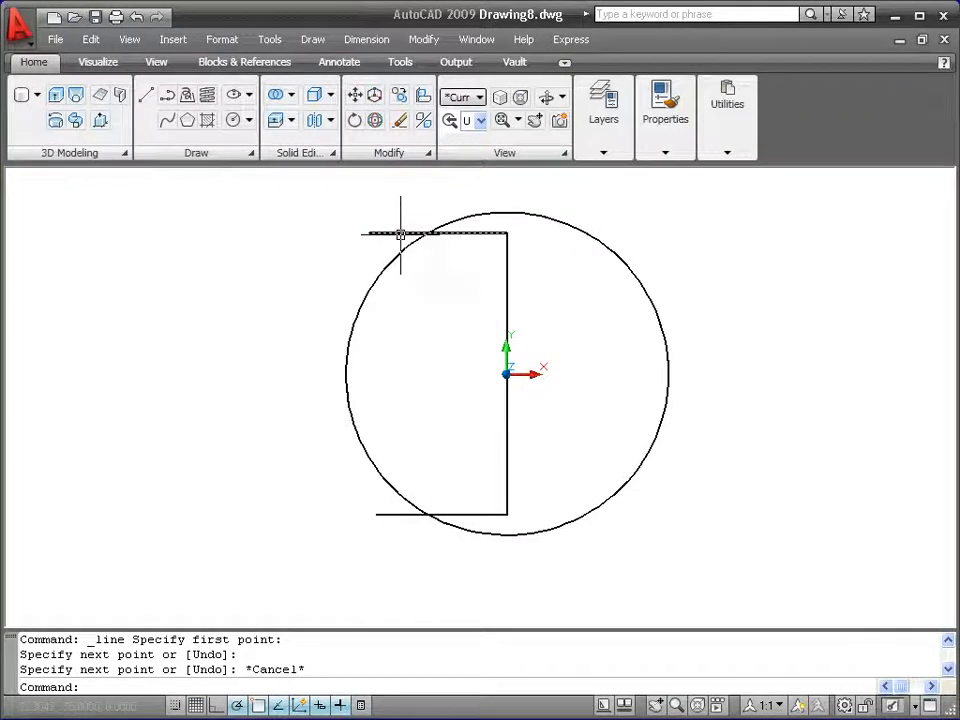
# Step: Trim the ends of both horizontal lines that extend outside the circle, using the circle as the cutting edge
pyautogui.moveTo(400, 234)
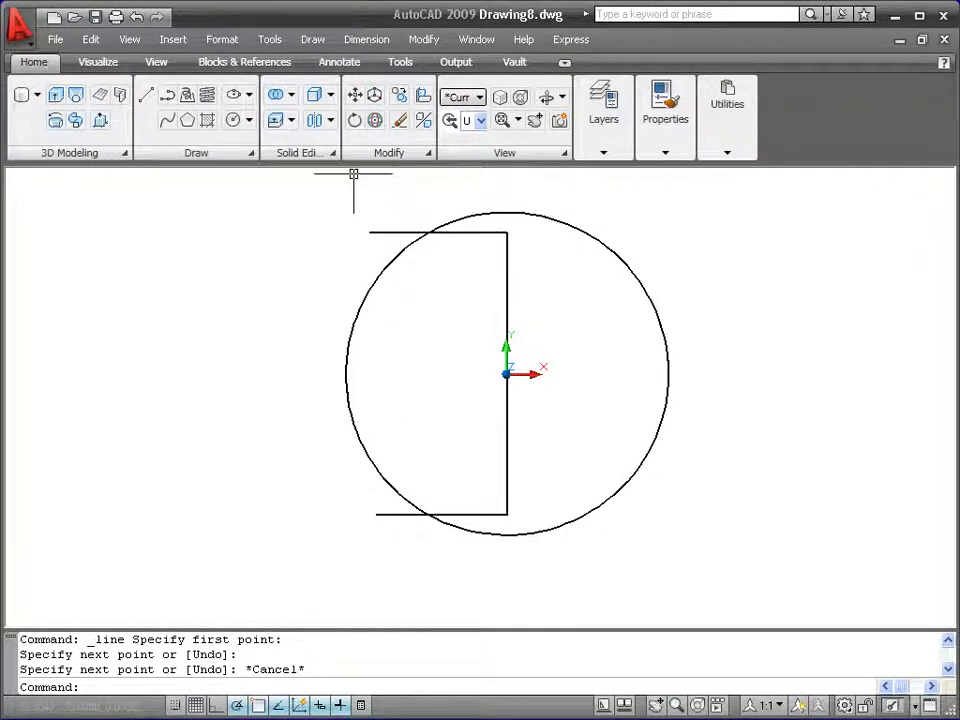
pyautogui.click(429, 155)
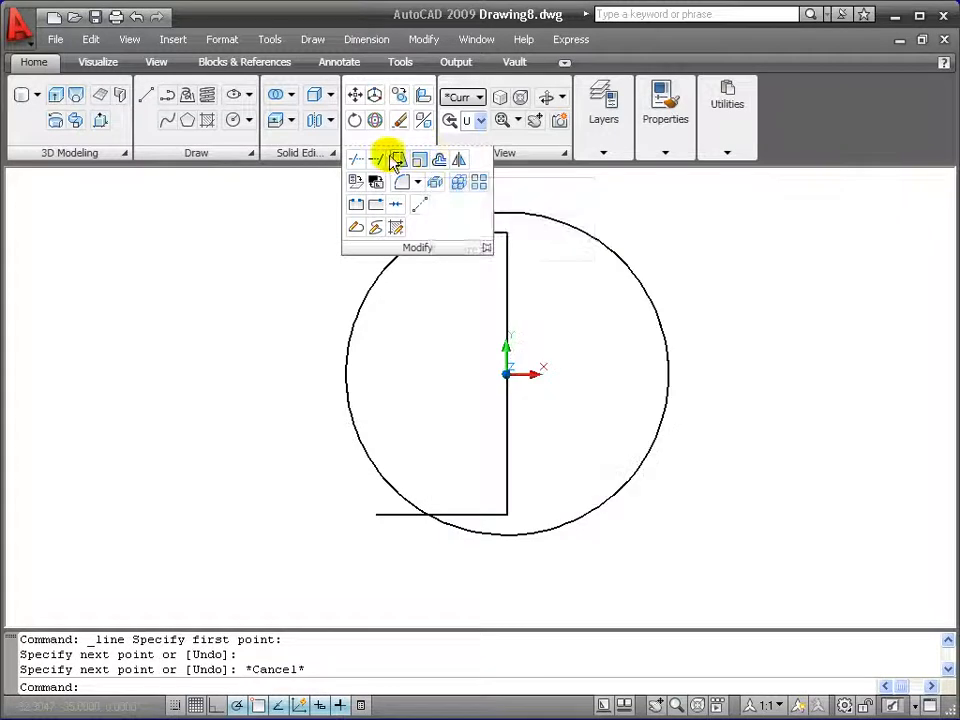
pyautogui.click(357, 163)
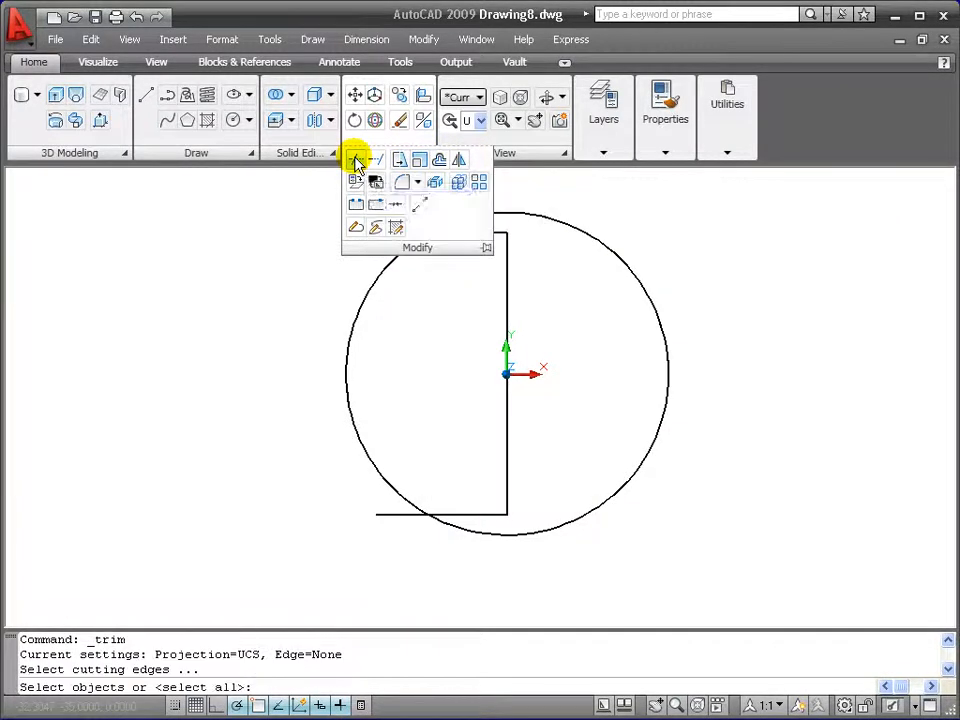
pyautogui.click(389, 265)
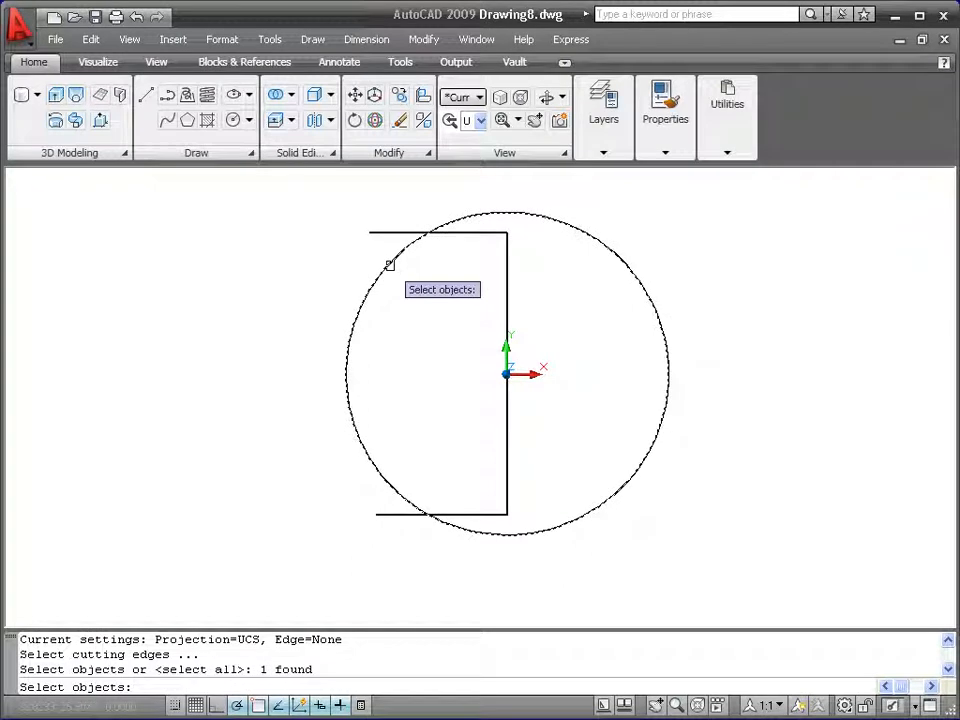
pyautogui.press('Return')
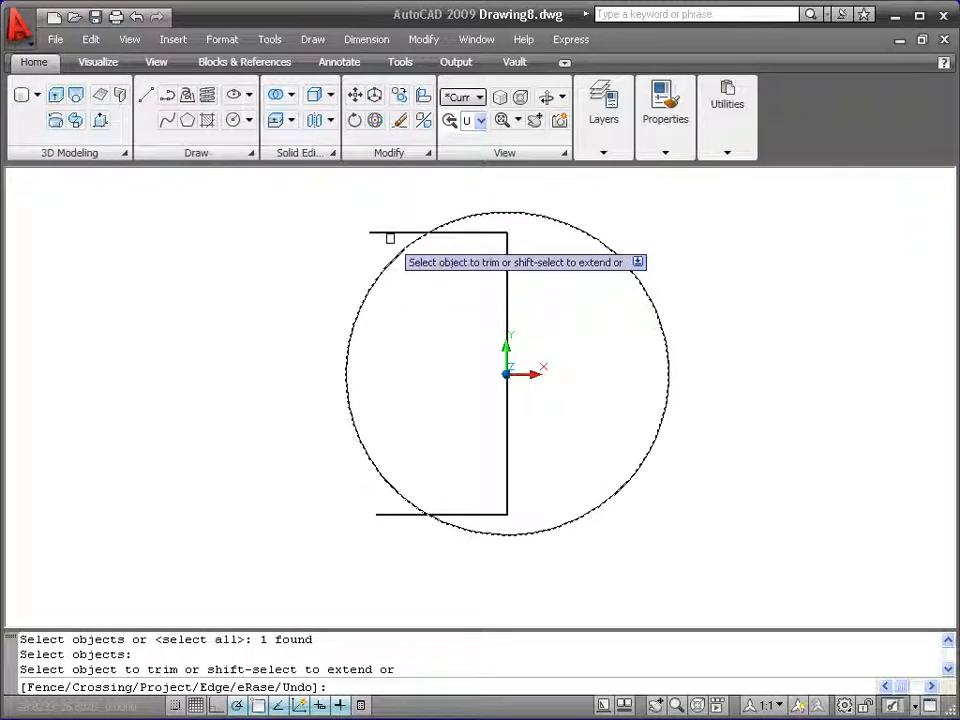
pyautogui.click(390, 234)
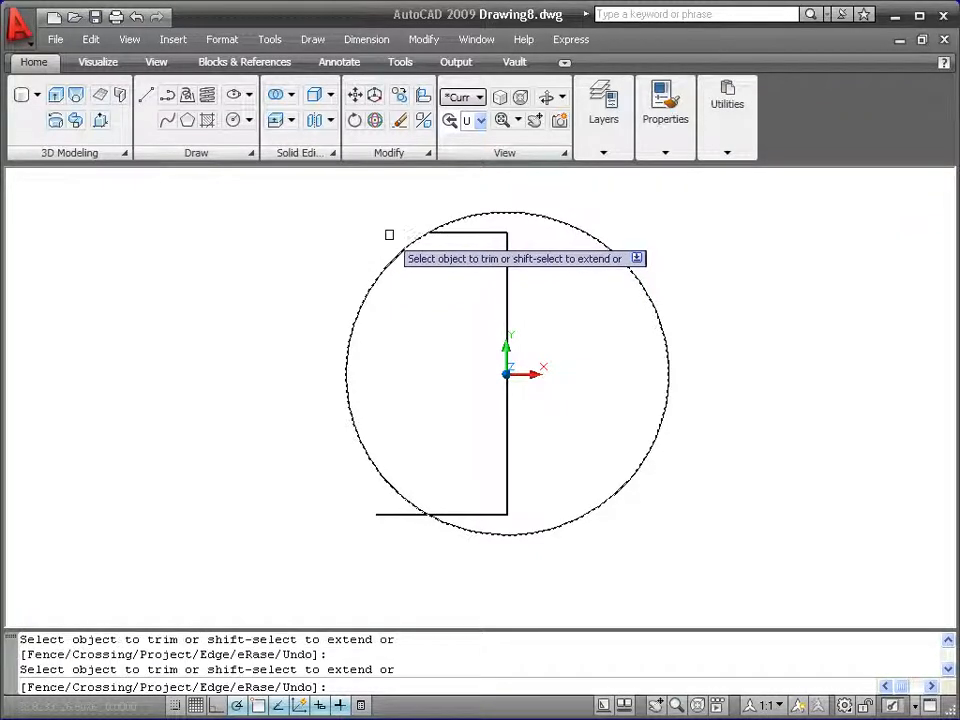
pyautogui.click(393, 515)
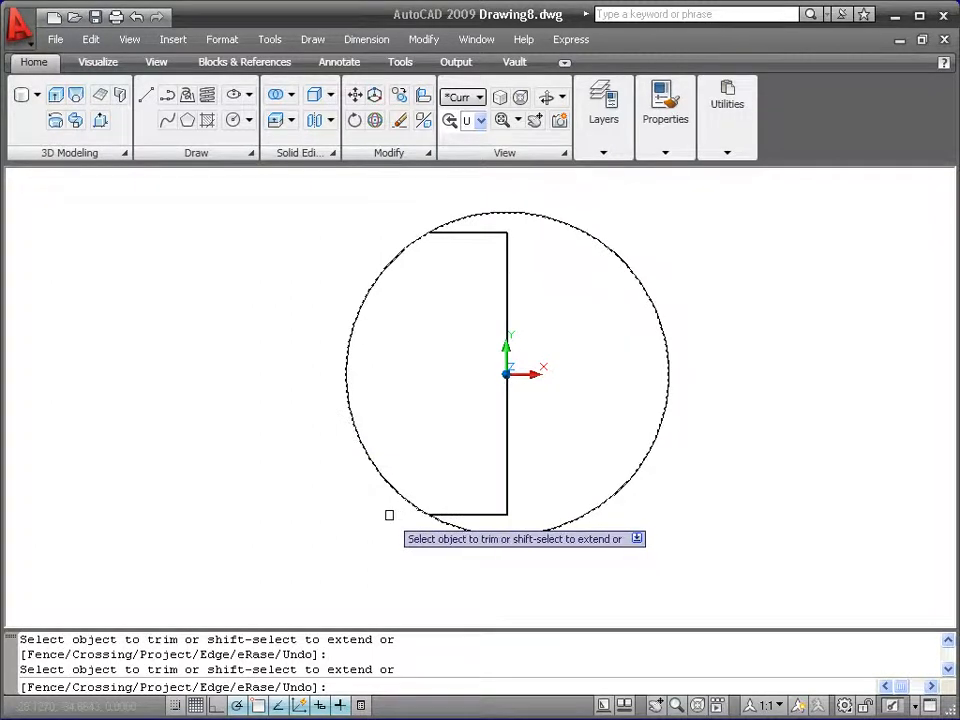
# Step: Trim away the right-hand part of the circle, using the two horizontal lines as cutting edges
pyautogui.press('Return')
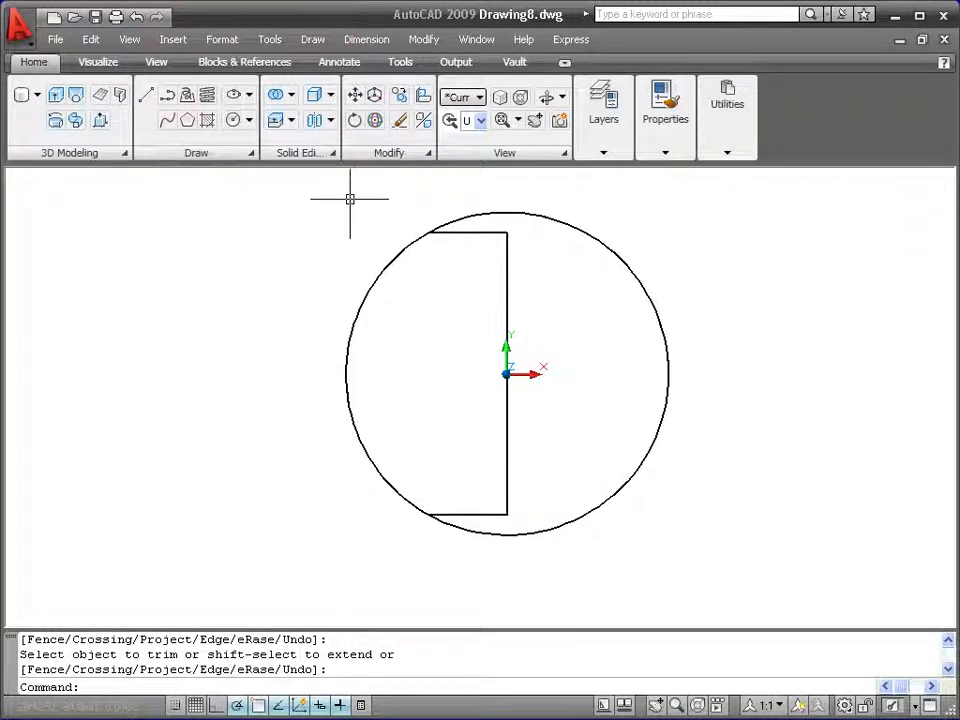
pyautogui.rightClick(250, 345)
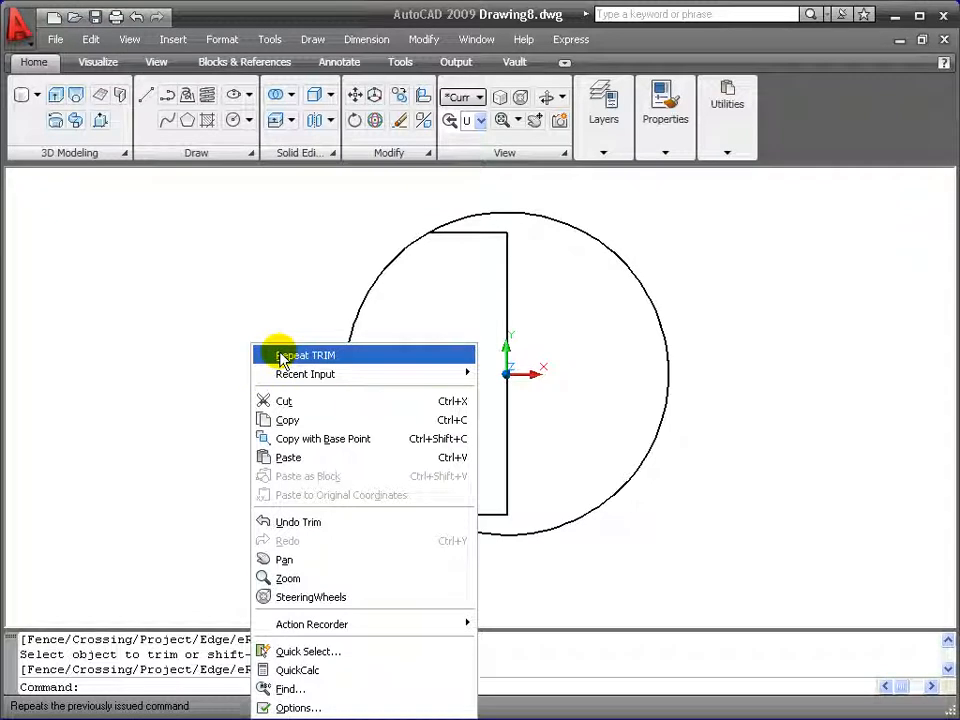
pyautogui.click(282, 358)
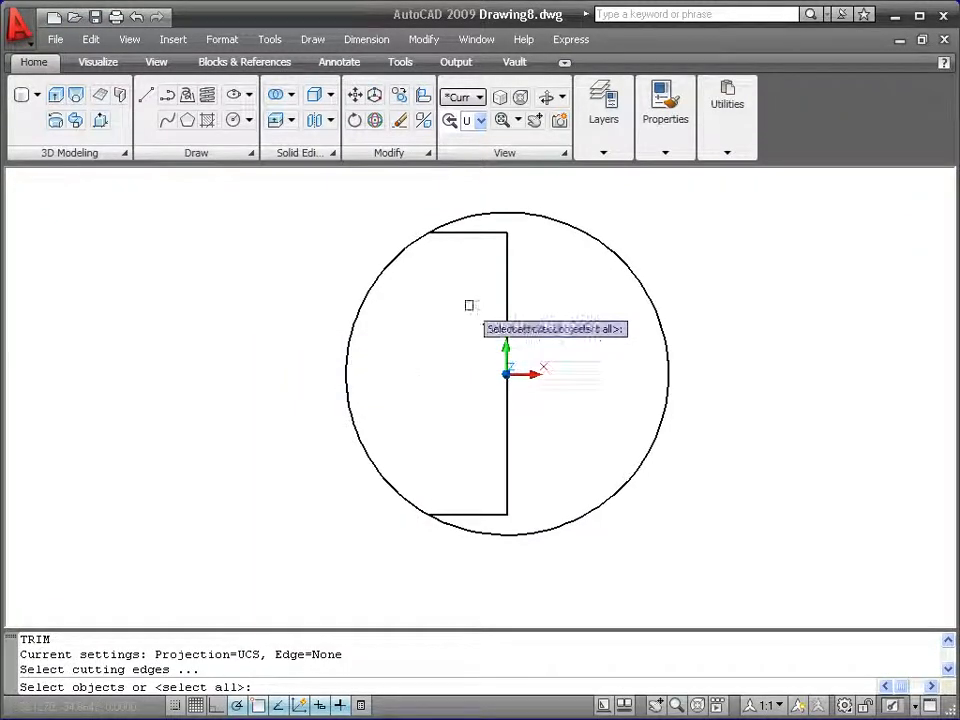
pyautogui.click(463, 232)
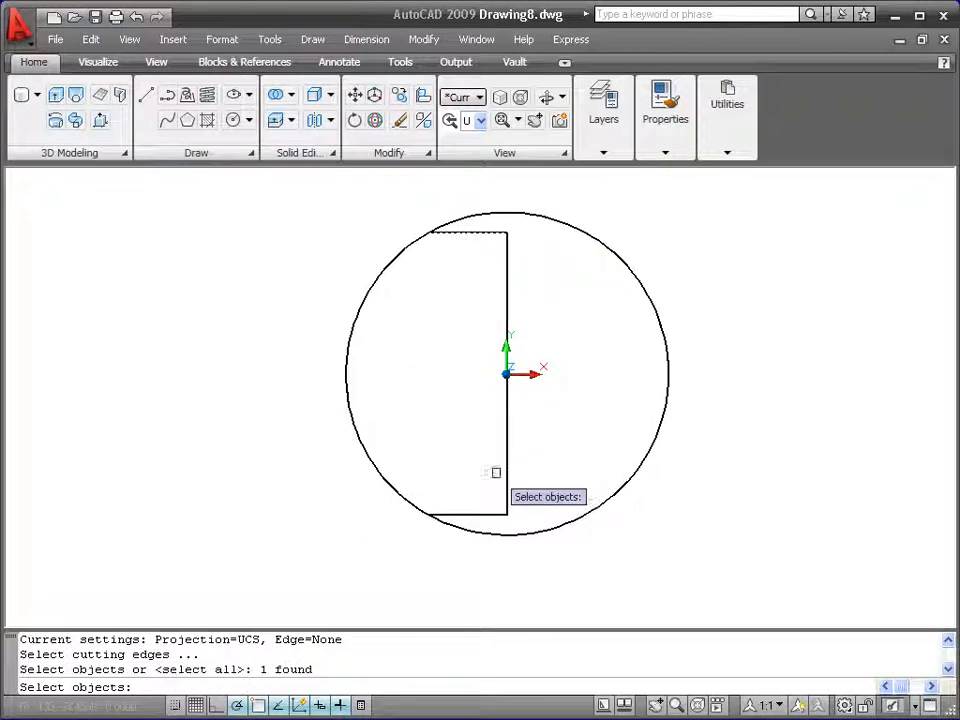
pyautogui.click(478, 513)
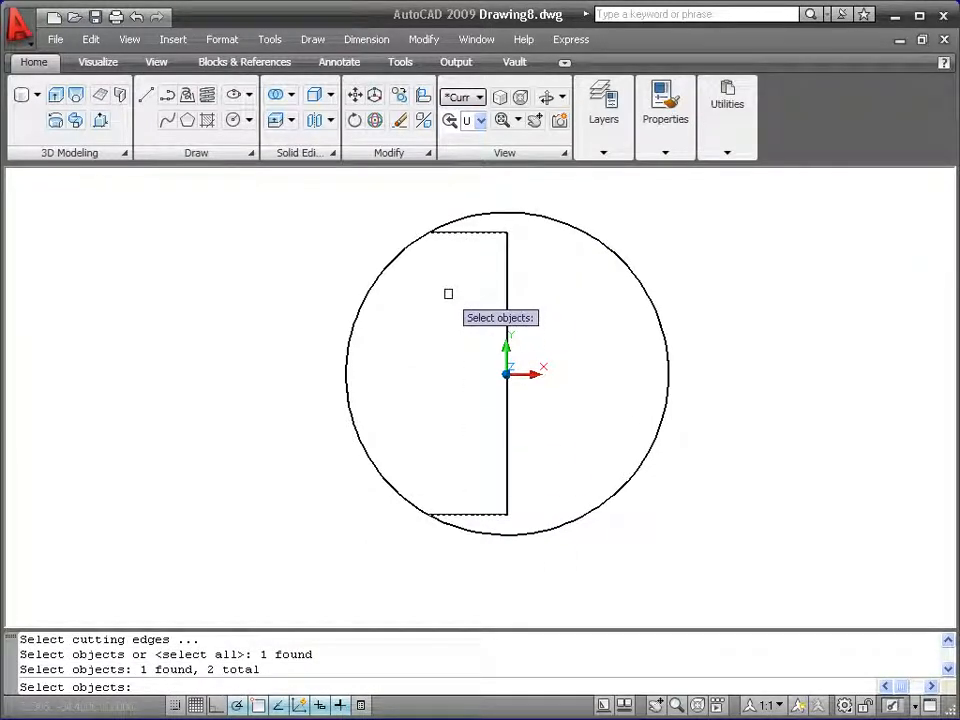
pyautogui.press('Return')
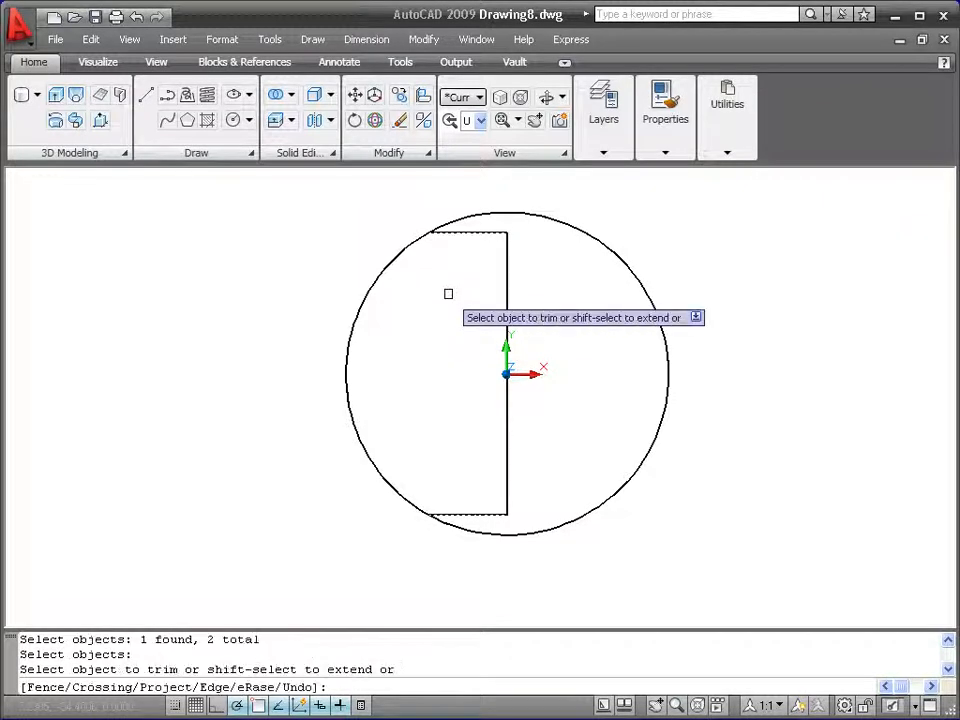
pyautogui.click(560, 223)
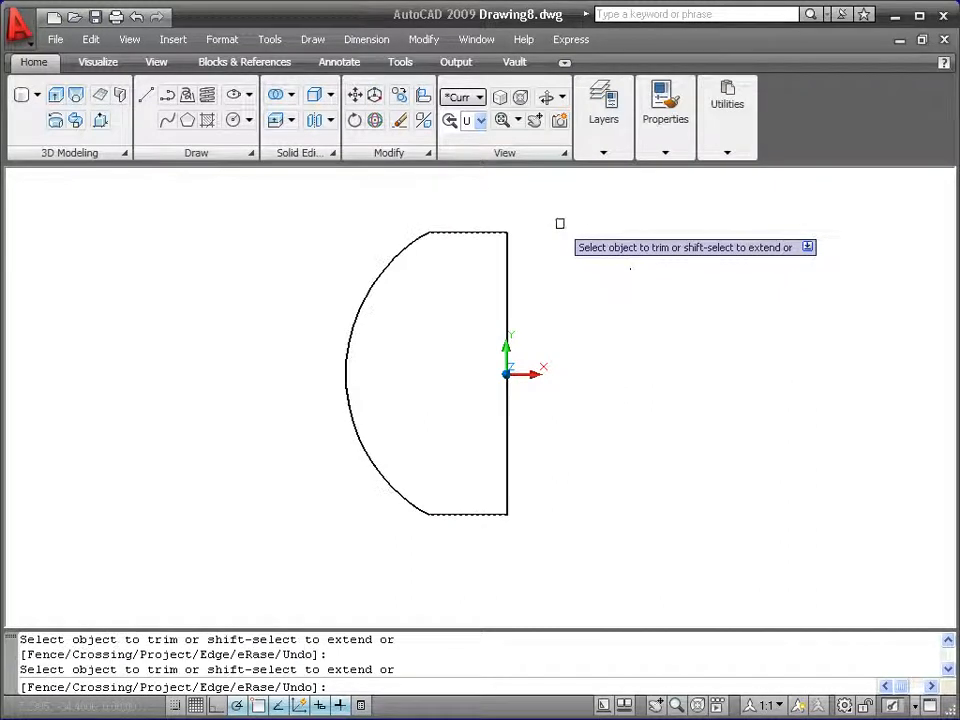
pyautogui.press('Return')
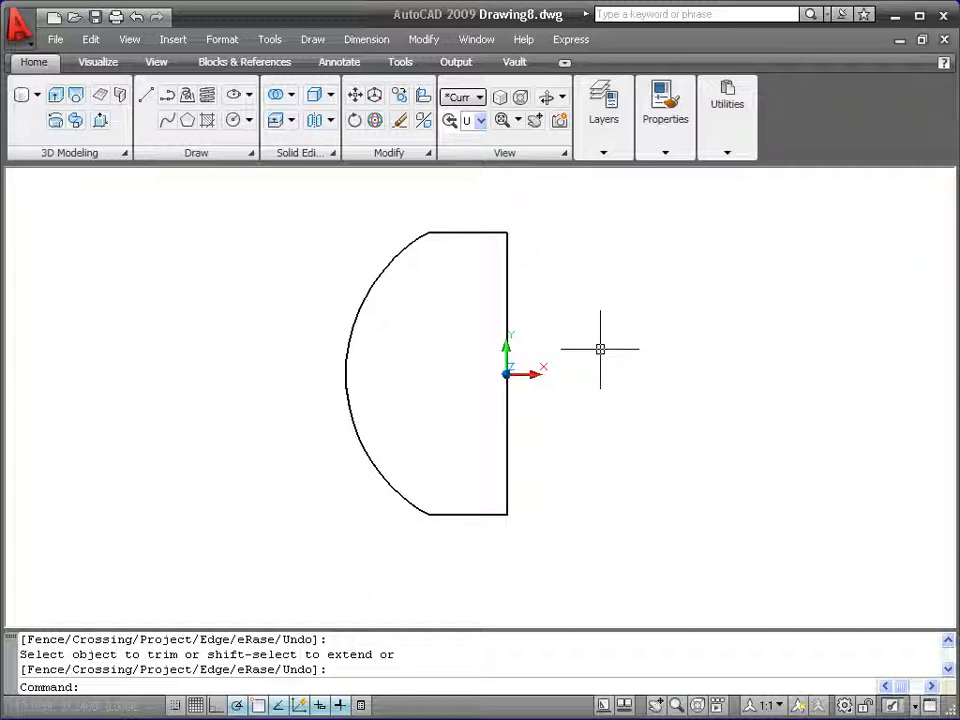
# Step: Fillet the upper corner between the arc and the top horizontal line with a radius of 8
pyautogui.click(430, 154)
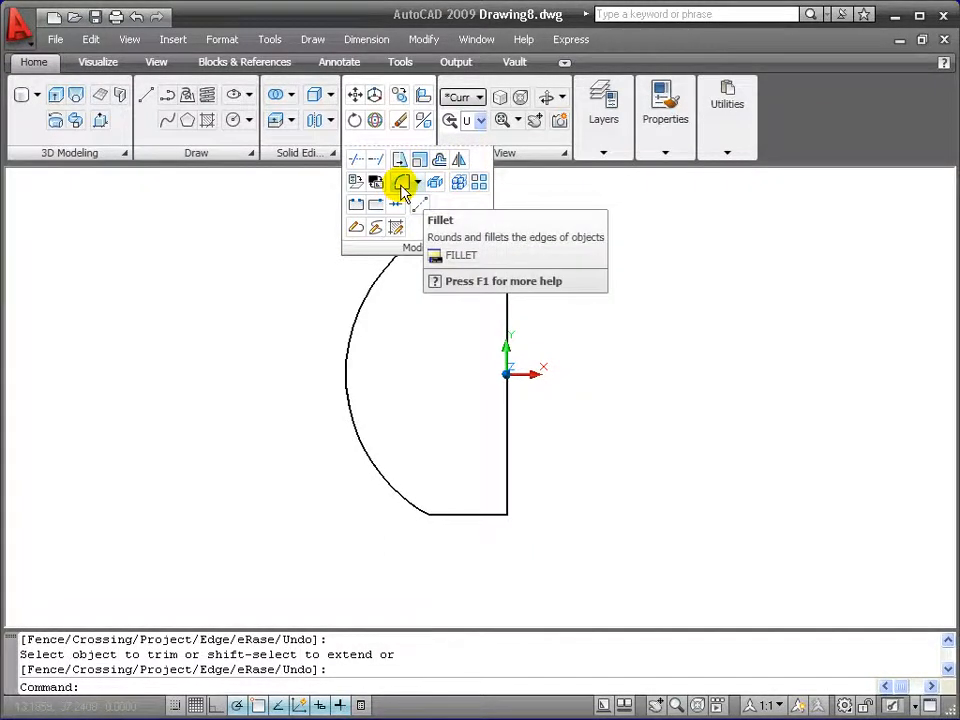
pyautogui.click(401, 184)
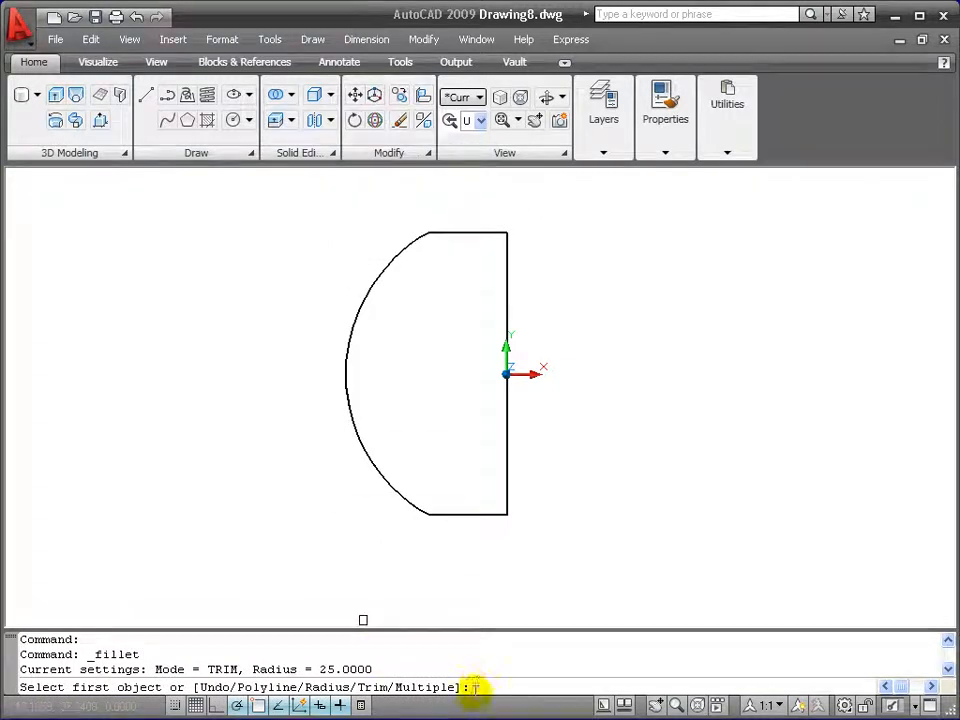
pyautogui.write('r')
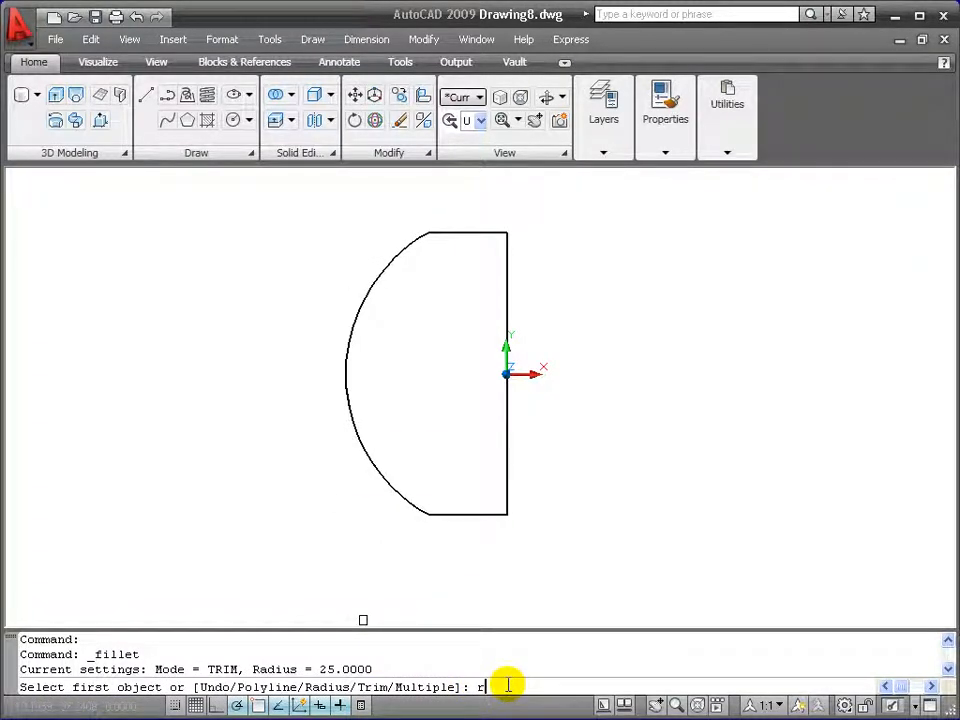
pyautogui.press('Return')
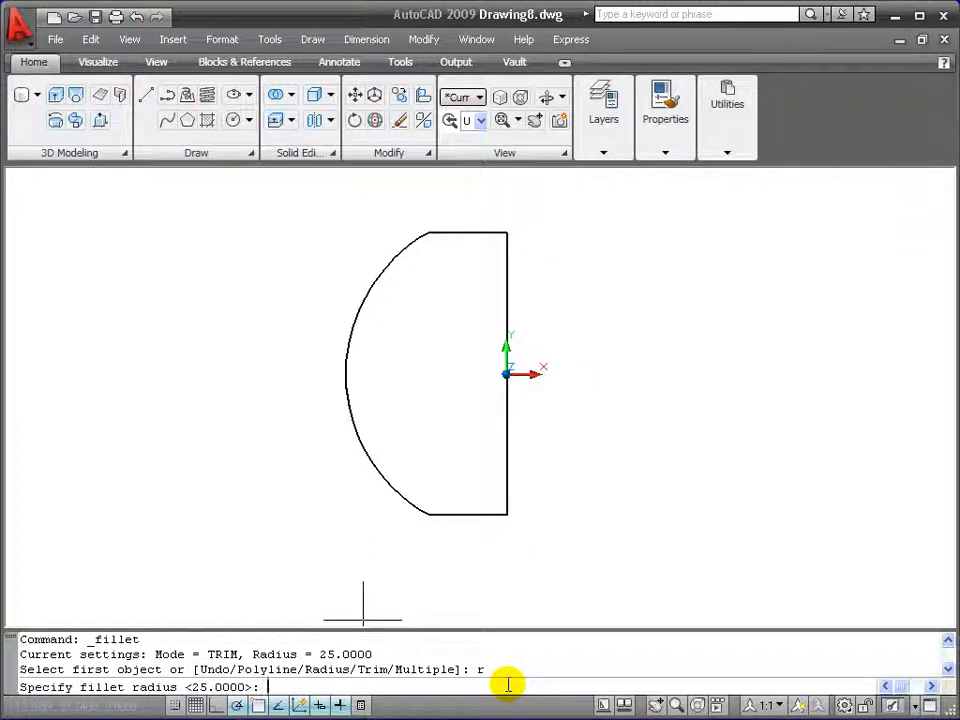
pyautogui.write('8')
pyautogui.press('Return')
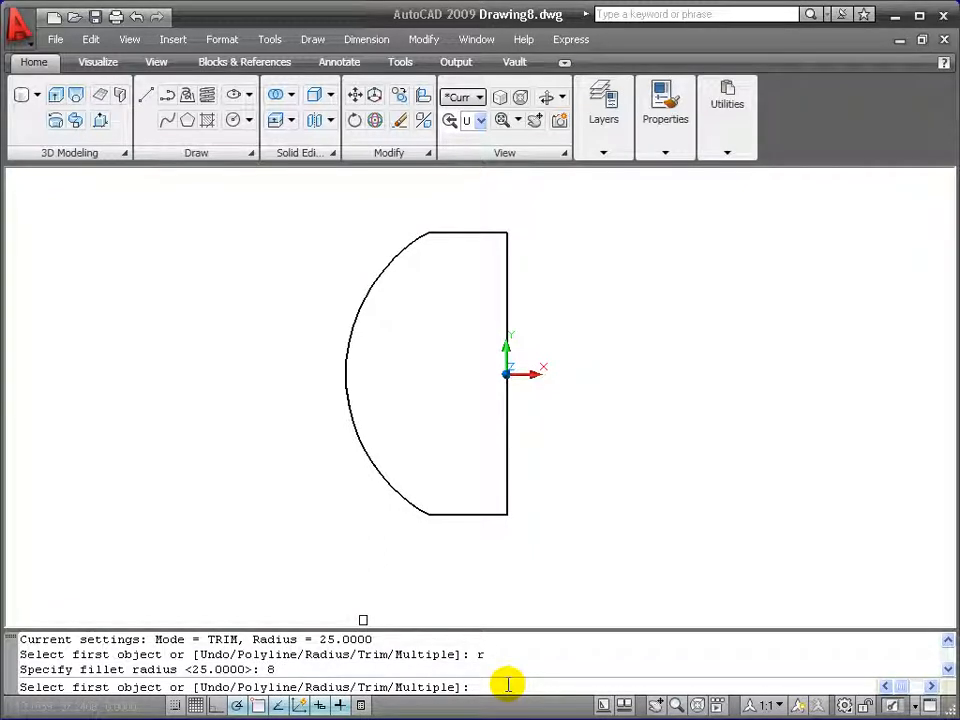
pyautogui.click(411, 243)
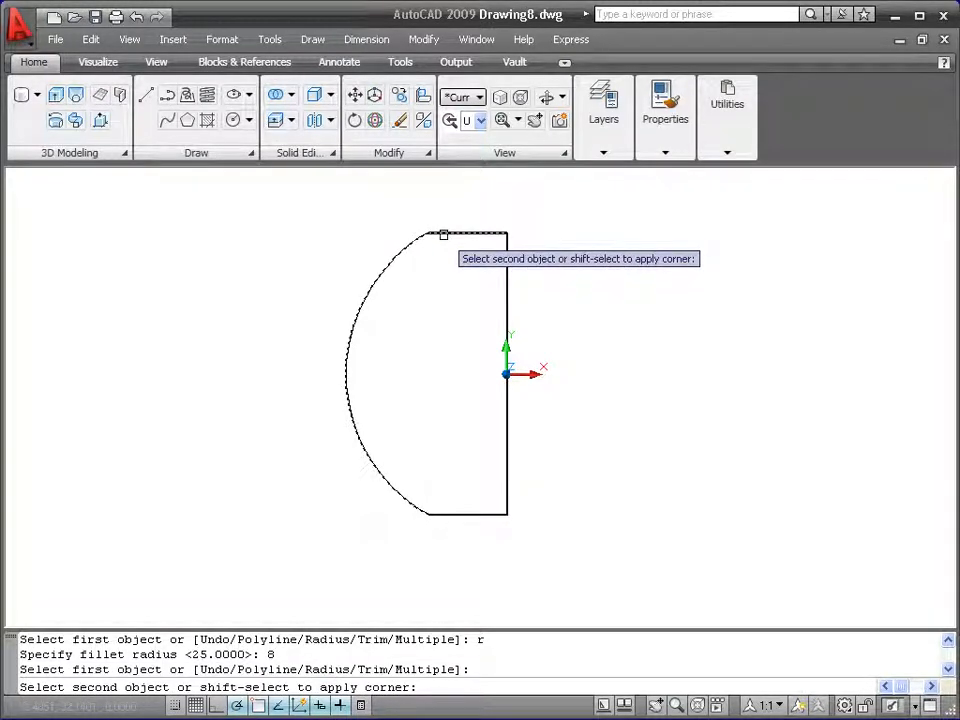
pyautogui.click(444, 234)
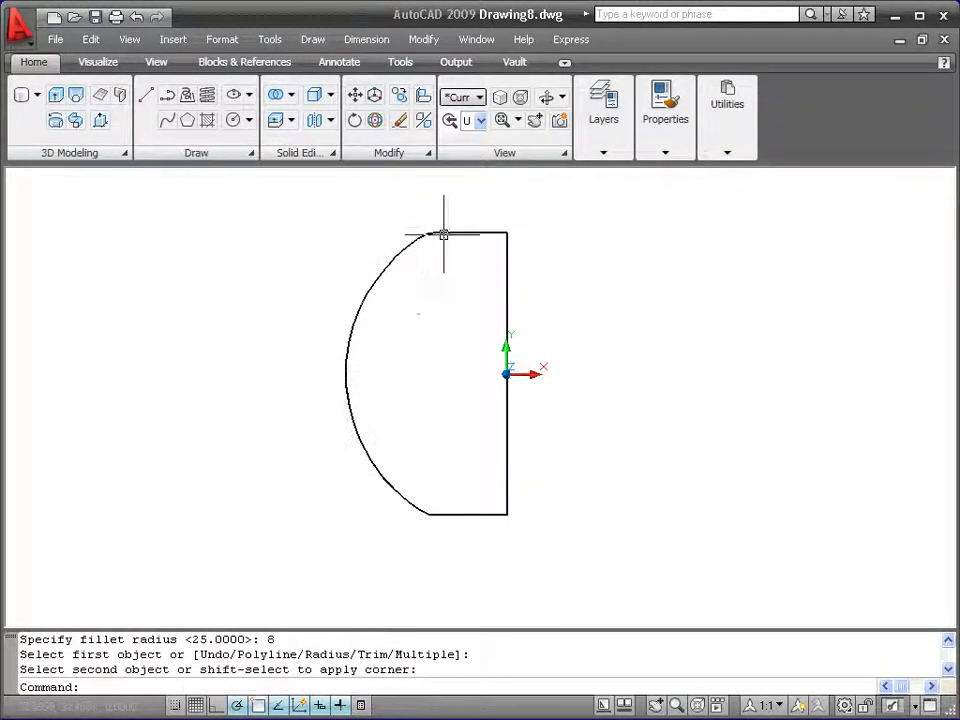
# Step: Fillet the lower corner between the arc and the bottom horizontal line with the same radius
pyautogui.rightClick(457, 318)
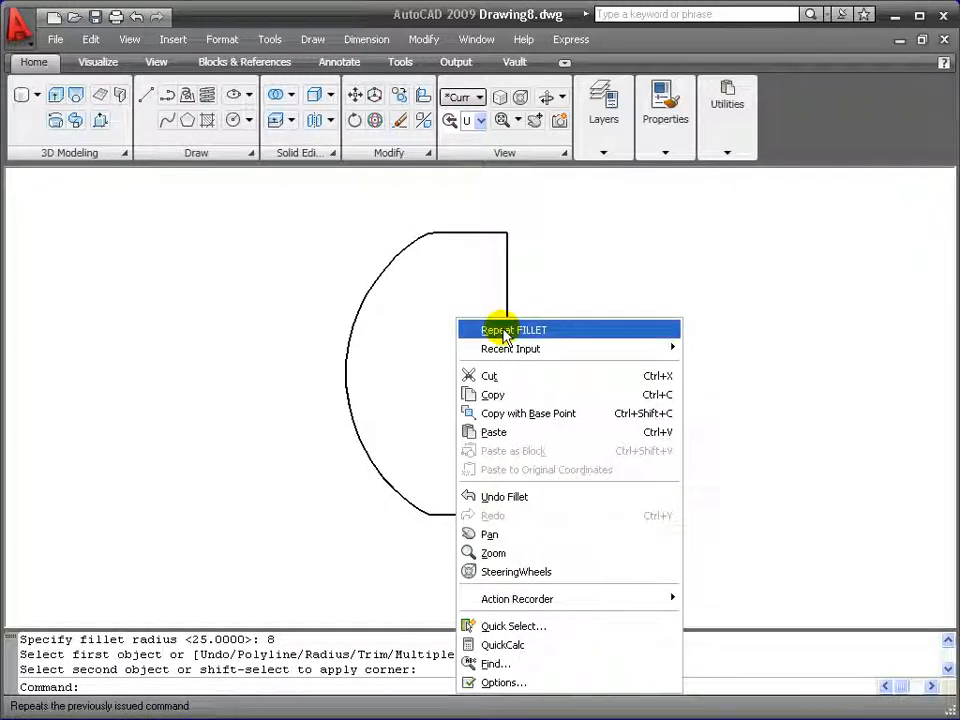
pyautogui.click(505, 331)
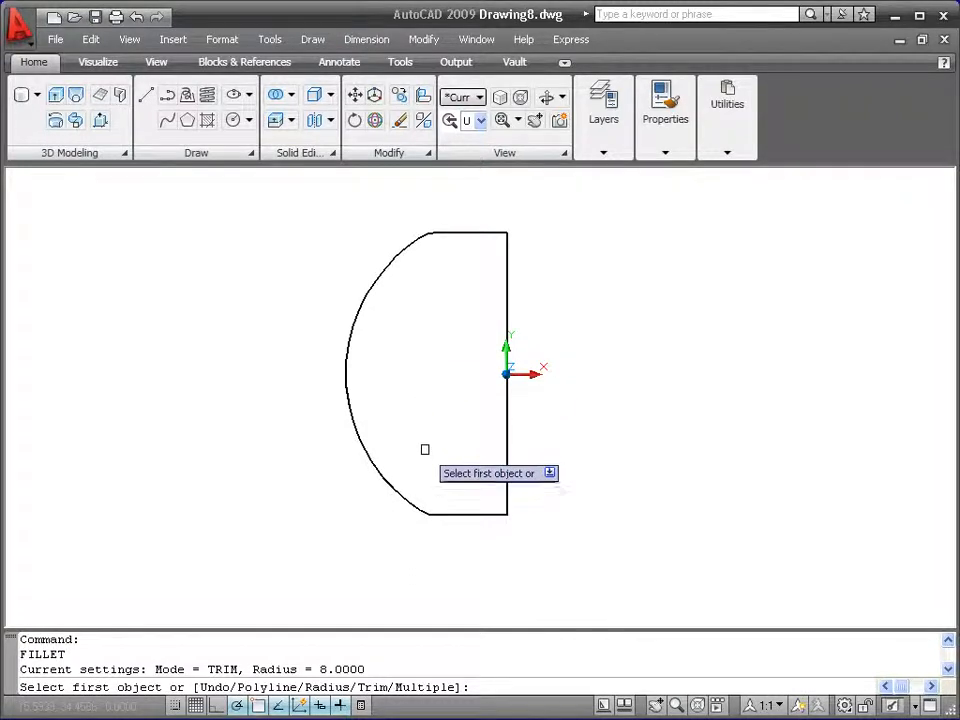
pyautogui.click(409, 500)
pyautogui.click(456, 514)
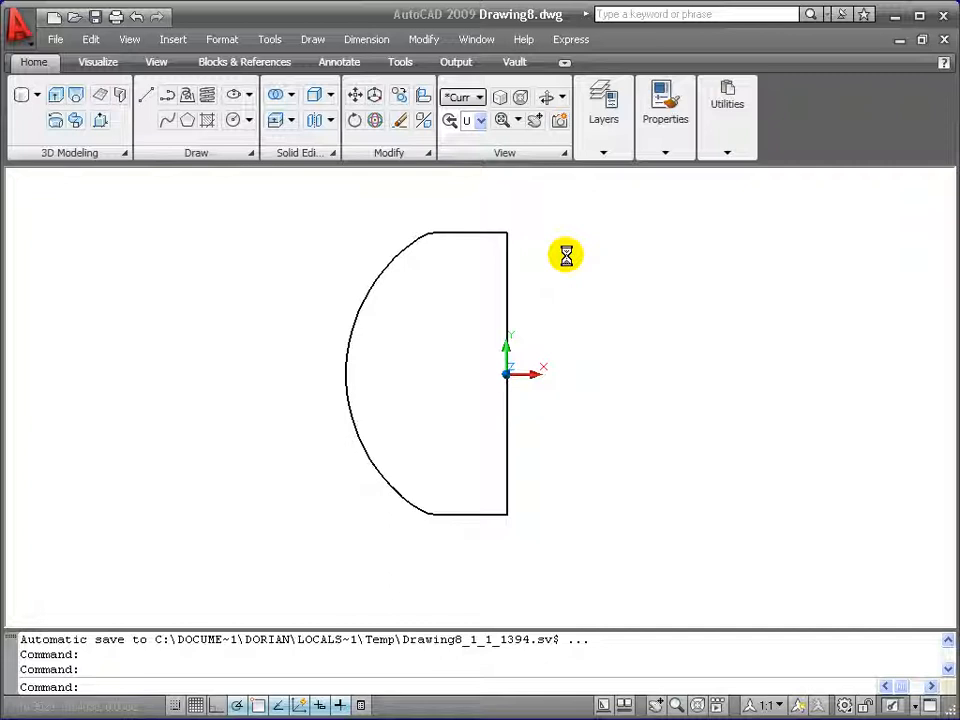
# Step: Create a region from all the lines and arcs of the closed profile
pyautogui.click(252, 157)
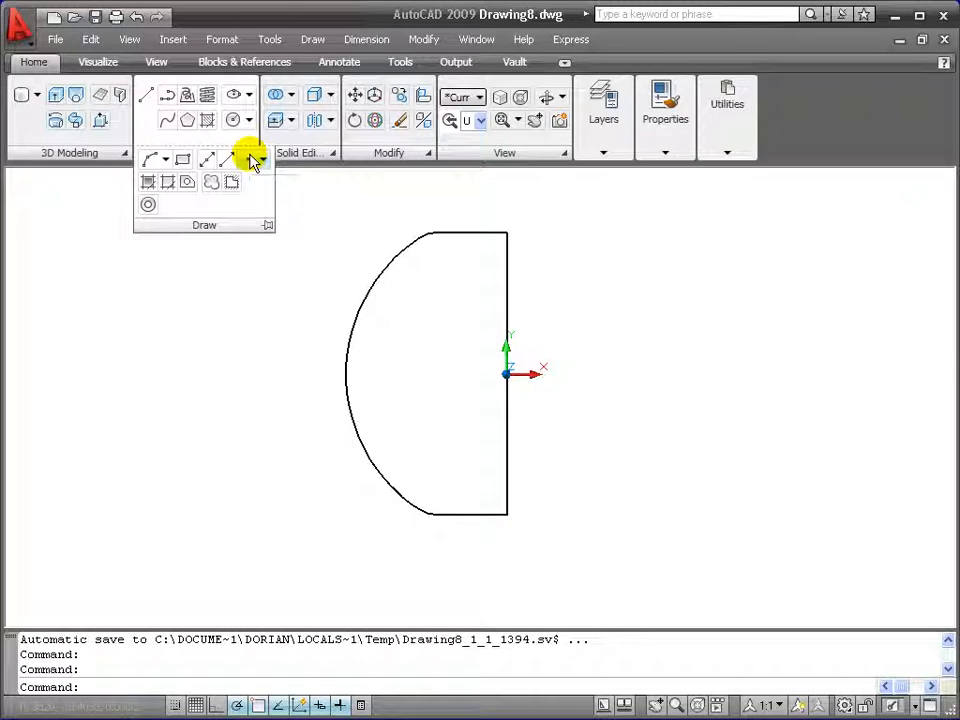
pyautogui.click(187, 184)
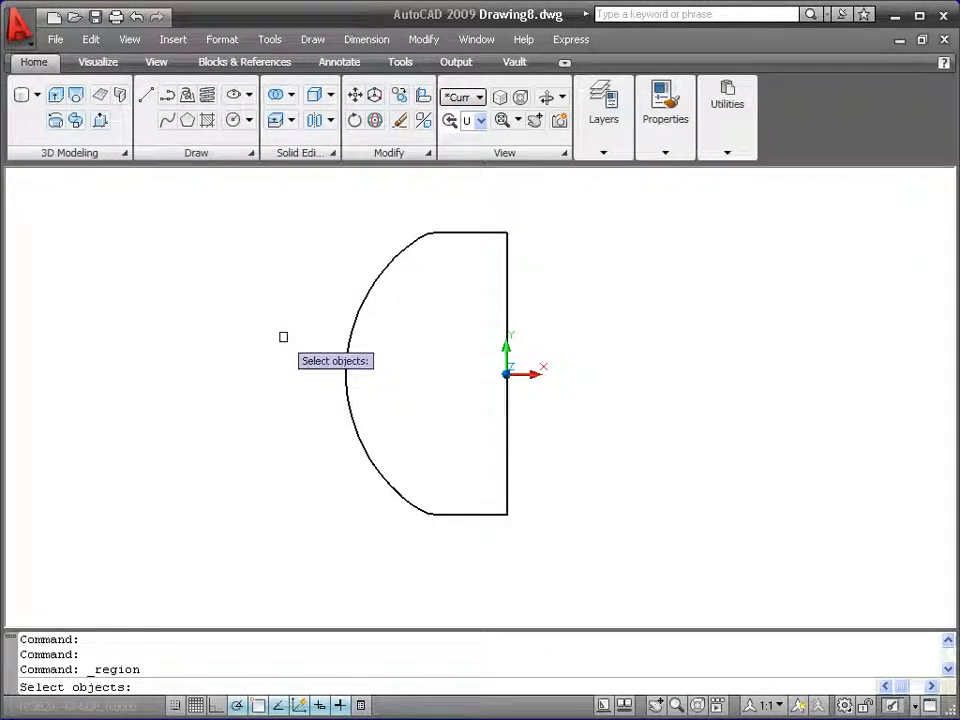
pyautogui.click(316, 197)
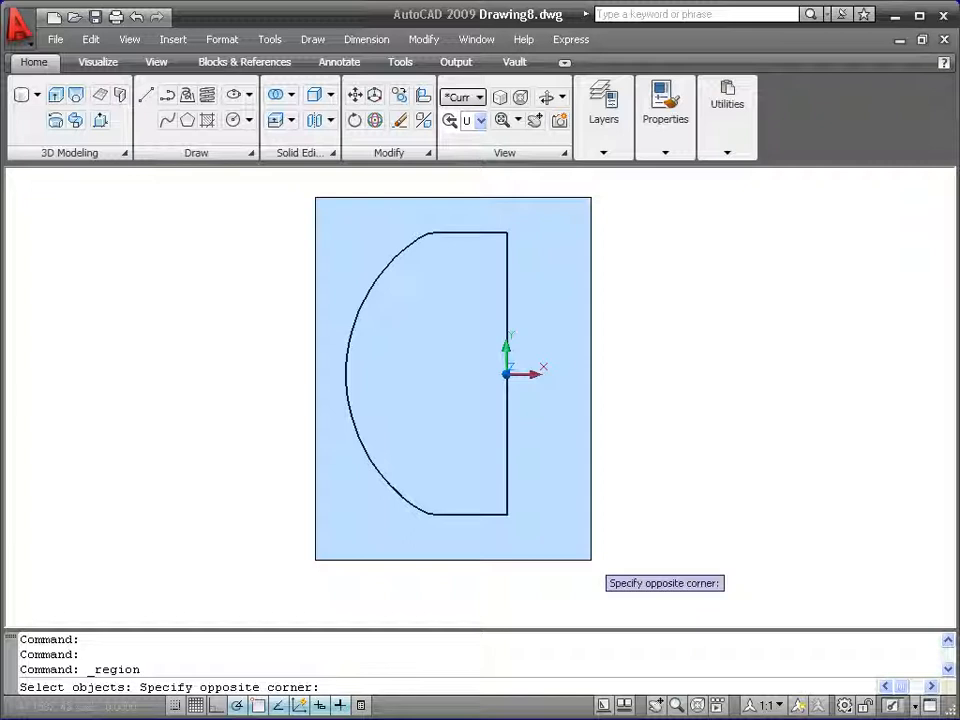
pyautogui.click(591, 560)
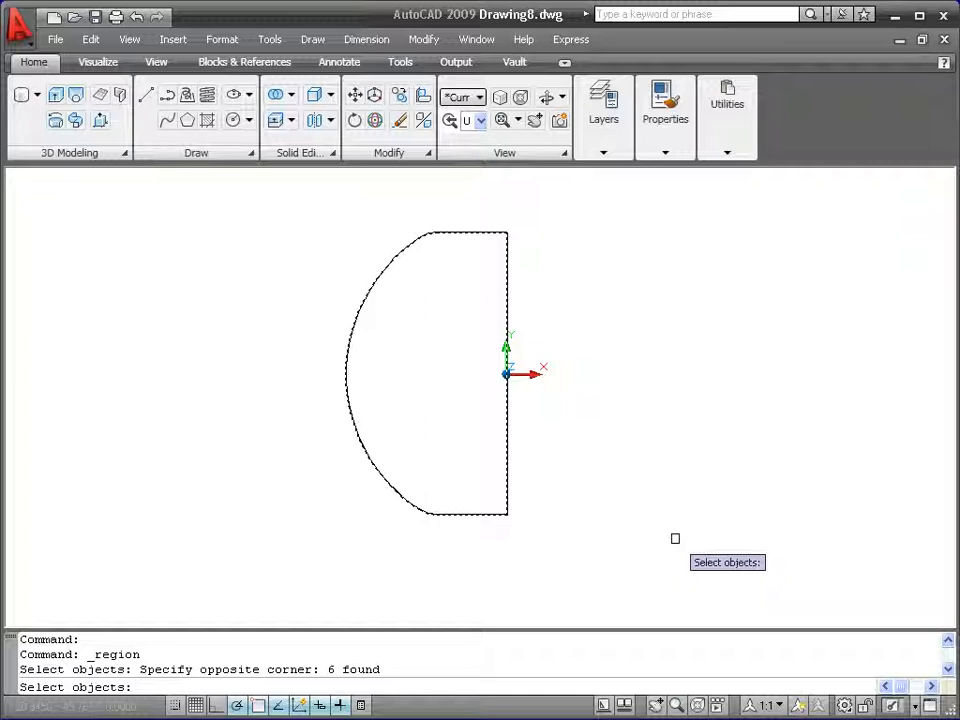
pyautogui.press('Return')
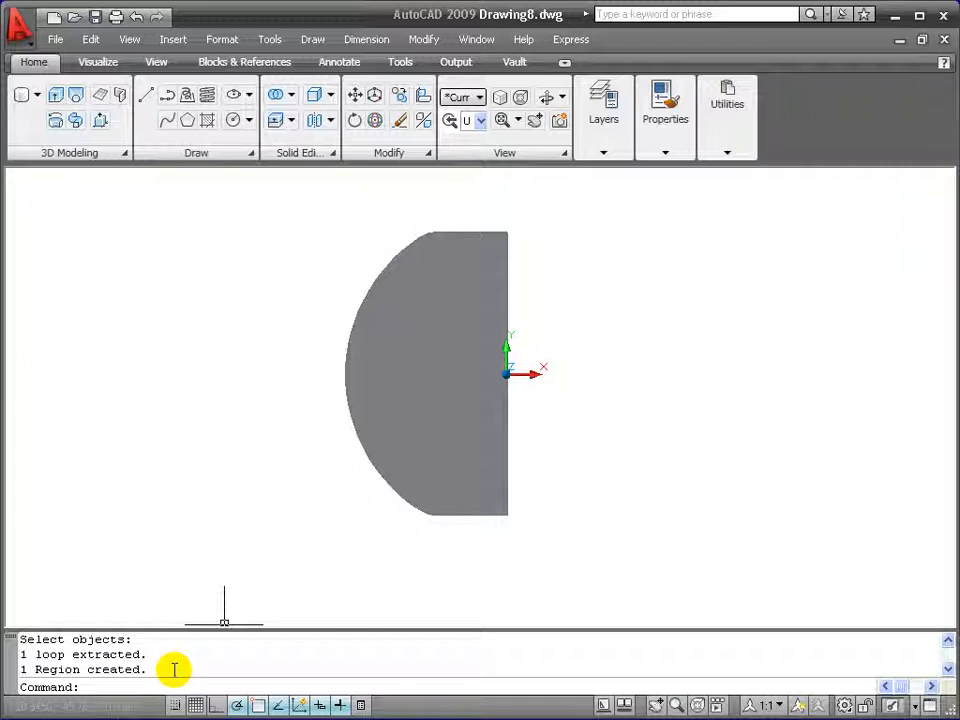
# Step: Examine the command-line messages about the extracted loop and the created region
pyautogui.moveTo(158, 669); pyautogui.dragTo(6, 667)
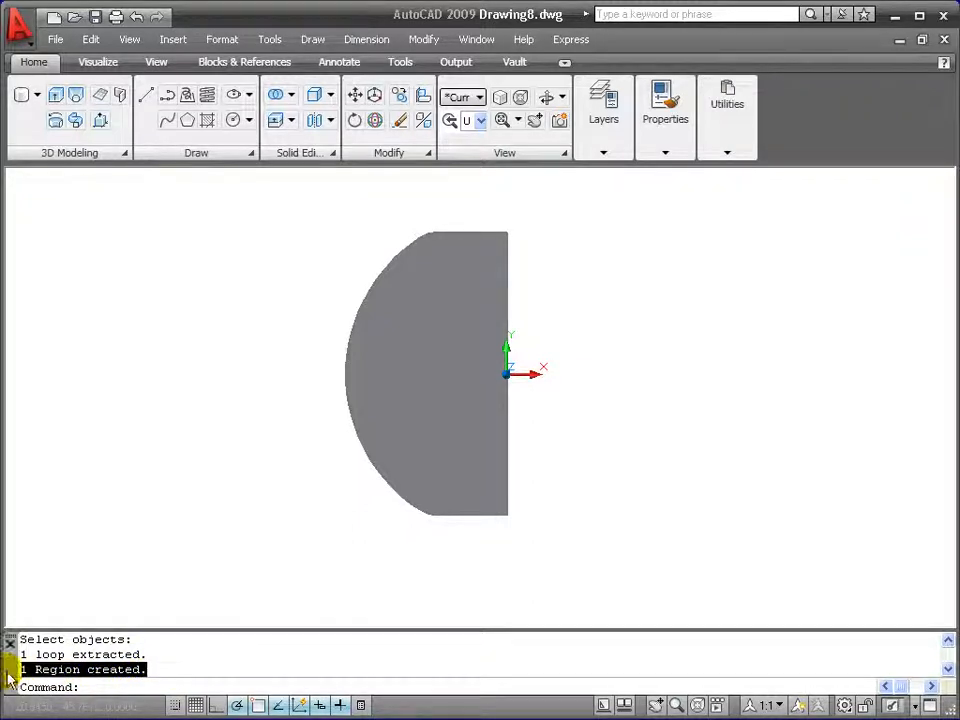
pyautogui.click(158, 669)
pyautogui.moveTo(154, 669); pyautogui.dragTo(5, 672)
pyautogui.click(80, 669)
pyautogui.moveTo(171, 669)
pyautogui.mouseDown()
pyautogui.moveTo(77, 669)
pyautogui.moveTo(9, 654)
pyautogui.mouseUp()
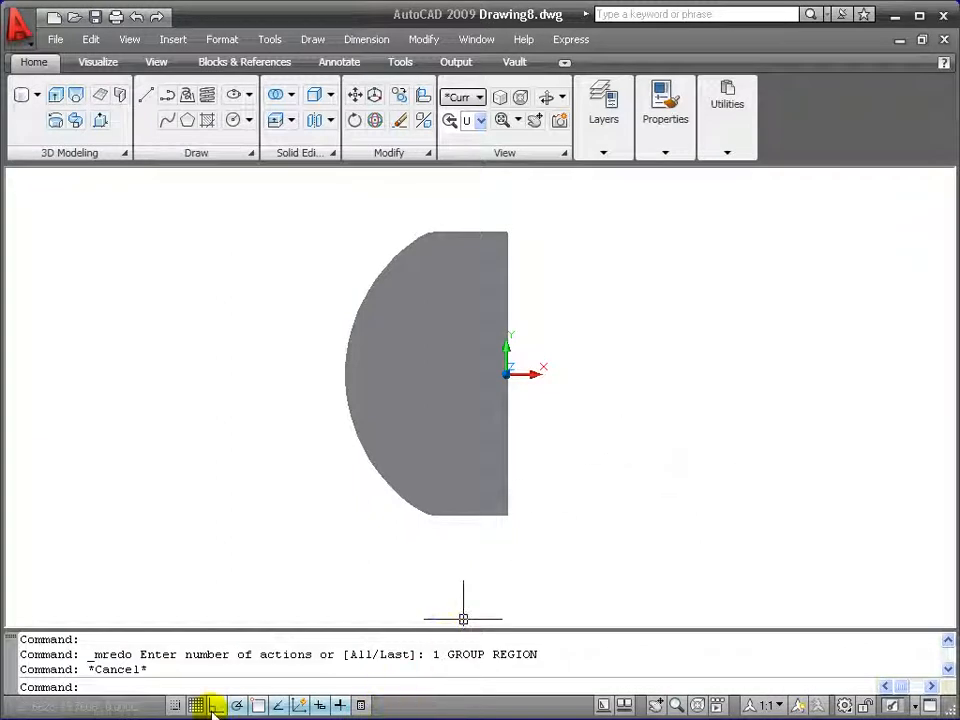
# Step: Check the current value of the DELOBJ system variable, then cancel the prompt
pyautogui.write('delobj')
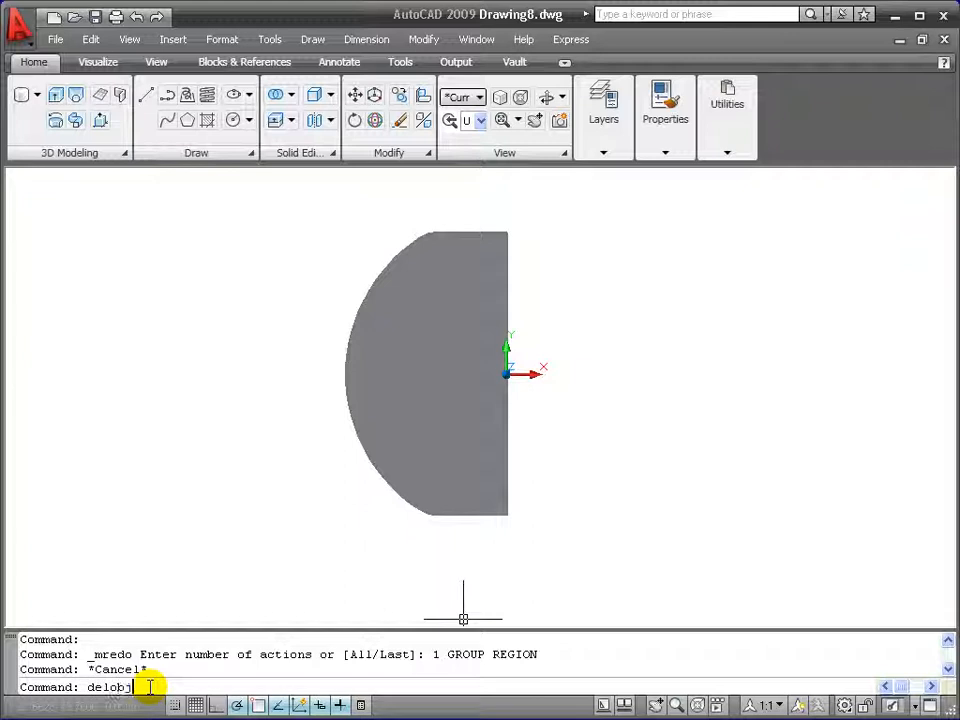
pyautogui.press('Return')
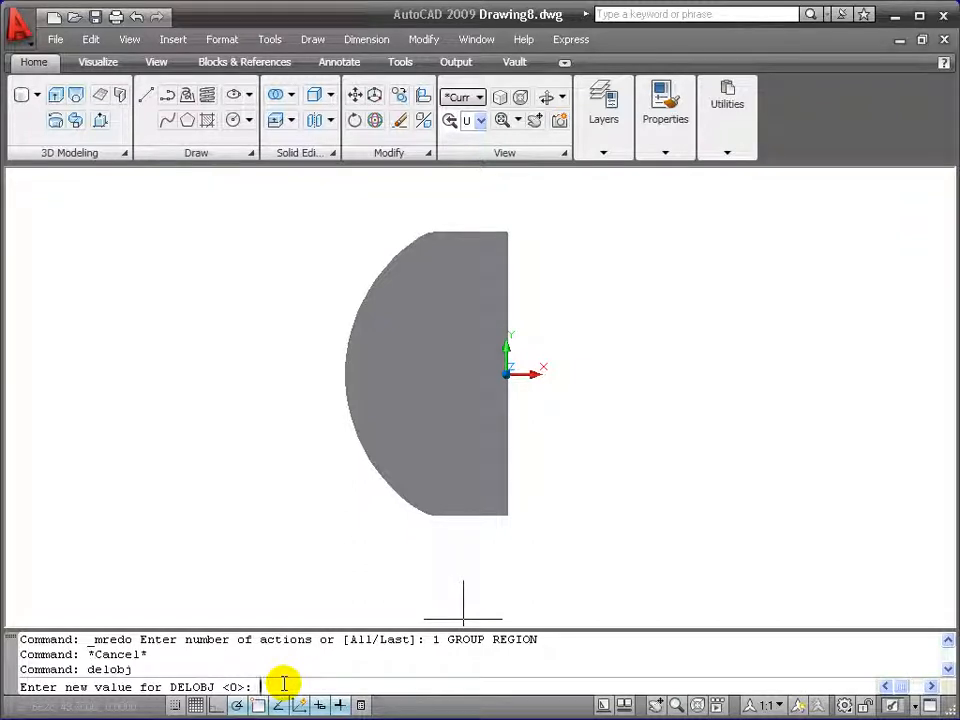
pyautogui.press('Escape')
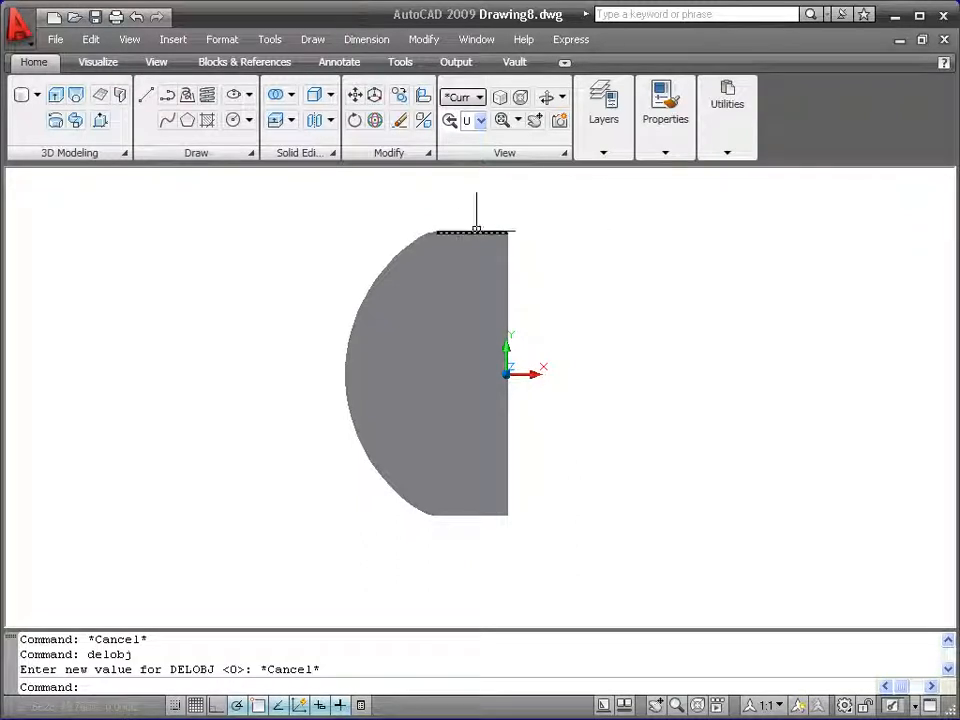
# Step: Erase the six original lines and arcs lying along the region's outline, keeping the region itself
pyautogui.click(476, 232)
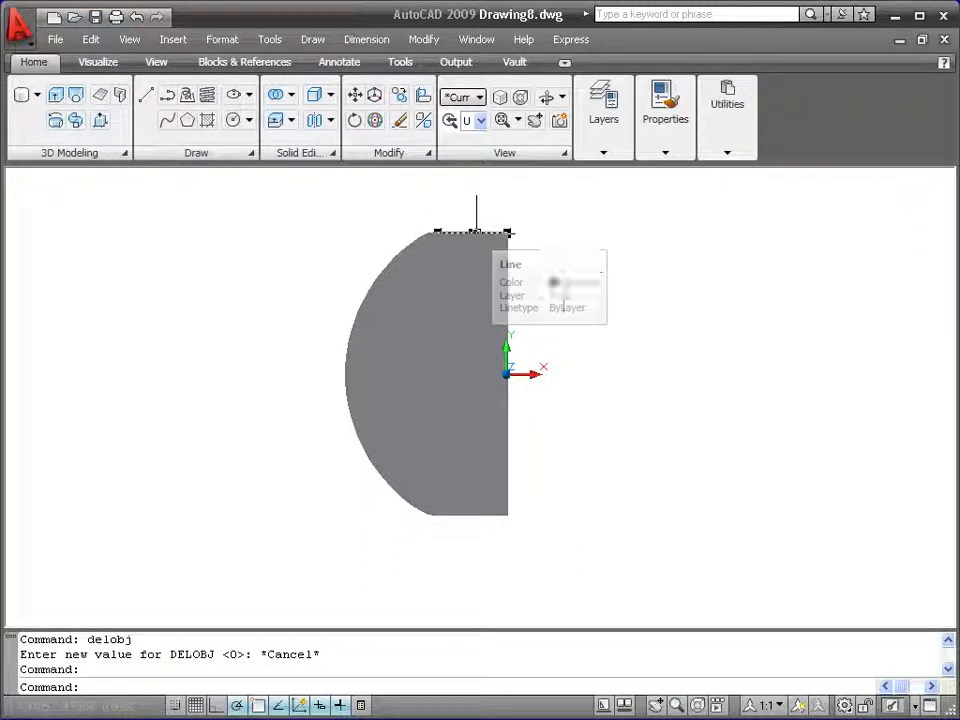
pyautogui.click(508, 306)
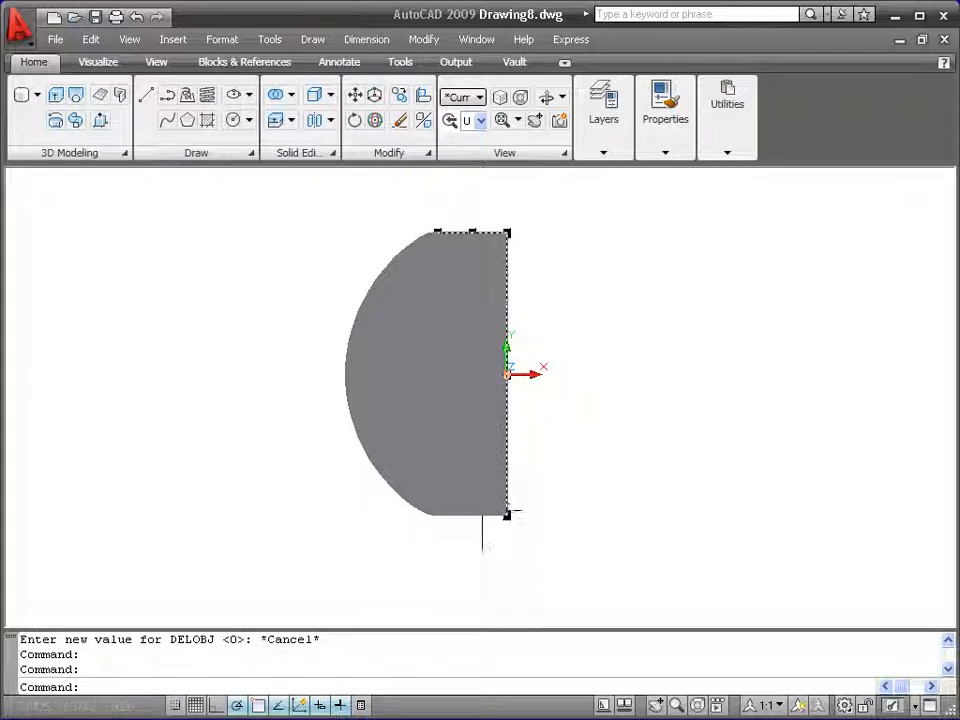
pyautogui.click(462, 515)
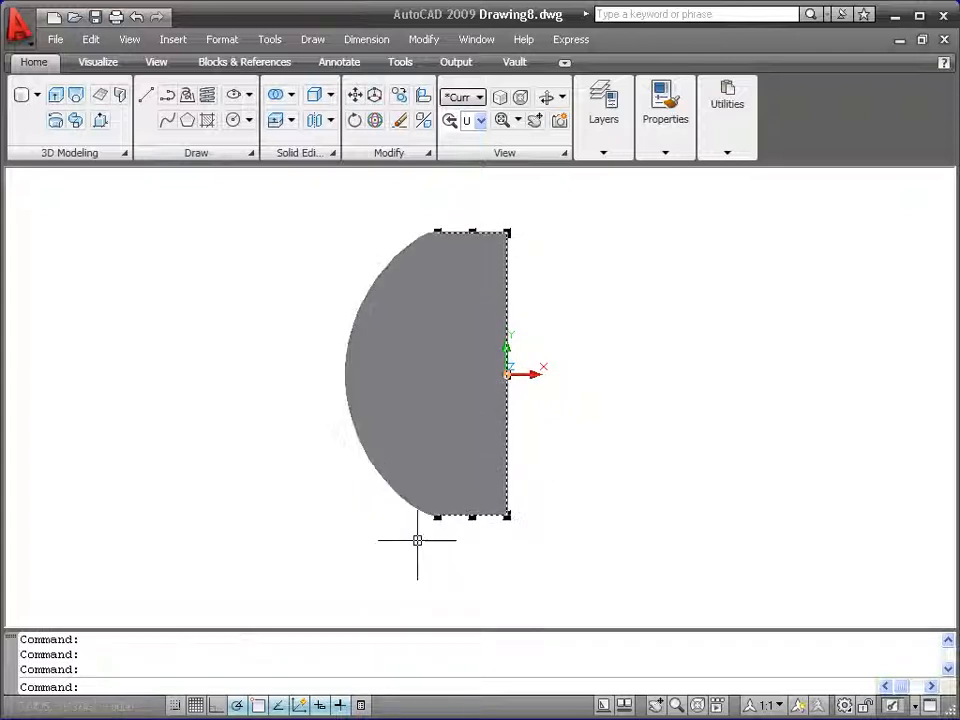
pyautogui.click(371, 466)
pyautogui.scroll(3, 440, 293)
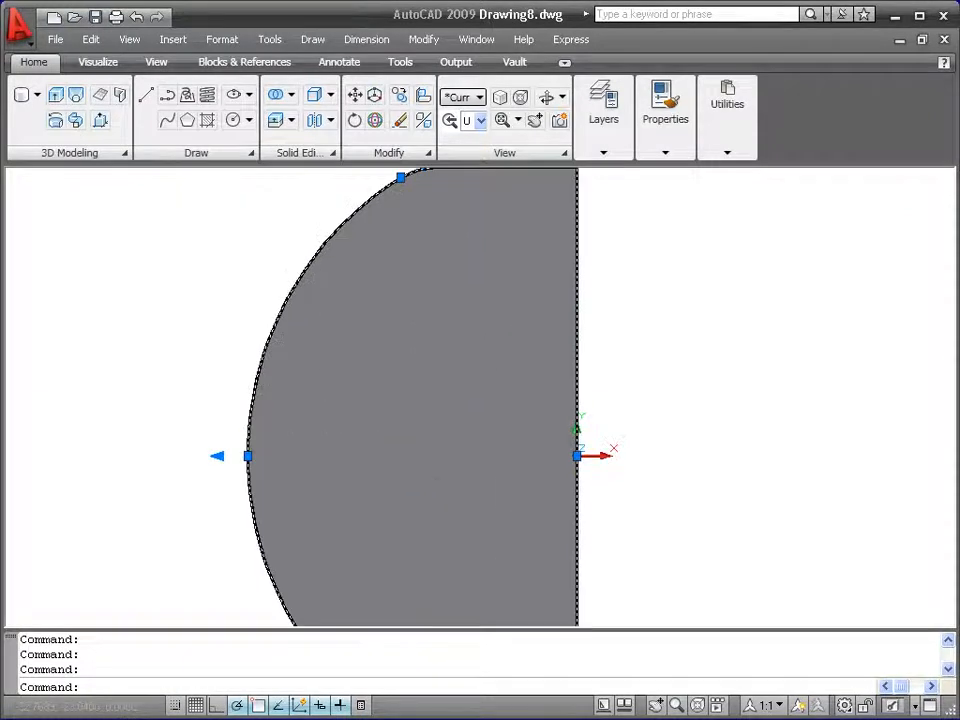
pyautogui.scroll(-4, 398, 178)
pyautogui.scroll(5, 405, 182)
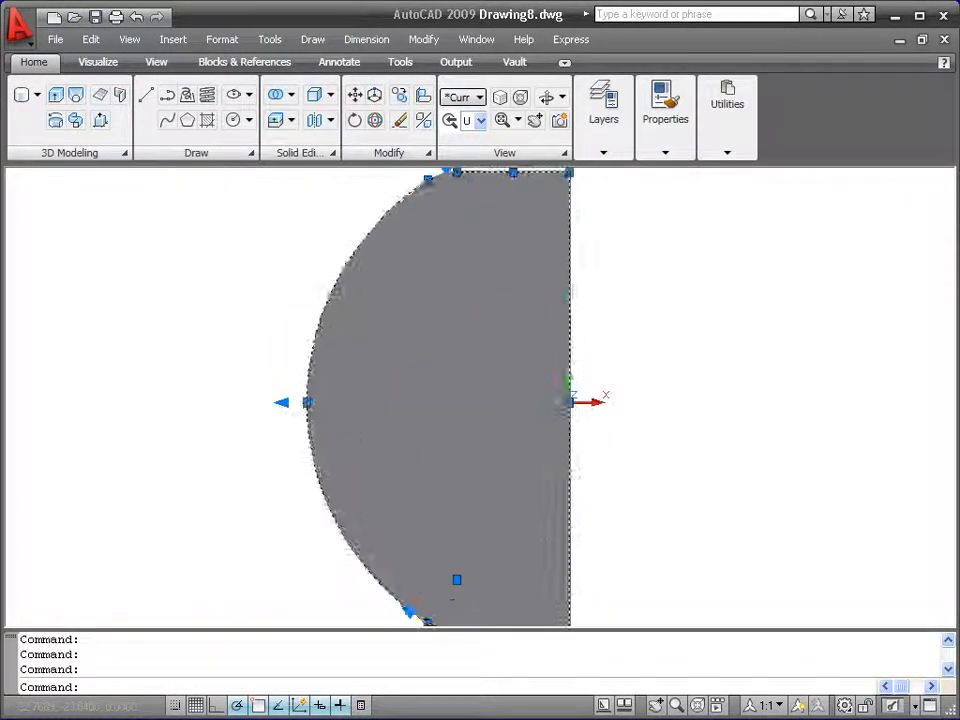
pyautogui.scroll(2, 420, 180)
pyautogui.scroll(-4, 440, 178)
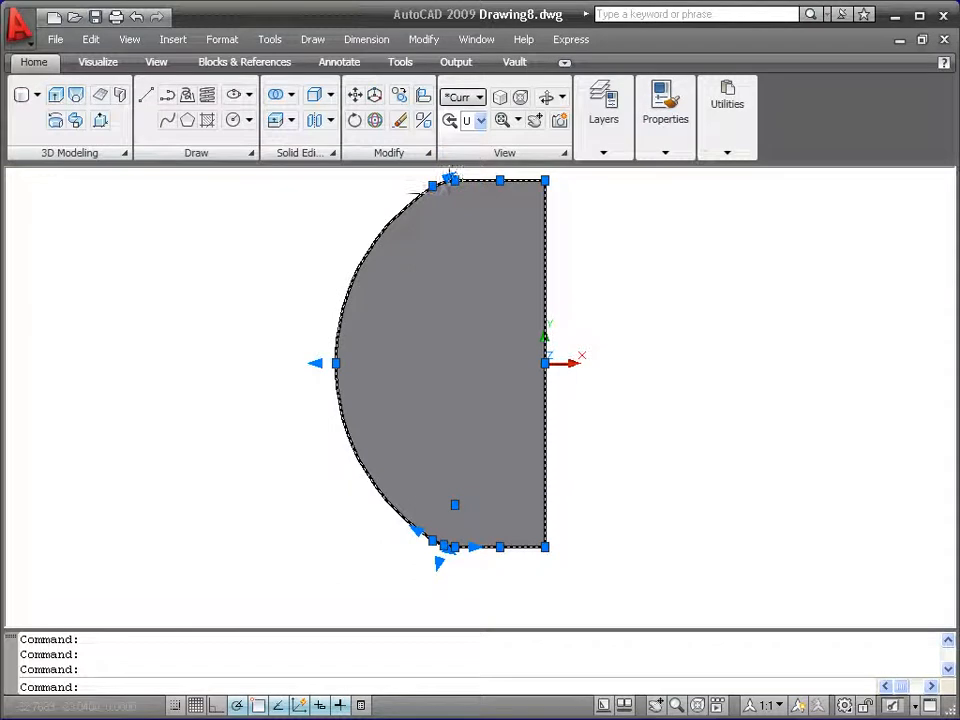
pyautogui.click(434, 176)
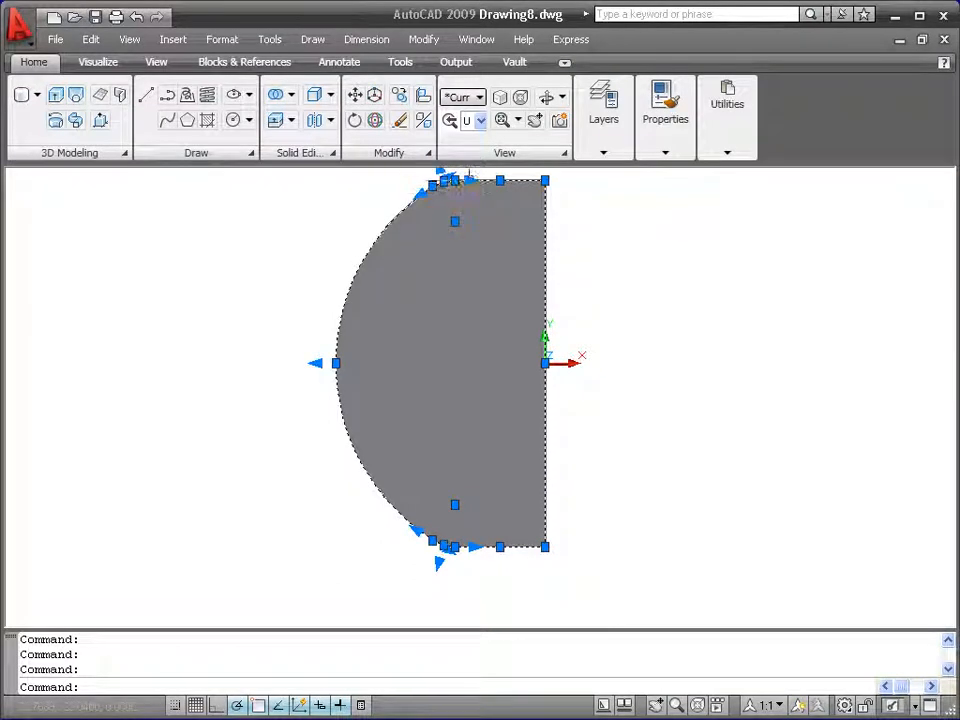
pyautogui.scroll(-3, 624, 343)
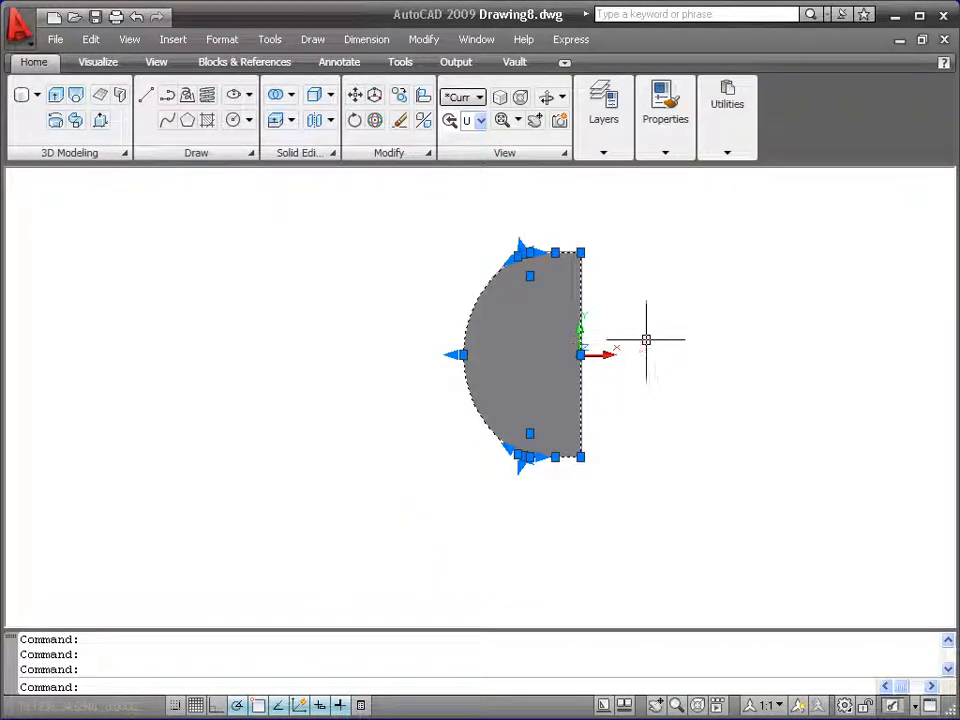
pyautogui.press('Delete')
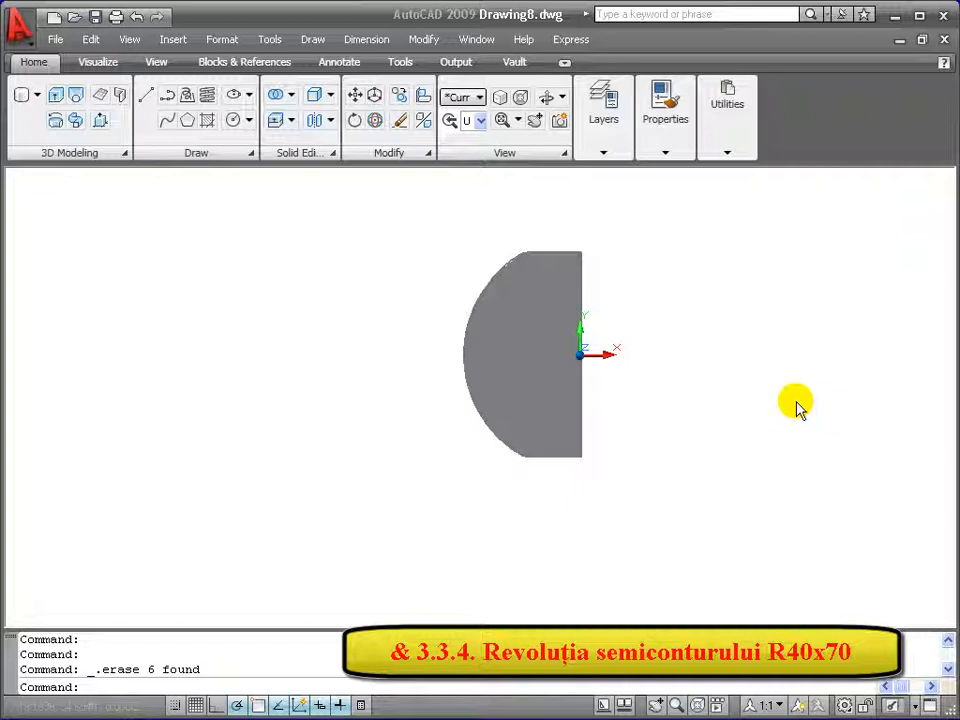
# Step: Revolve the region 180 degrees about its straight vertical edge, picking the edge's upper and lower endpoints as the axis
pyautogui.click(55, 120)
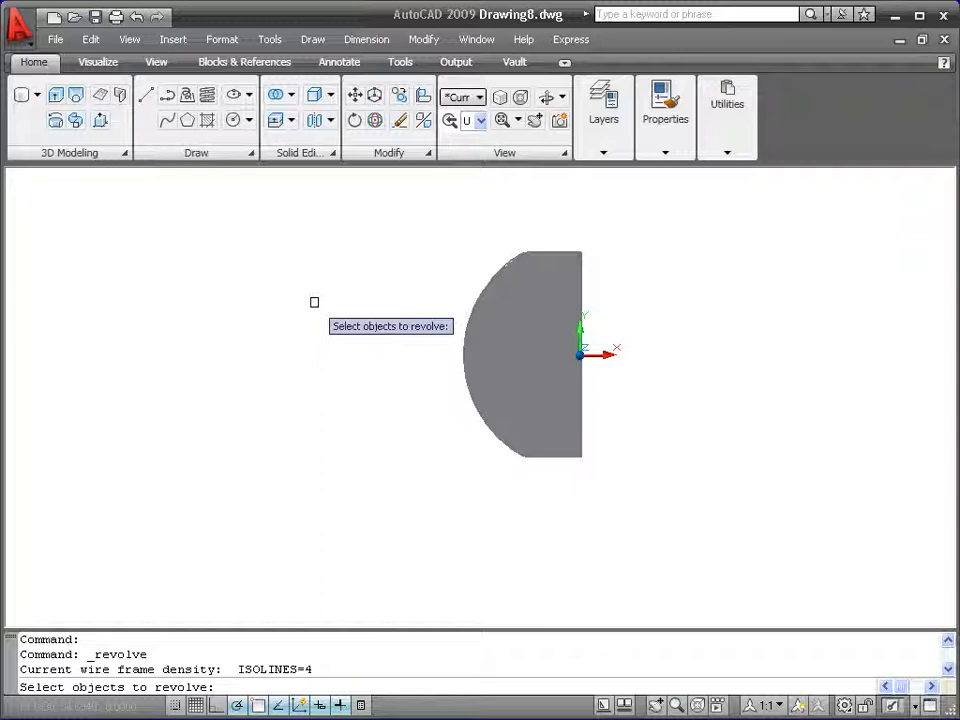
pyautogui.click(486, 284)
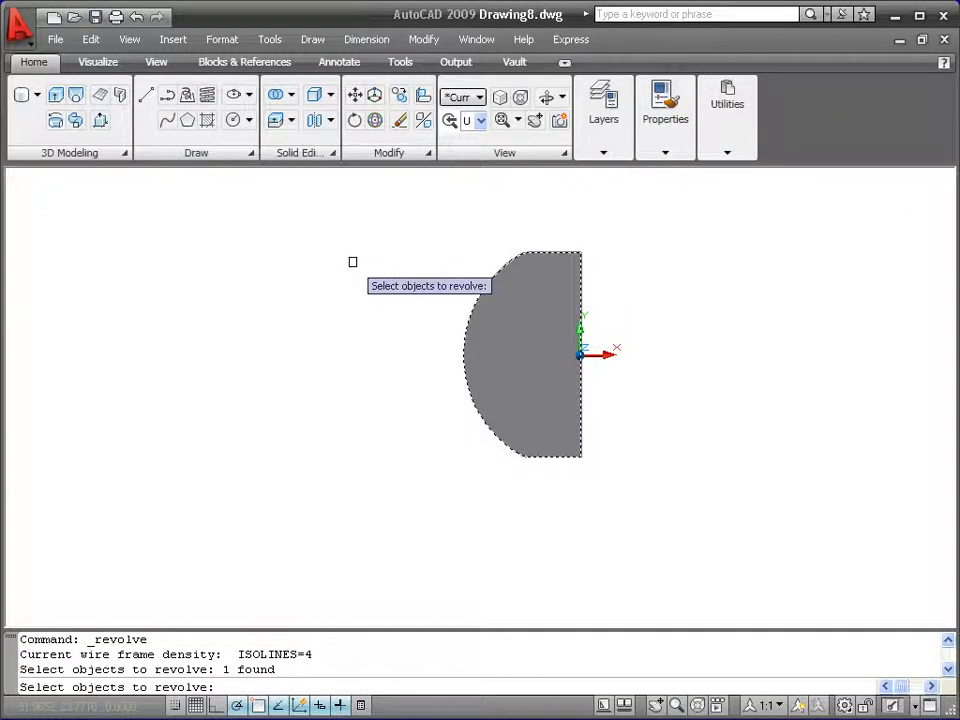
pyautogui.press('Return')
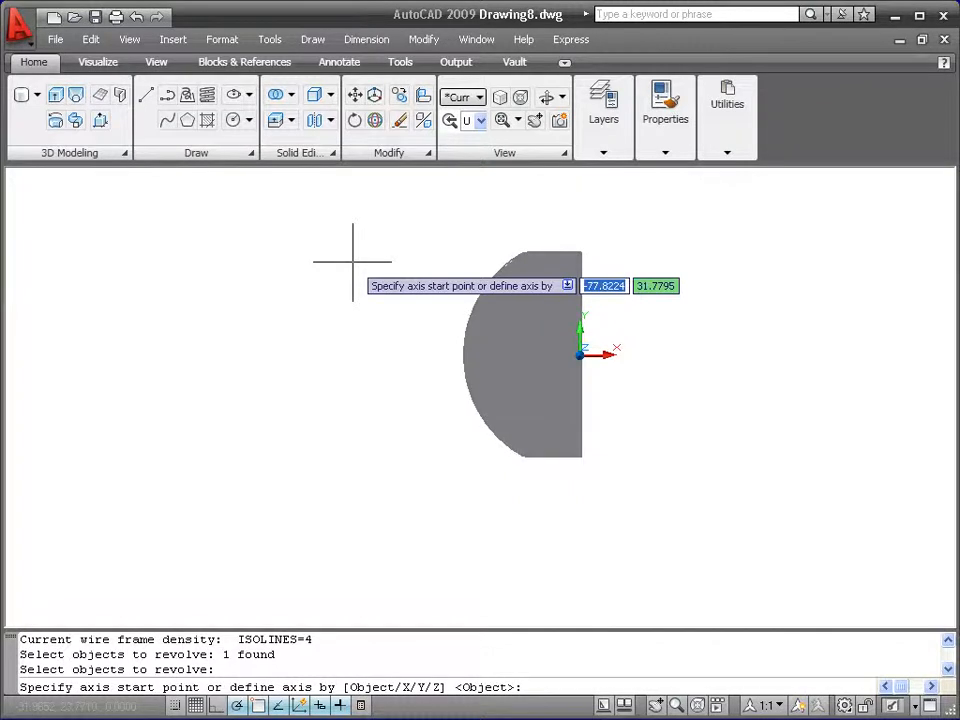
pyautogui.click(582, 247)
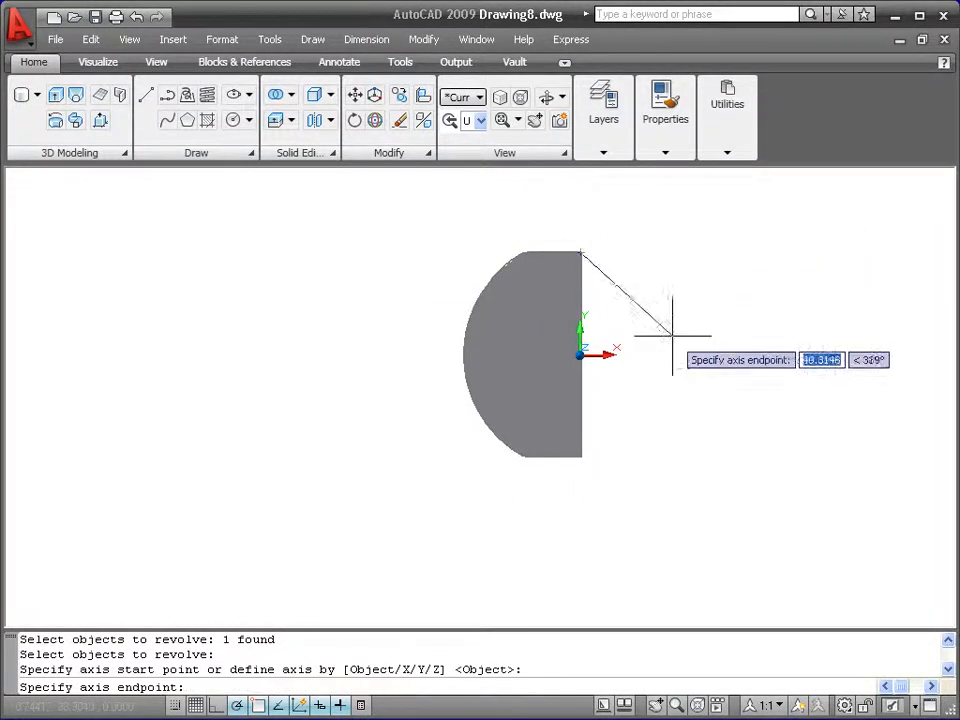
pyautogui.click(580, 457)
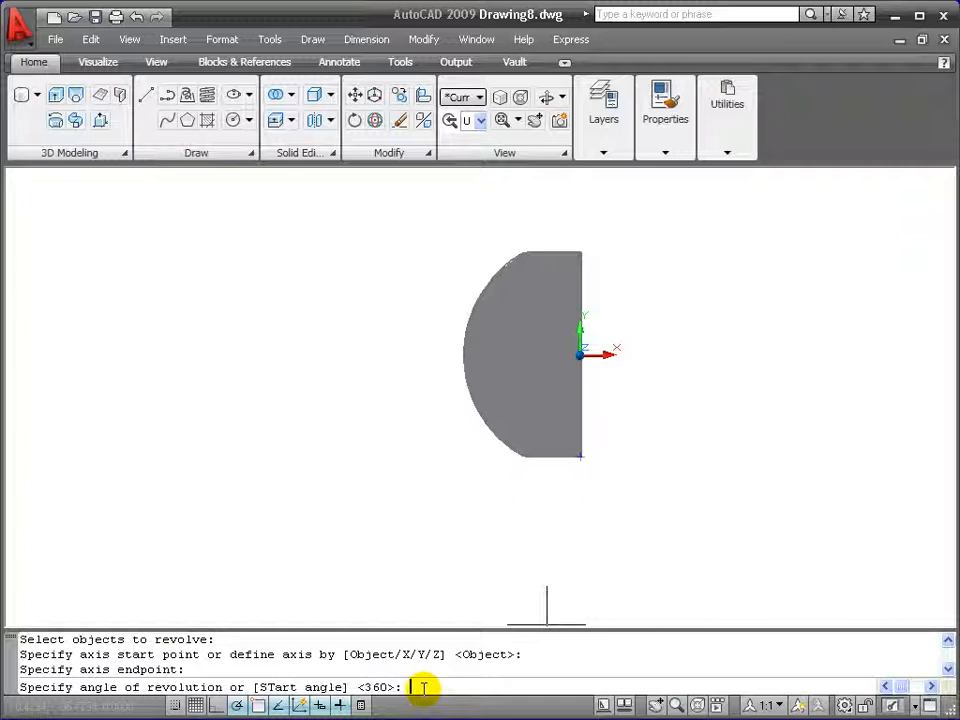
pyautogui.write('180')
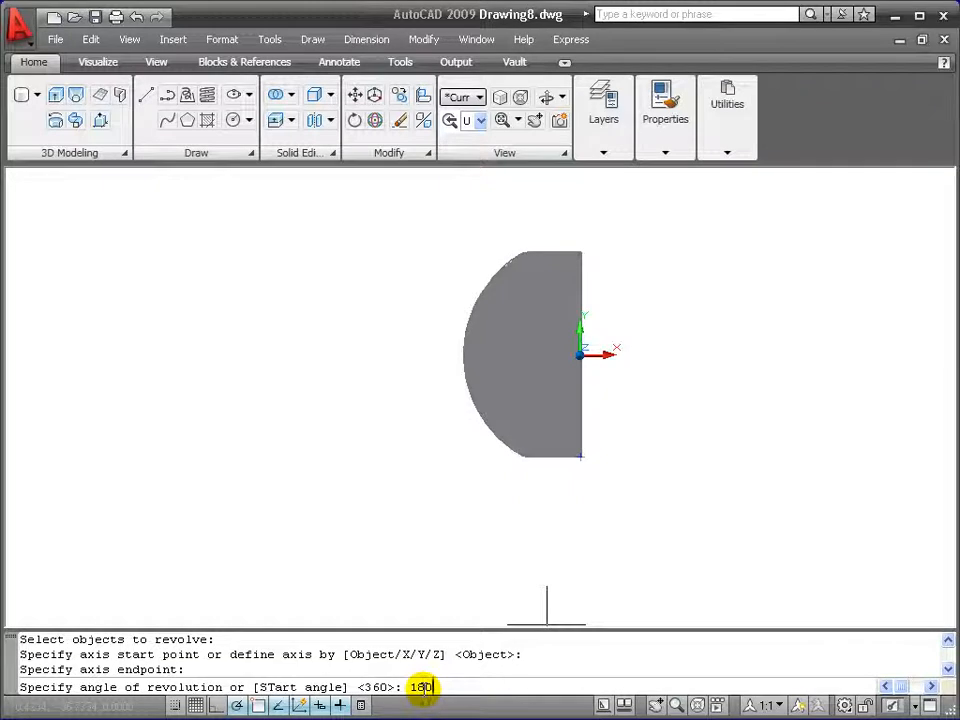
pyautogui.press('Return')
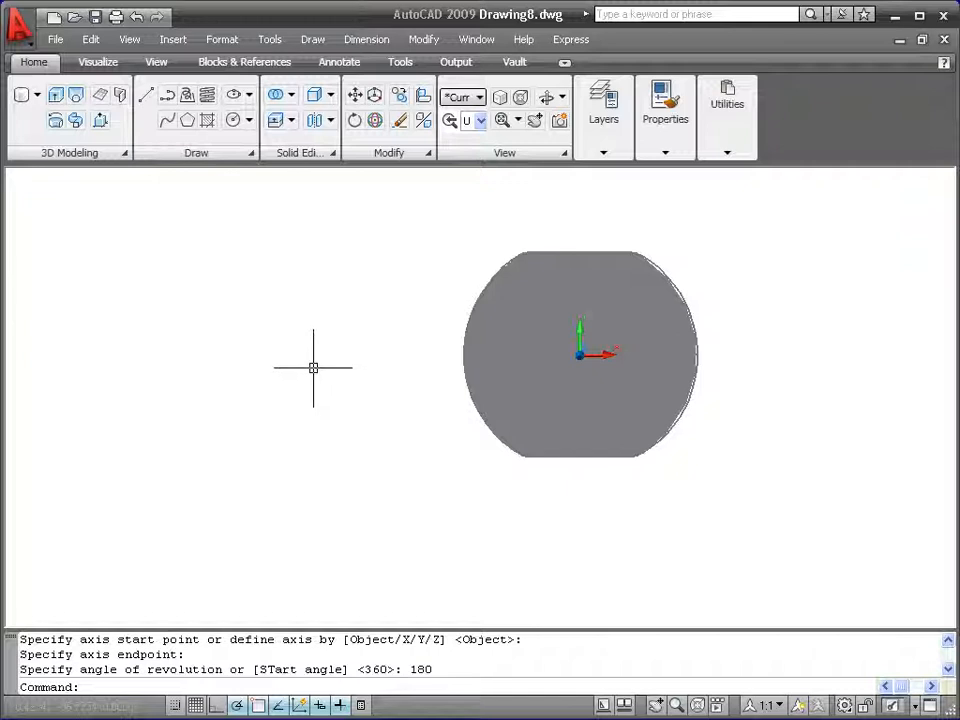
# Step: Move the UCS origin to 90,0,0, beside the revolved half-solid
pyautogui.keyDown('shift'); pyautogui.moveTo(294, 343); pyautogui.dragTo(297, 345, button='middle'); pyautogui.keyUp('shift')
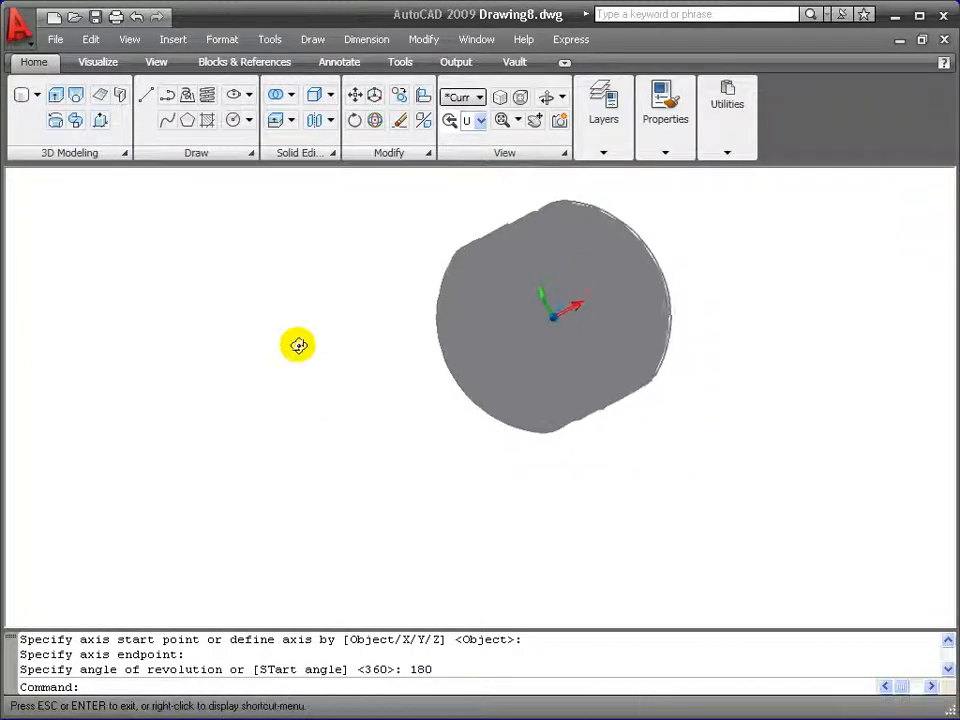
pyautogui.keyDown('shift'); pyautogui.moveTo(669, 422); pyautogui.dragTo(645, 468, button='middle'); pyautogui.keyUp('shift')
pyautogui.keyDown('shift'); pyautogui.moveTo(561, 324); pyautogui.dragTo(859, 519, button='middle'); pyautogui.keyUp('shift')
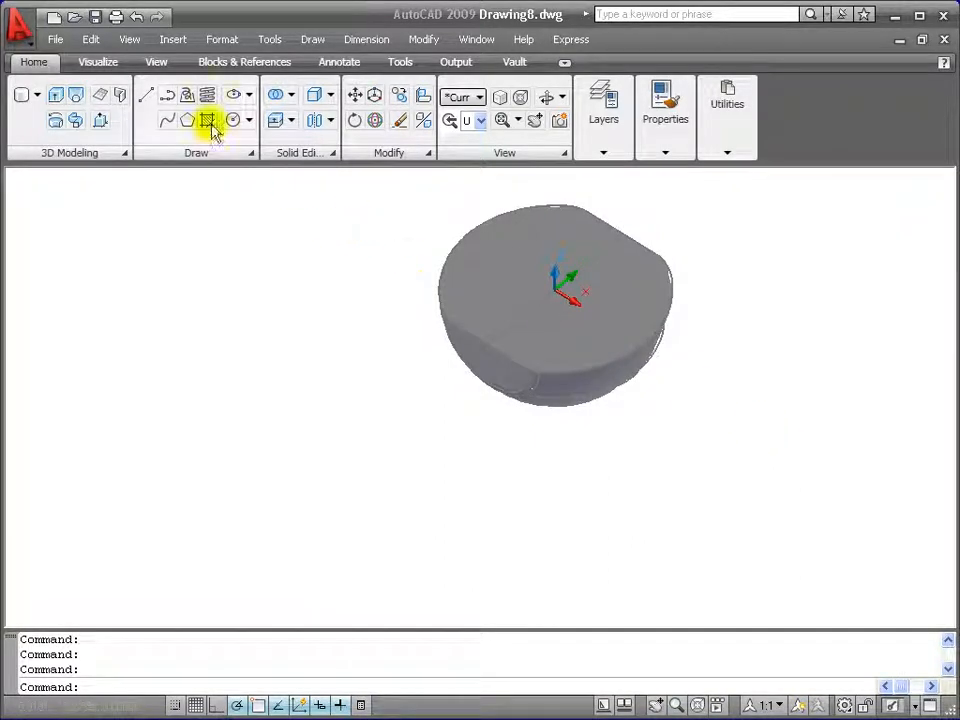
pyautogui.click(157, 63)
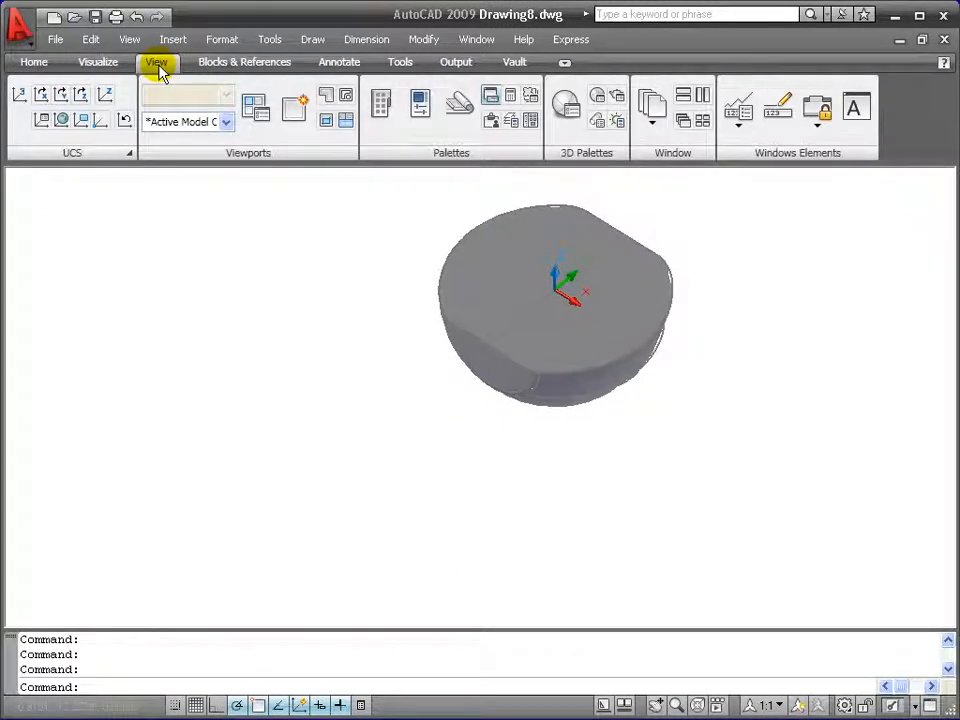
pyautogui.click(101, 124)
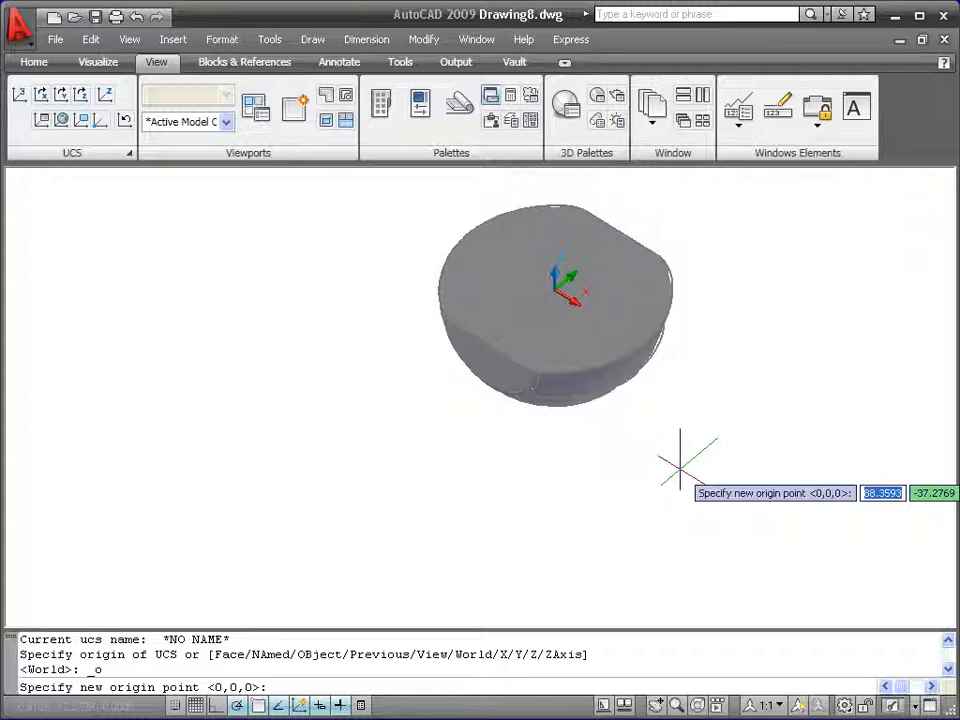
pyautogui.write('90')
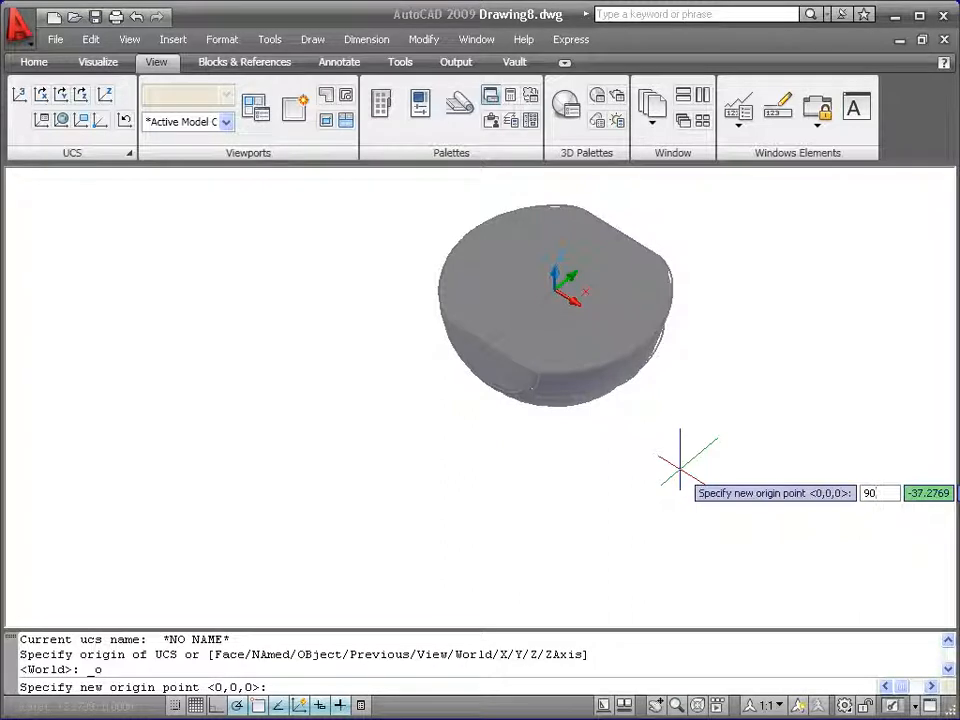
pyautogui.press('Tab')
pyautogui.write('0,0')
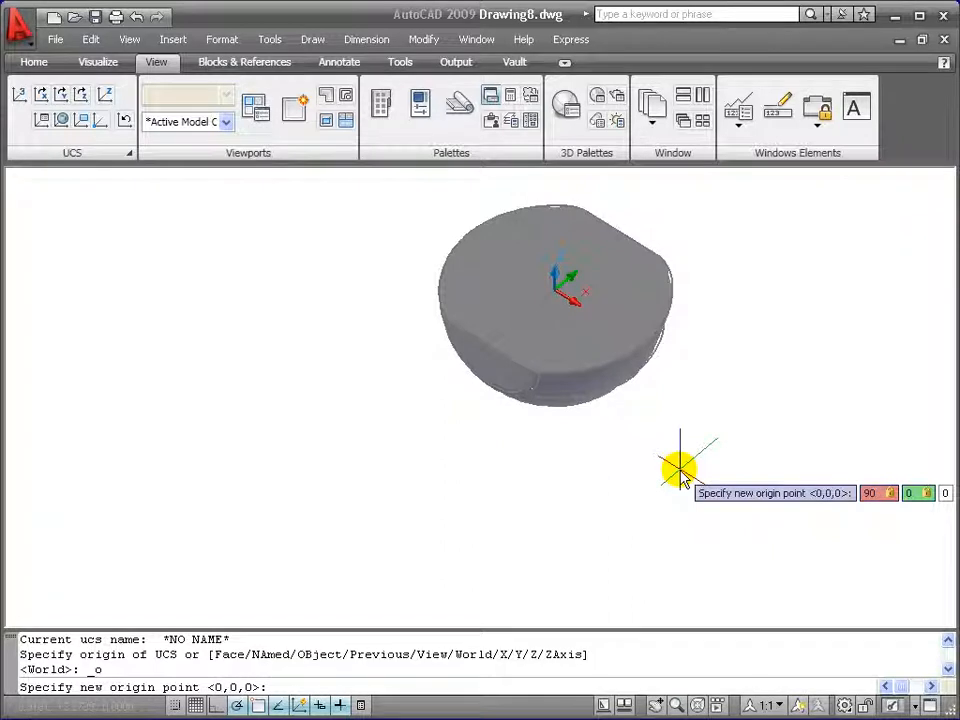
pyautogui.press('Return')
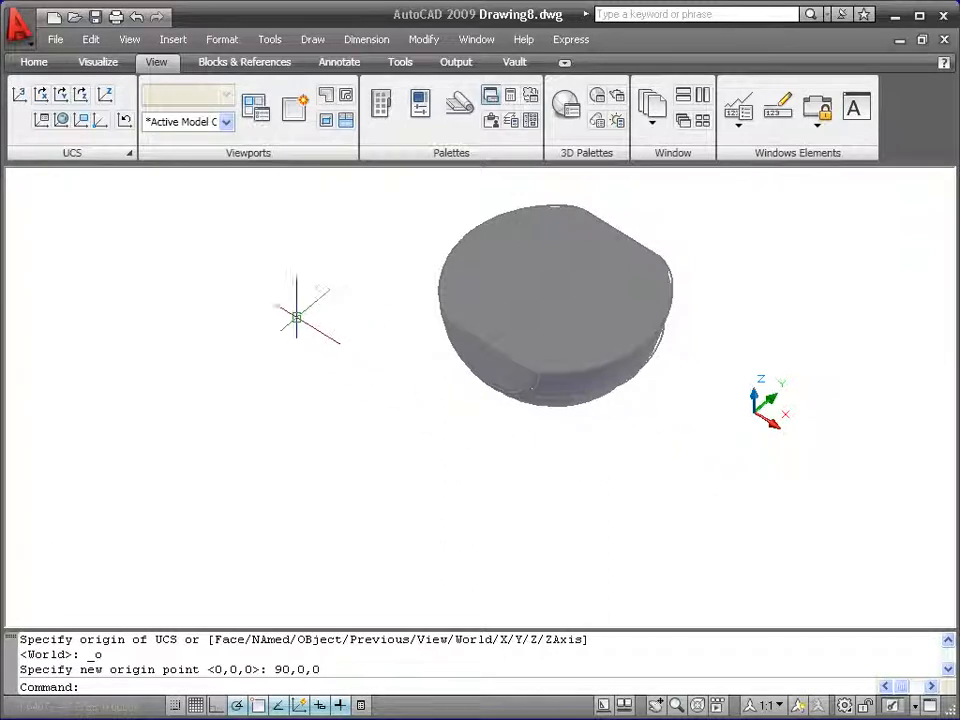
# Step: Rotate the UCS about its Y axis by the default 90 degrees
pyautogui.click(61, 96)
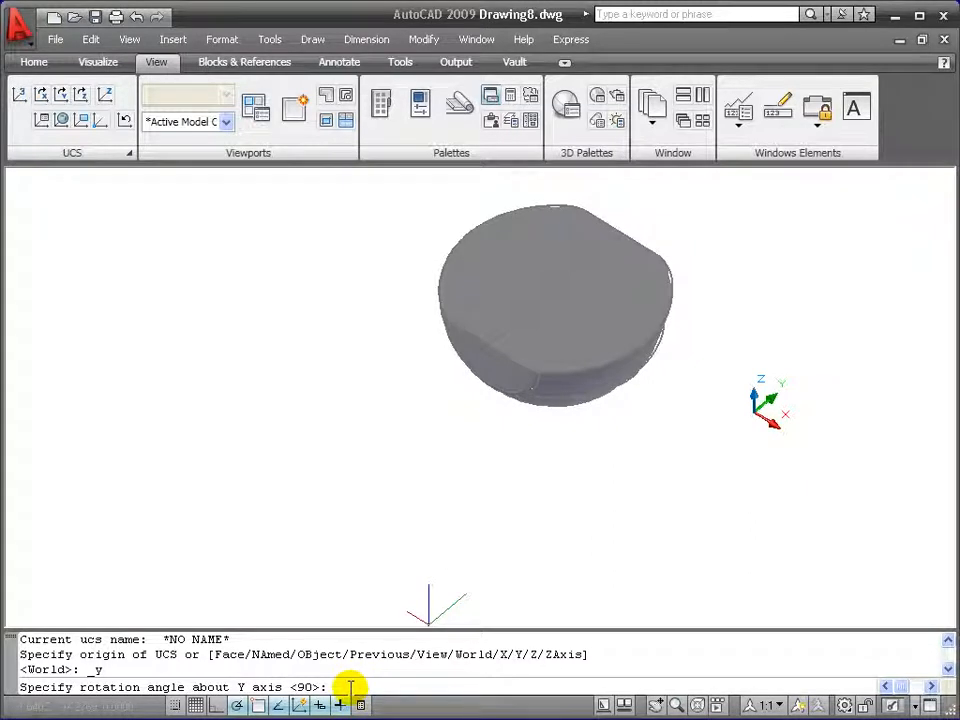
pyautogui.press('Return')
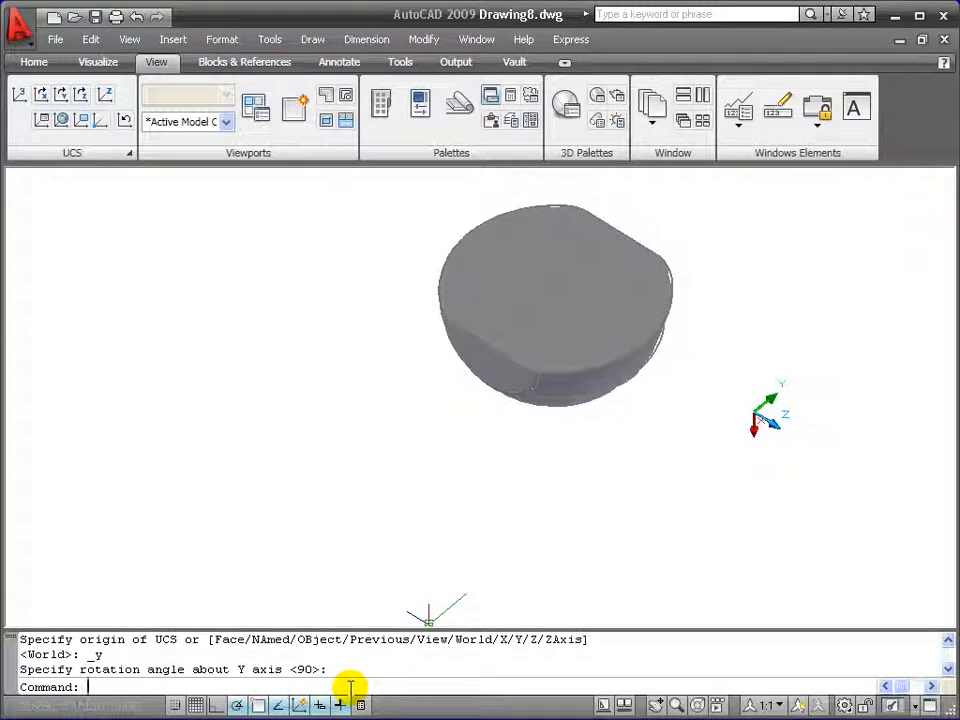
pyautogui.scroll(-6, 943, 450)
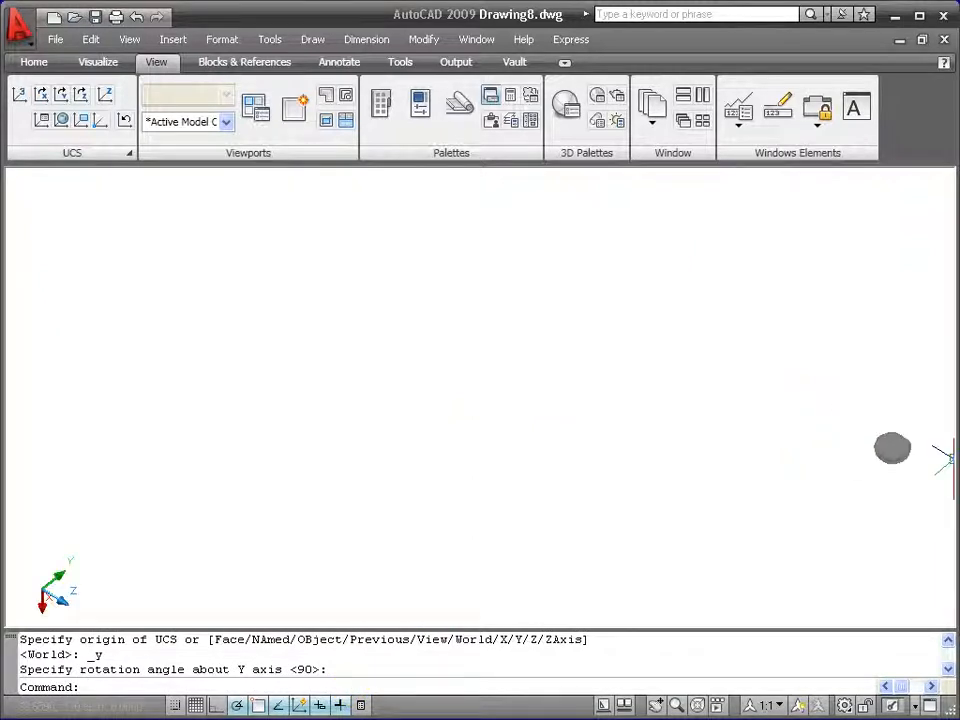
pyautogui.scroll(6, 943, 450)
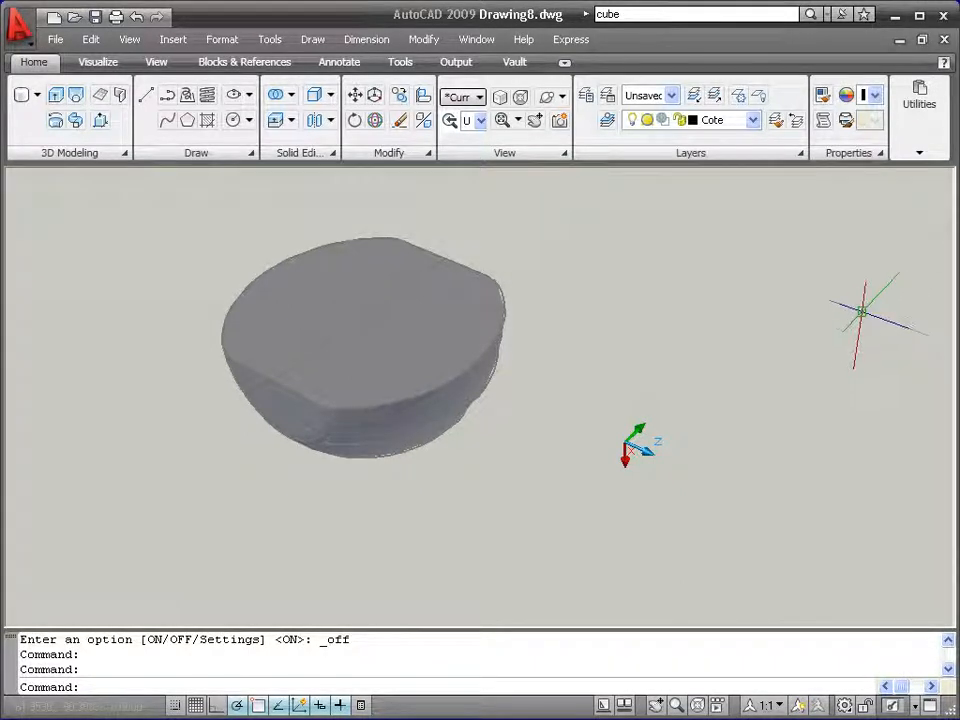
# Step: Show the ViewCube and use it to turn the model until the UCS XY plane faces the viewer
pyautogui.click(499, 97)
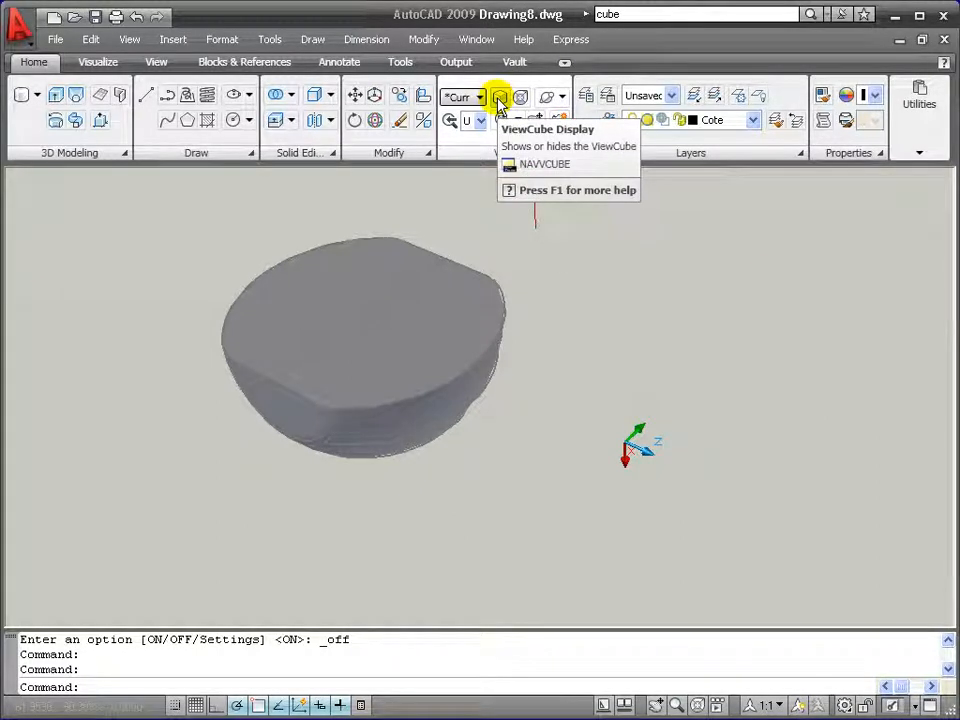
pyautogui.click(499, 97)
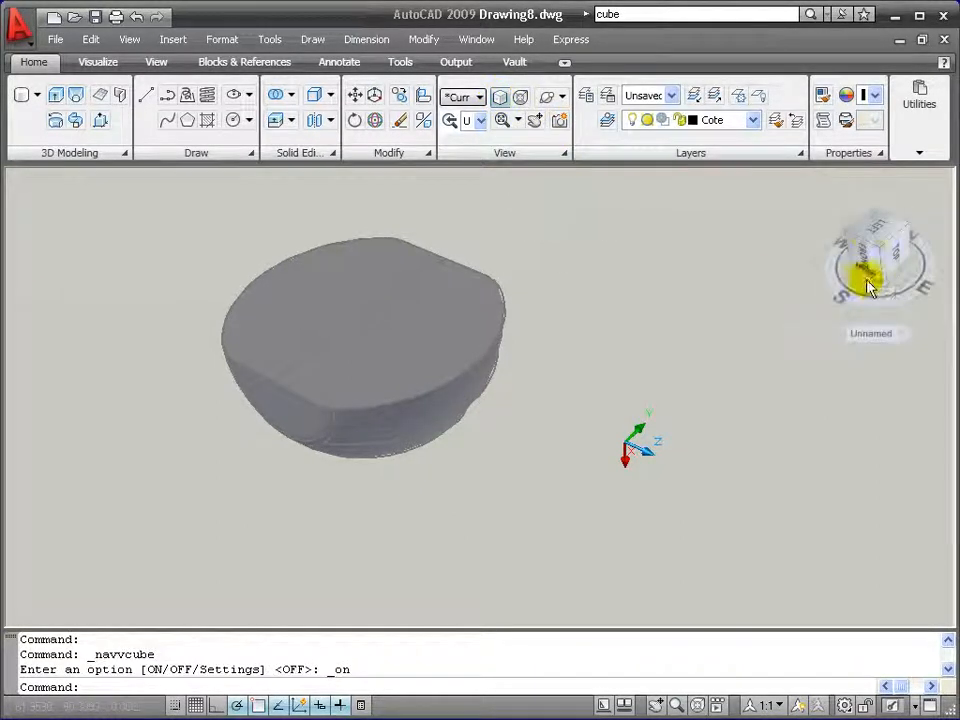
pyautogui.click(868, 248)
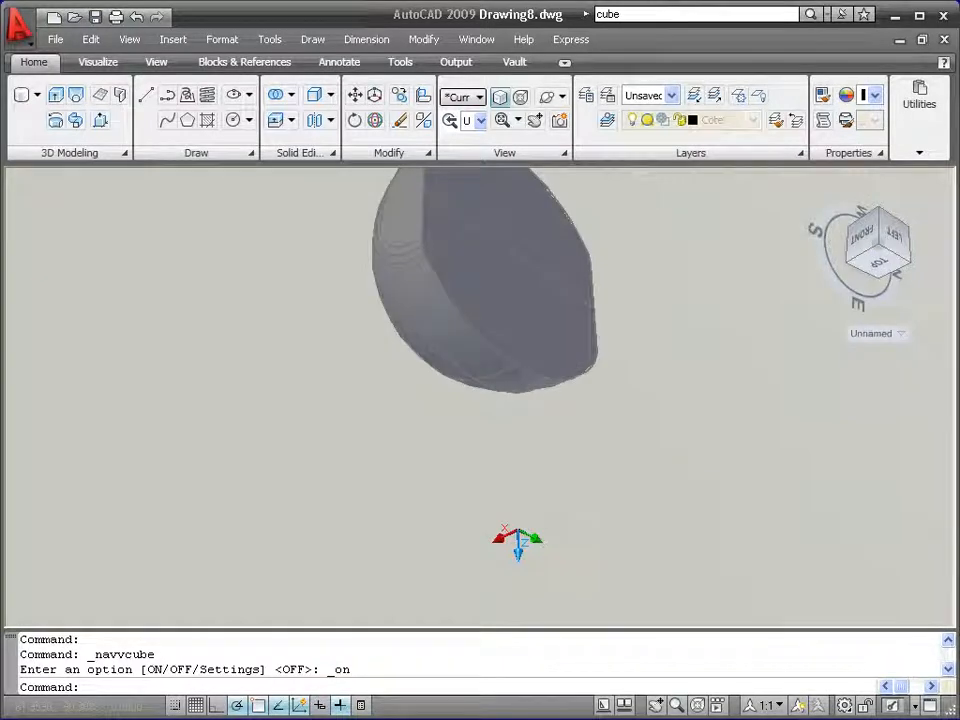
pyautogui.moveTo(868, 248)
pyautogui.mouseDown()
pyautogui.moveTo(878, 225)
pyautogui.moveTo(870, 262)
pyautogui.moveTo(878, 250)
pyautogui.moveTo(868, 237)
pyautogui.mouseUp()
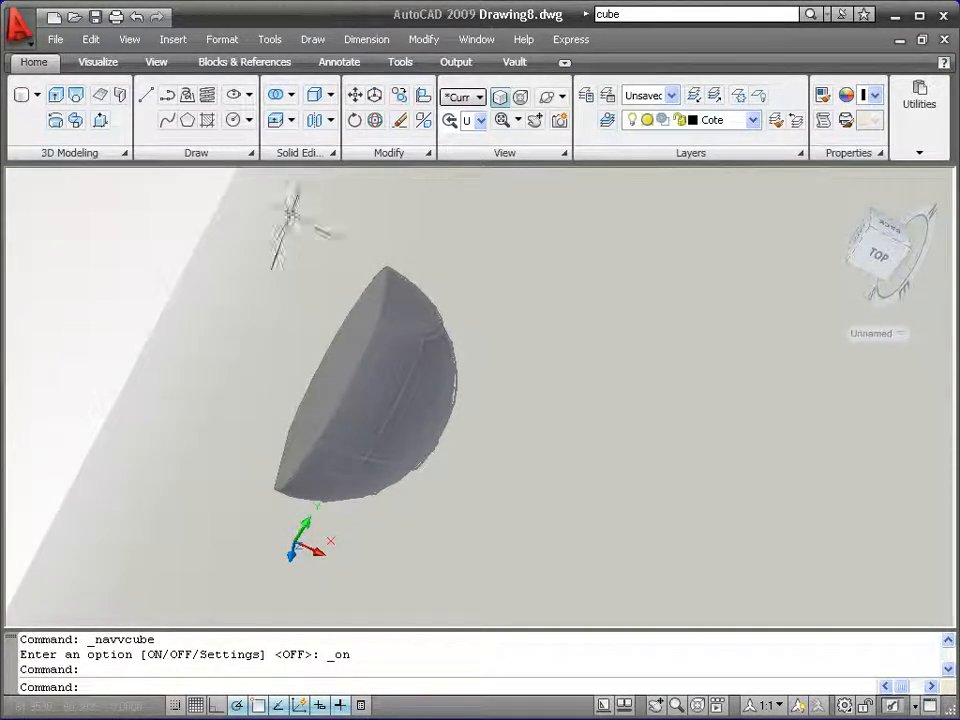
# Step: Start a polyline at 0,0 with a 25-unit segment along positive X, followed by a 25-unit segment along positive Y
pyautogui.click(169, 100)
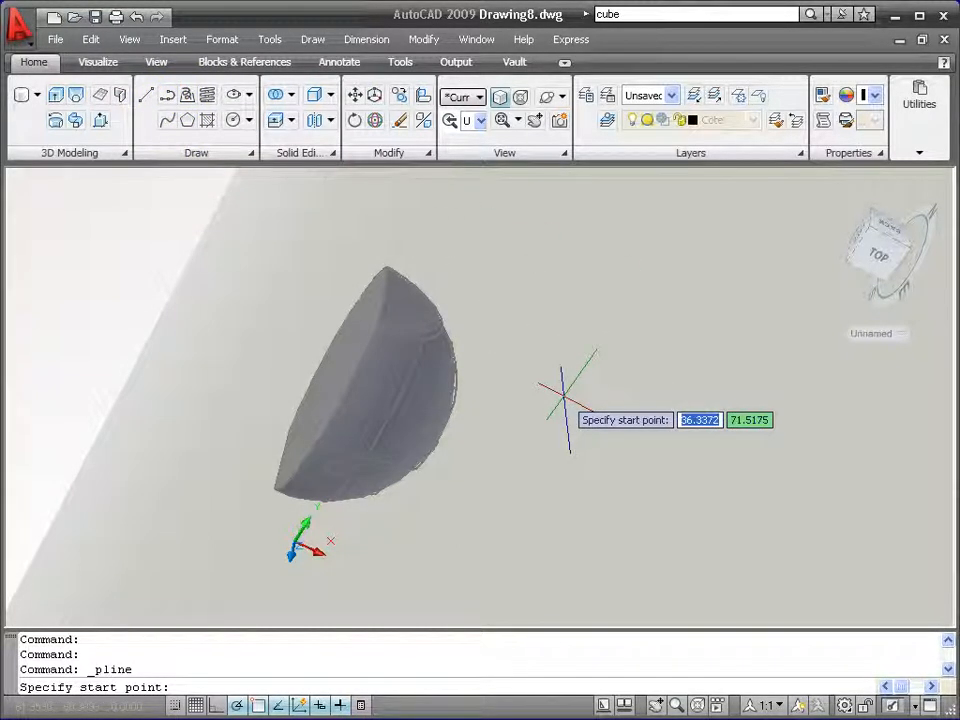
pyautogui.write('0,0')
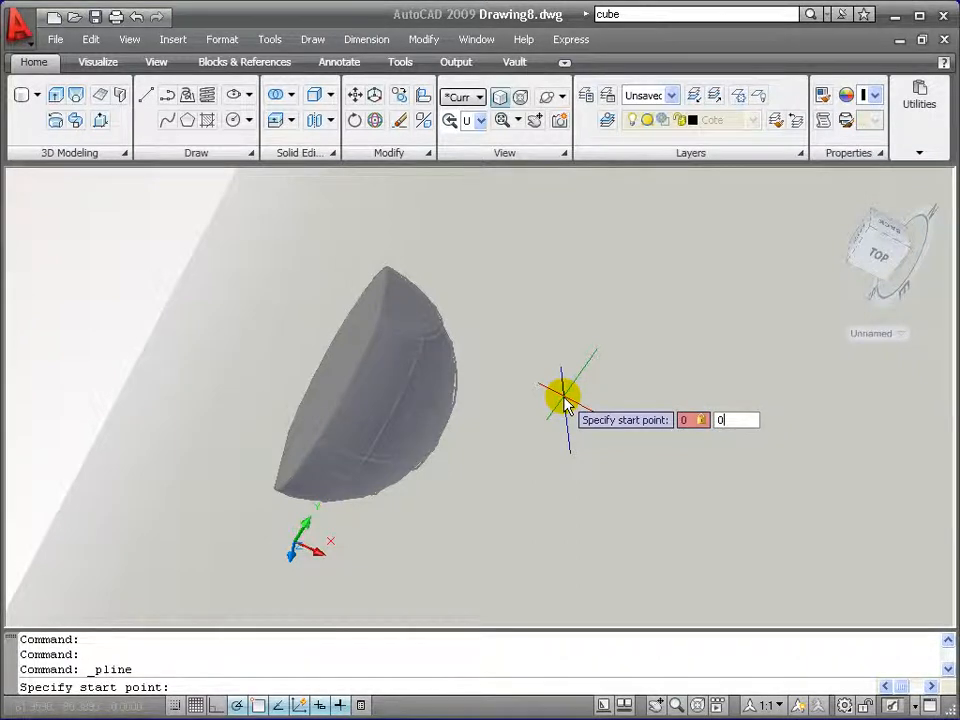
pyautogui.press('Return')
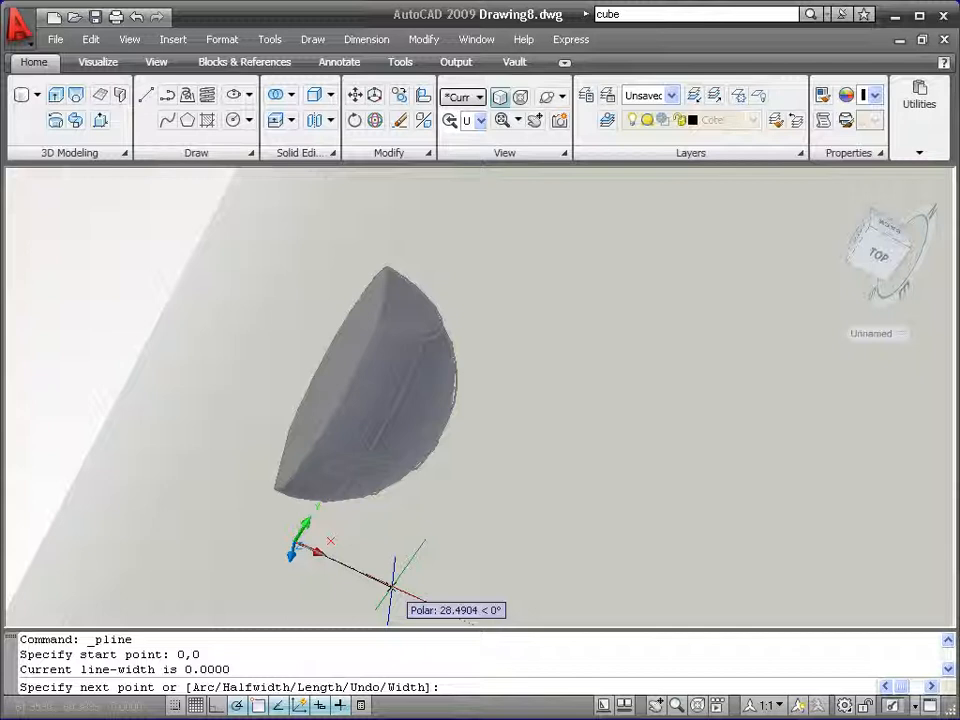
pyautogui.write('25')
pyautogui.press('Return')
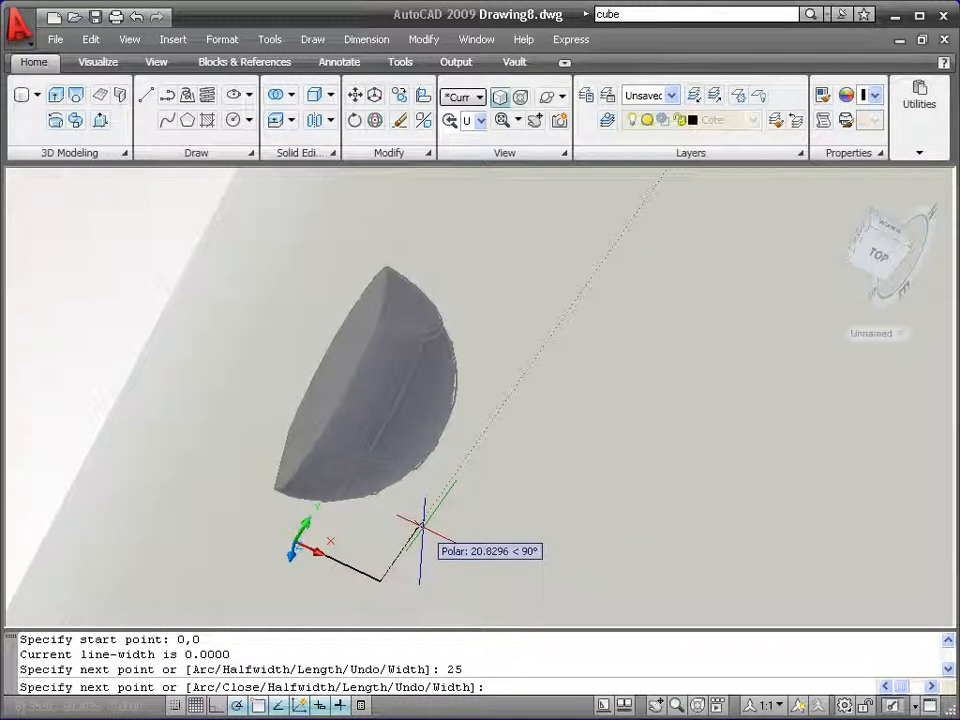
pyautogui.write('25')
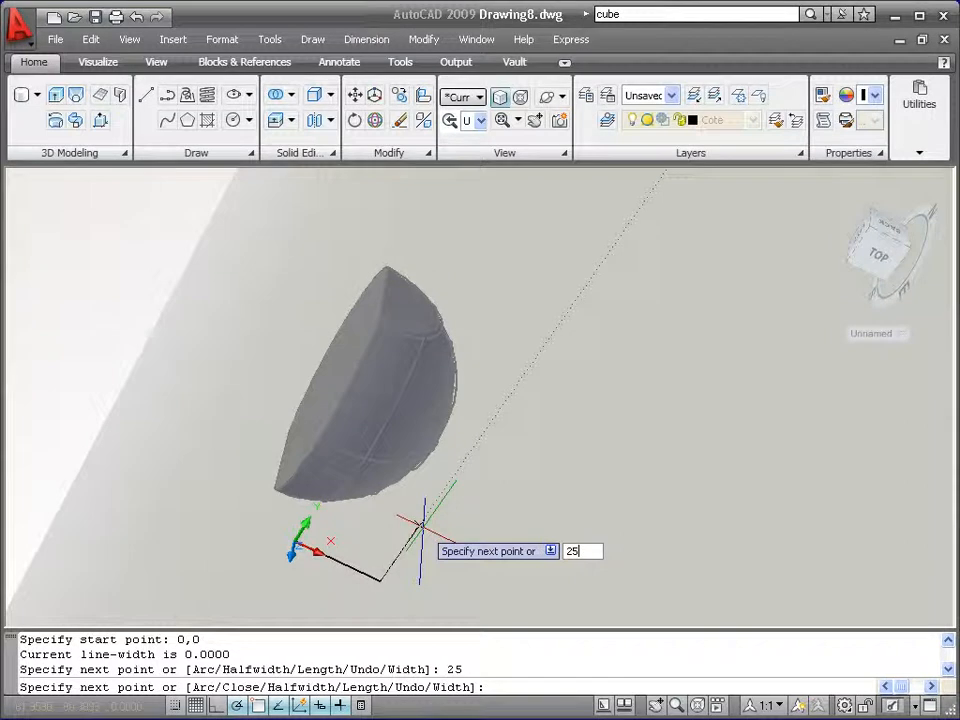
pyautogui.press('Return')
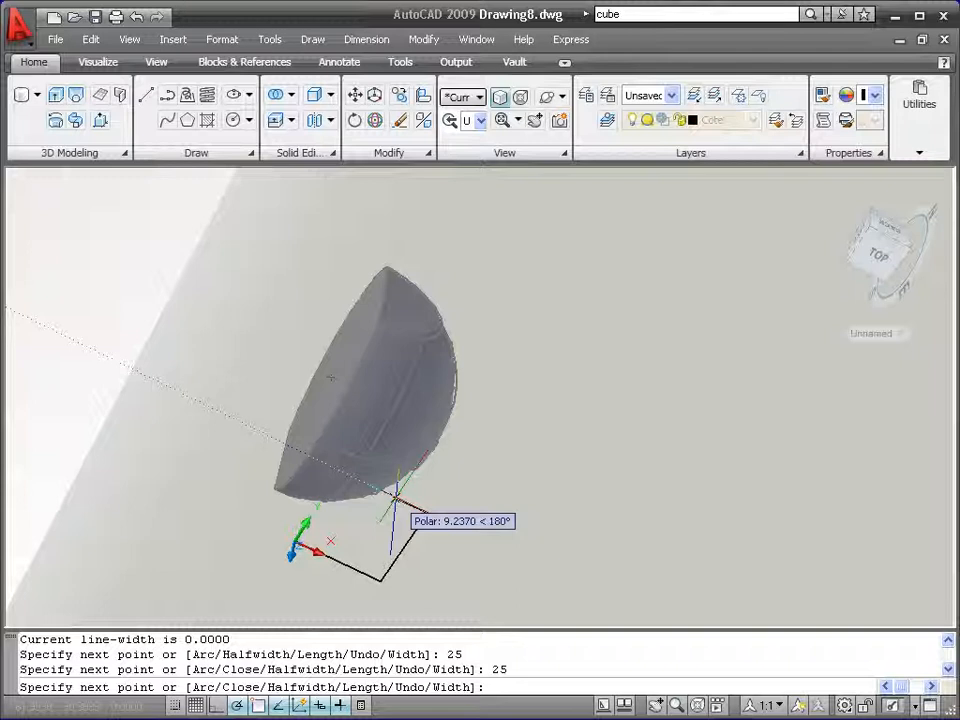
# Step: Complete the L-shaped profile with segments of 10 toward negative X, 15 toward negative Y and 15 toward negative X, closing the polyline
pyautogui.write('10,')
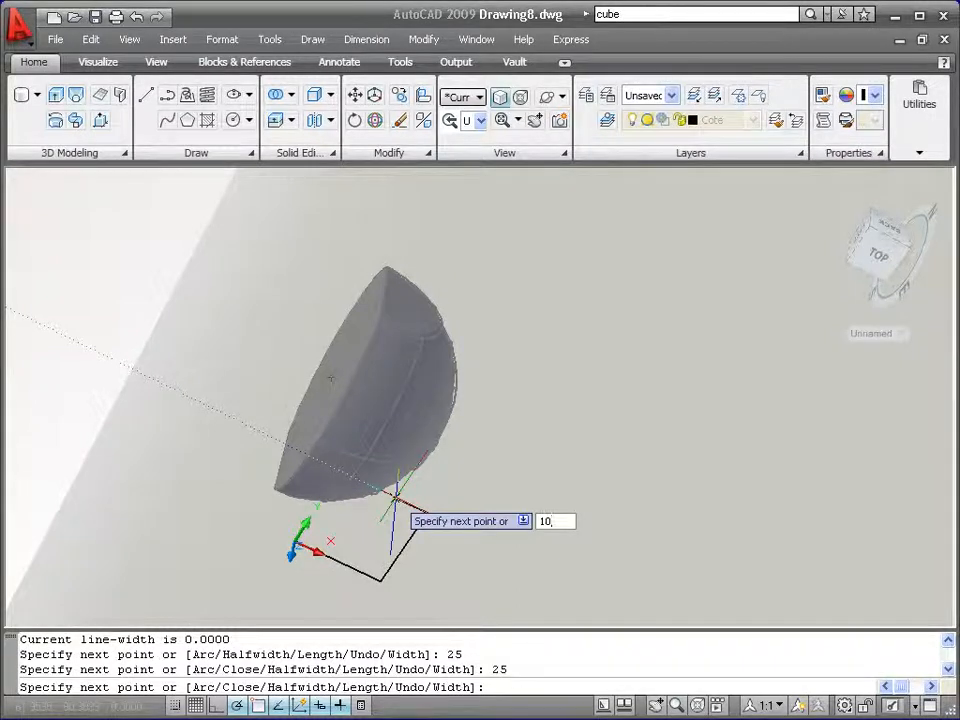
pyautogui.press('Return')
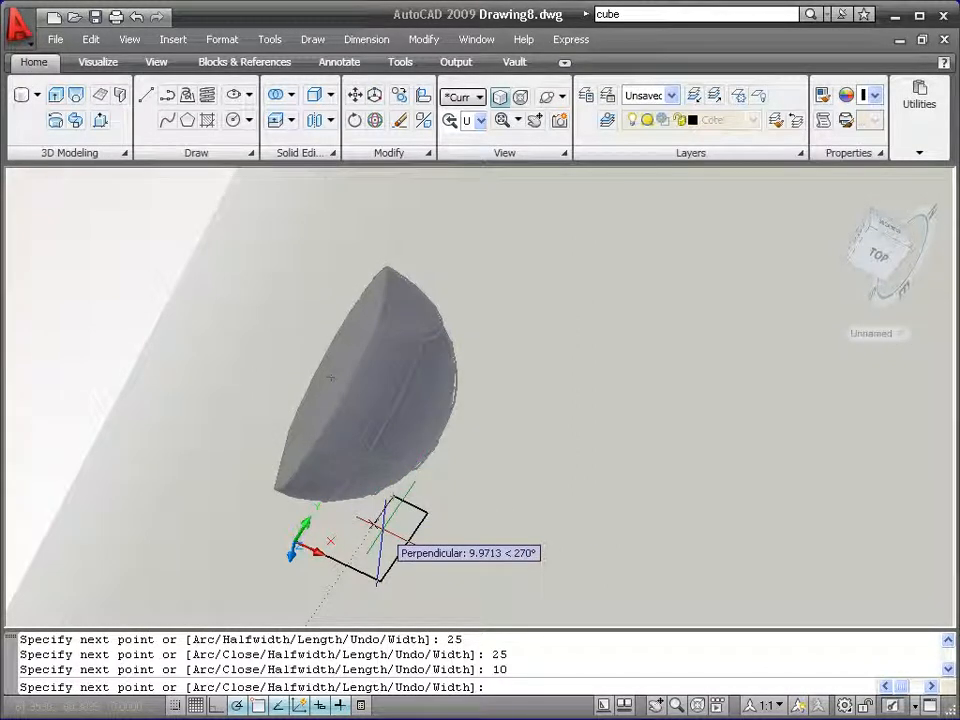
pyautogui.write('15')
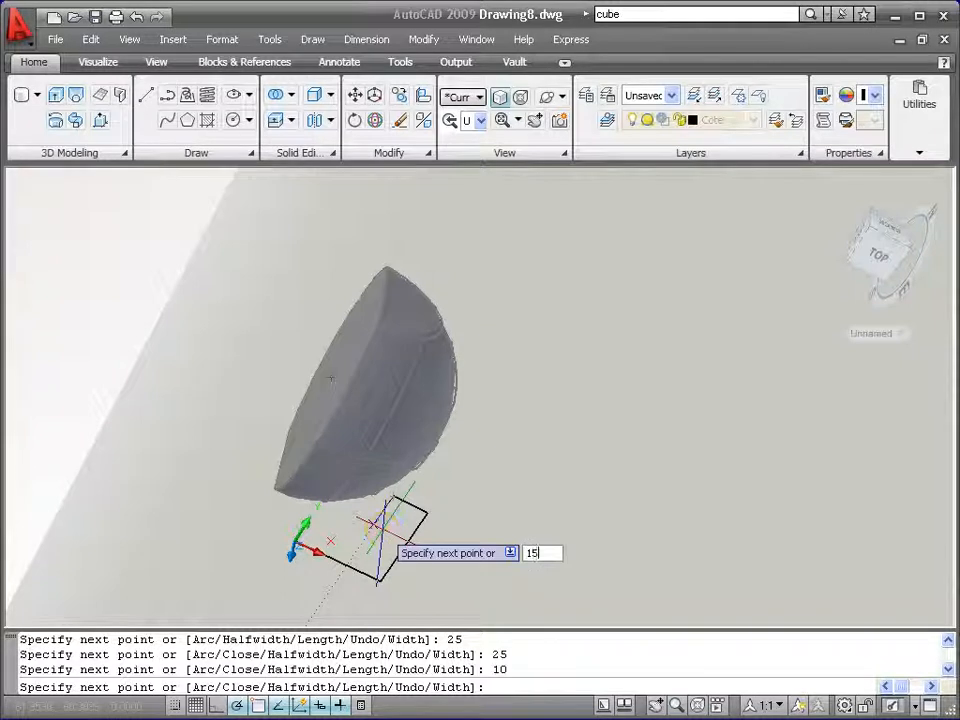
pyautogui.press('Return')
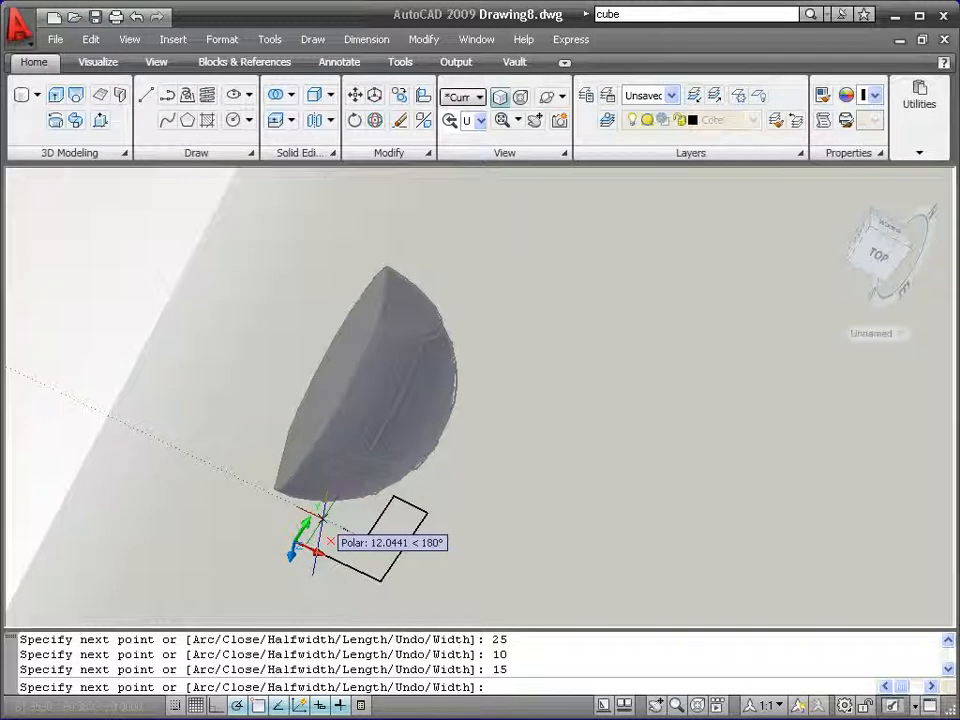
pyautogui.write('15')
pyautogui.press('Return')
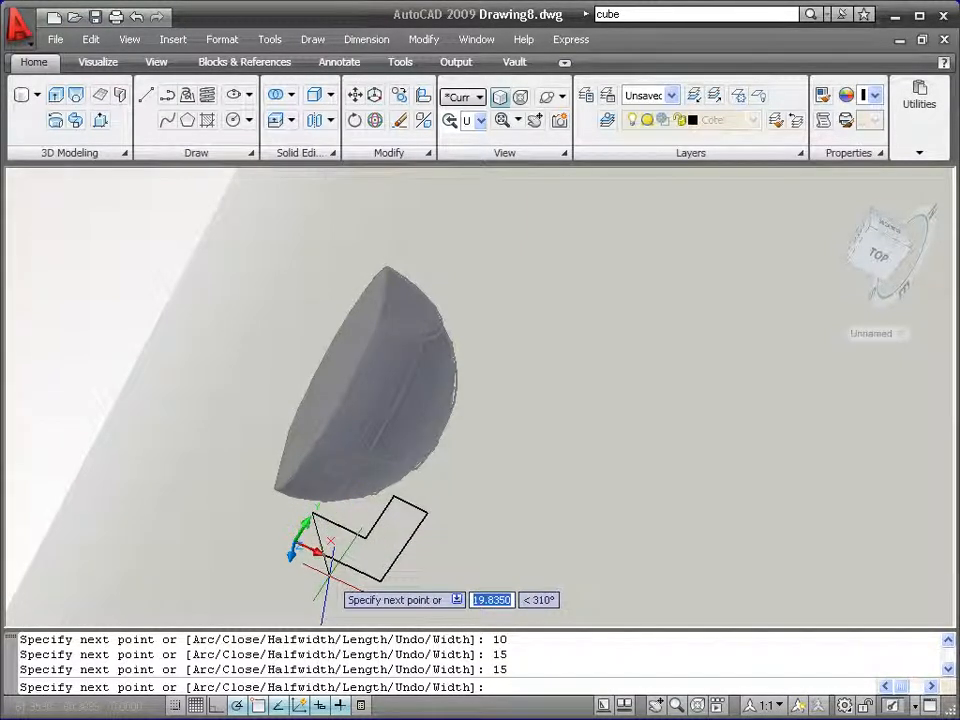
pyautogui.write('c')
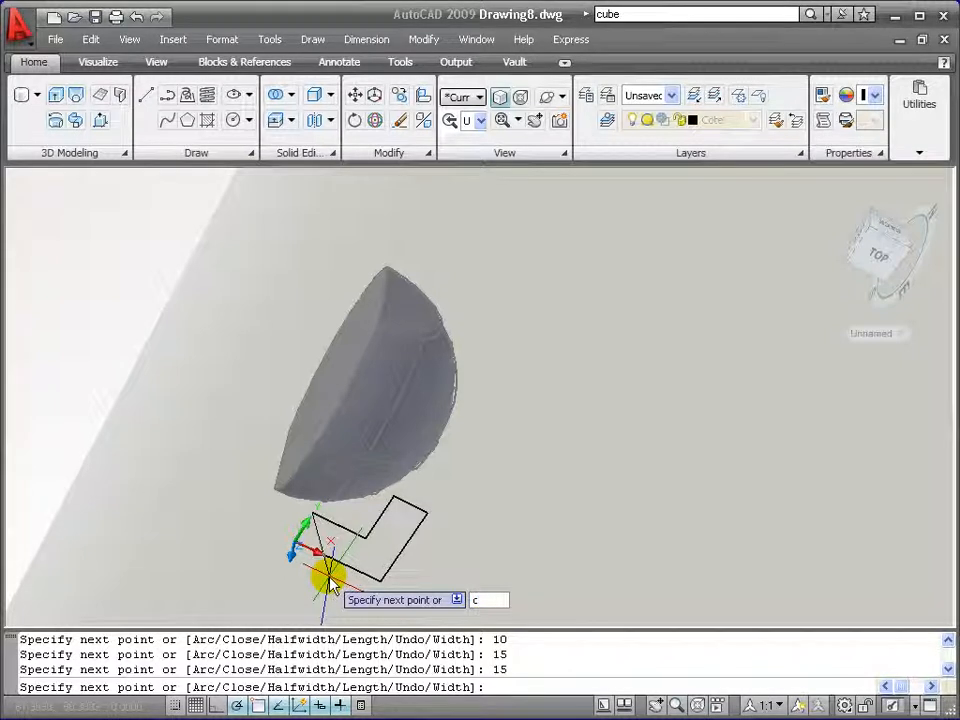
pyautogui.press('Return')
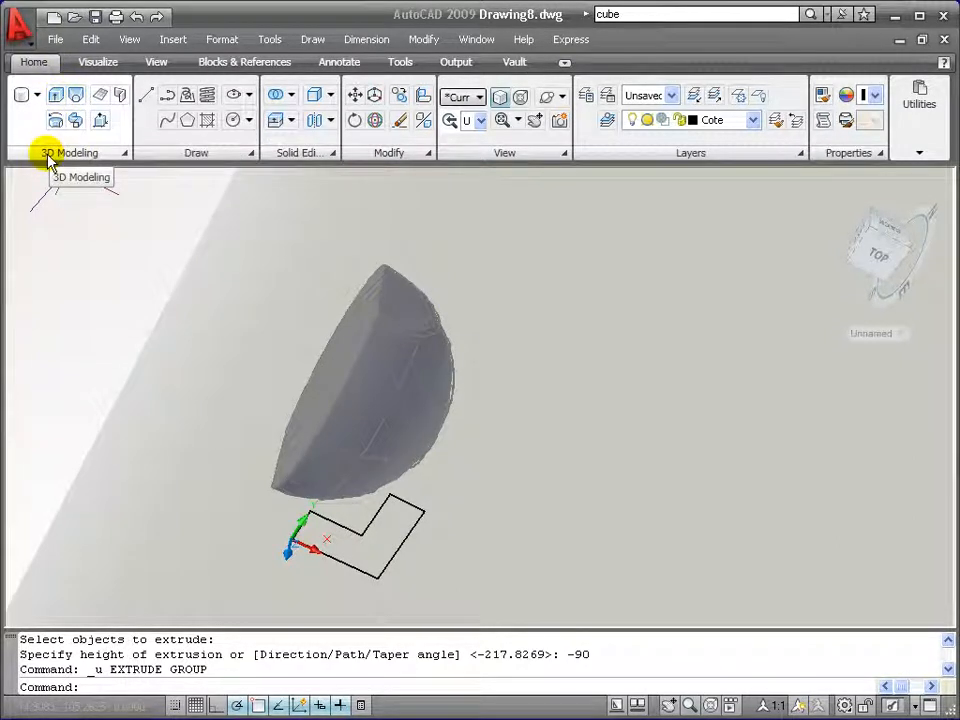
# Step: Extrude the closed L-shaped polyline to a height of -90, into the revolved half-solid
pyautogui.click(55, 97)
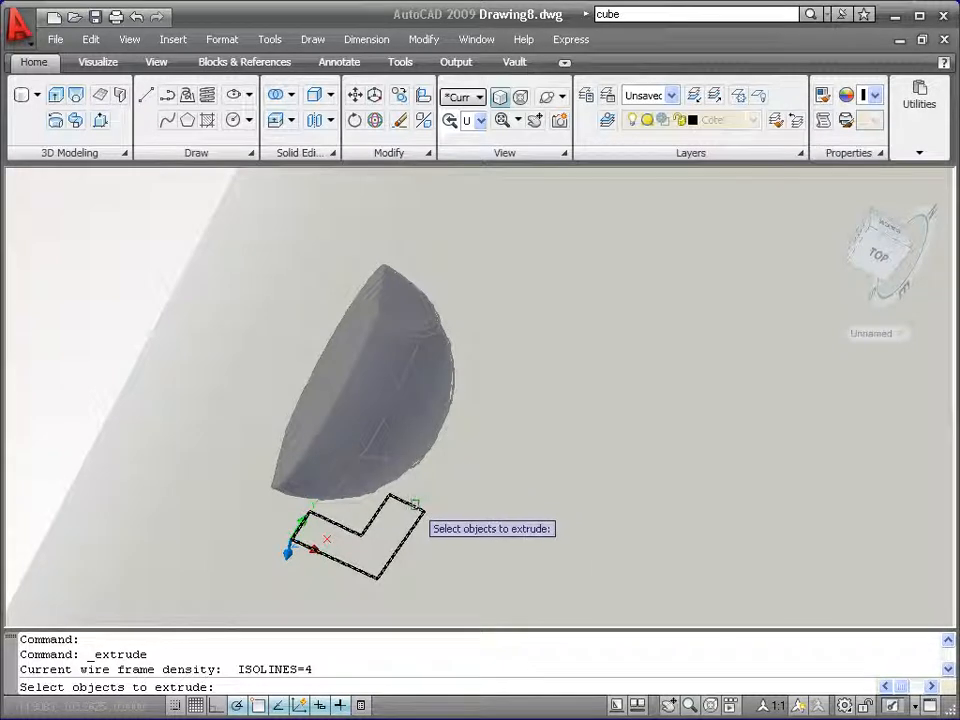
pyautogui.click(415, 504)
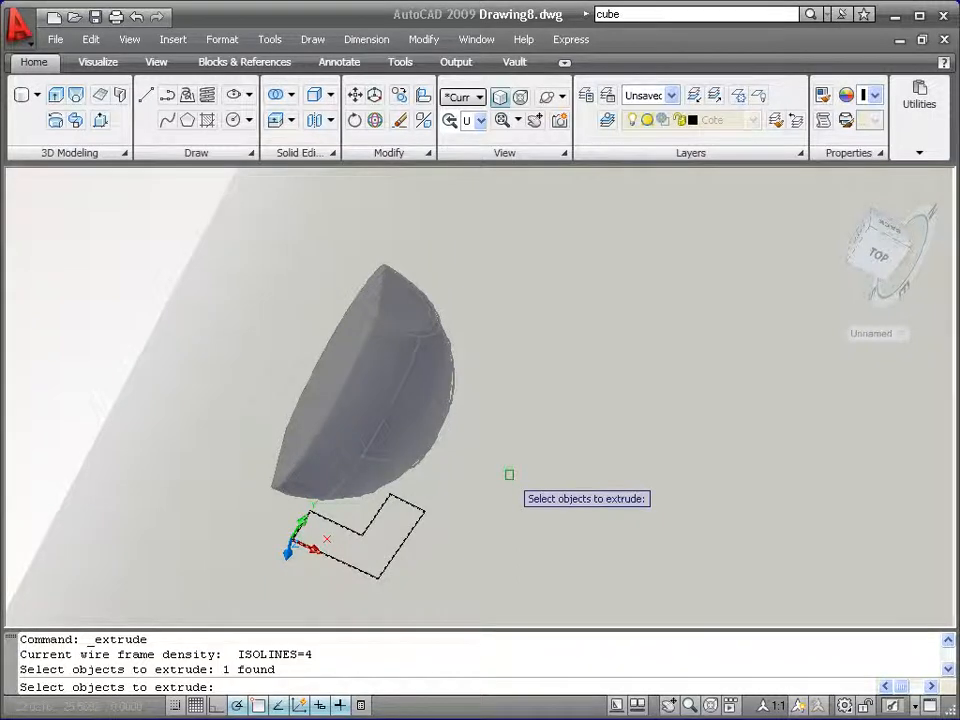
pyautogui.press('Return')
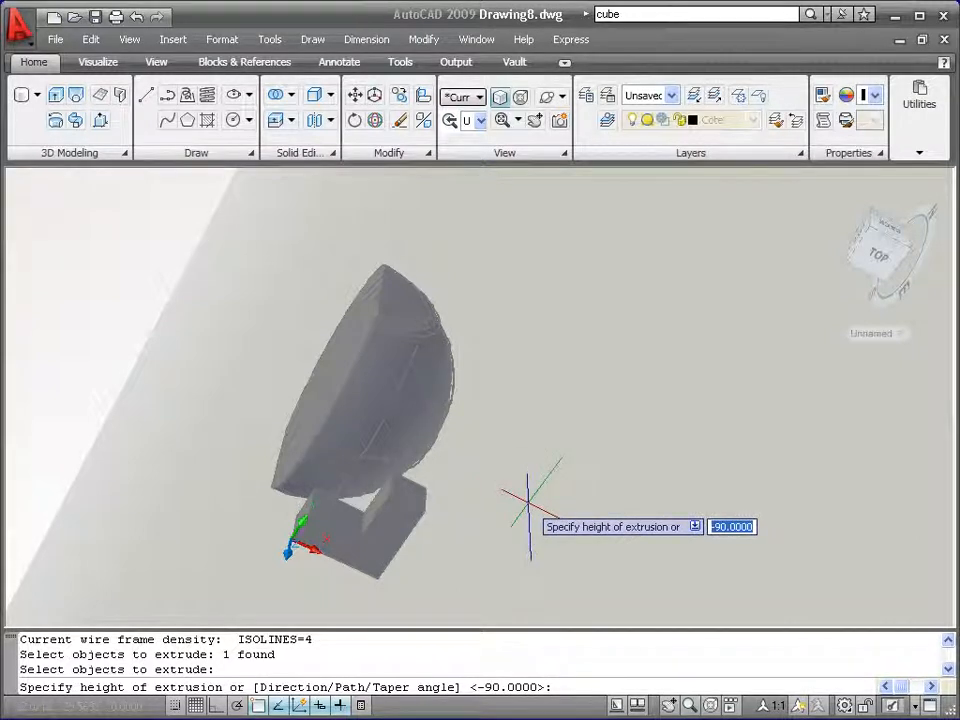
pyautogui.write('-90')
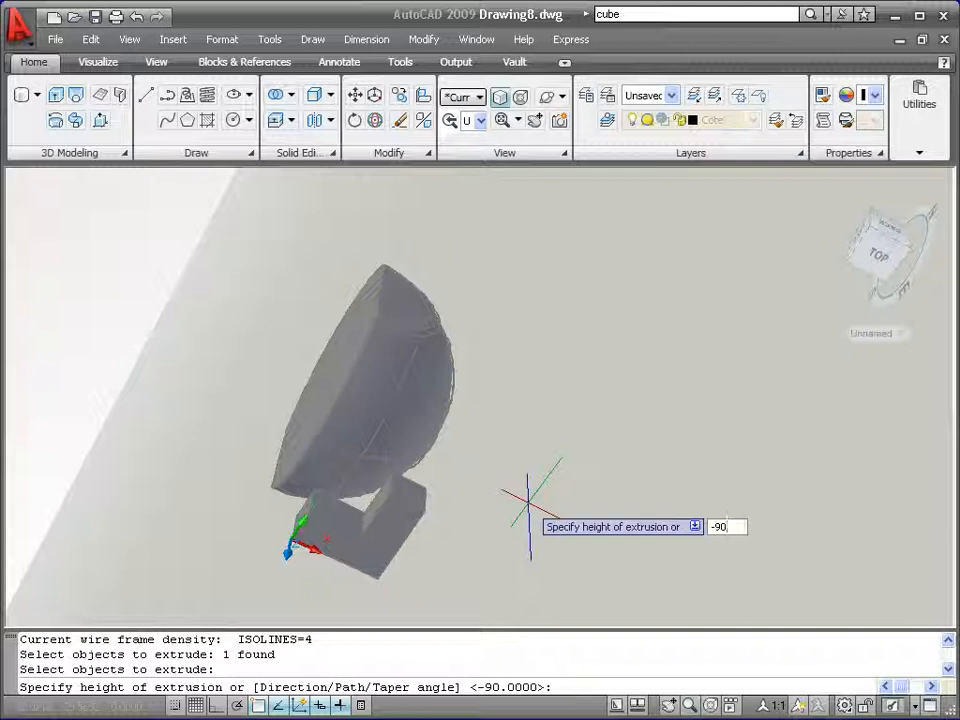
pyautogui.press('Return')
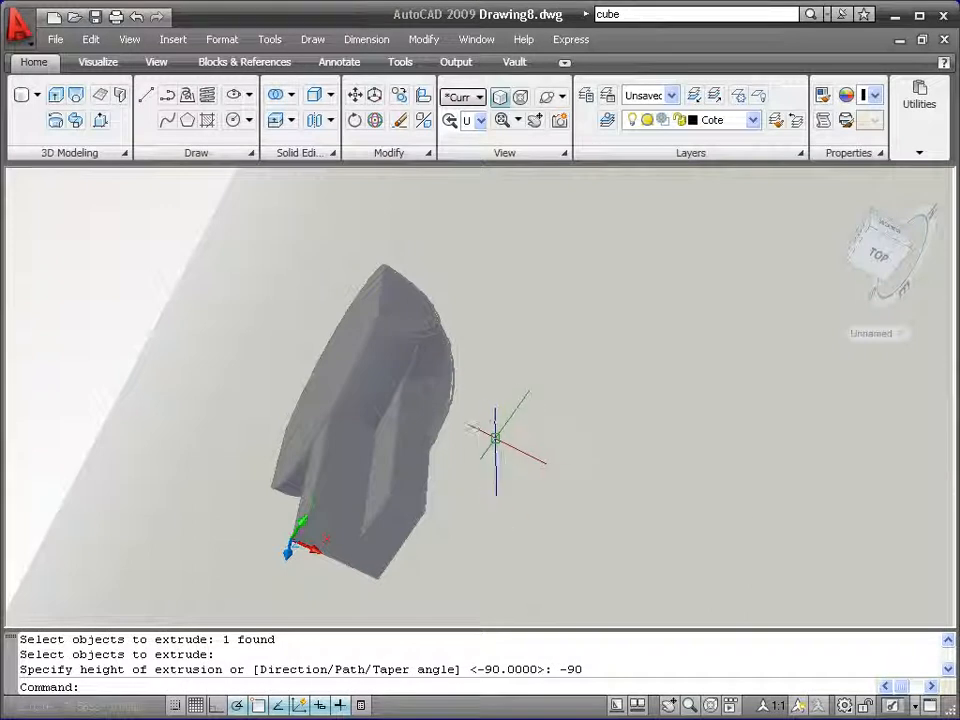
# Step: Union the extruded L-shaped bar with the revolved half-solid into a single solid
pyautogui.keyDown('shift'); pyautogui.moveTo(466, 452); pyautogui.dragTo(752, 510, button='middle'); pyautogui.keyUp('shift')
pyautogui.keyDown('shift'); pyautogui.moveTo(476, 381); pyautogui.dragTo(399, 556, button='middle'); pyautogui.keyUp('shift')
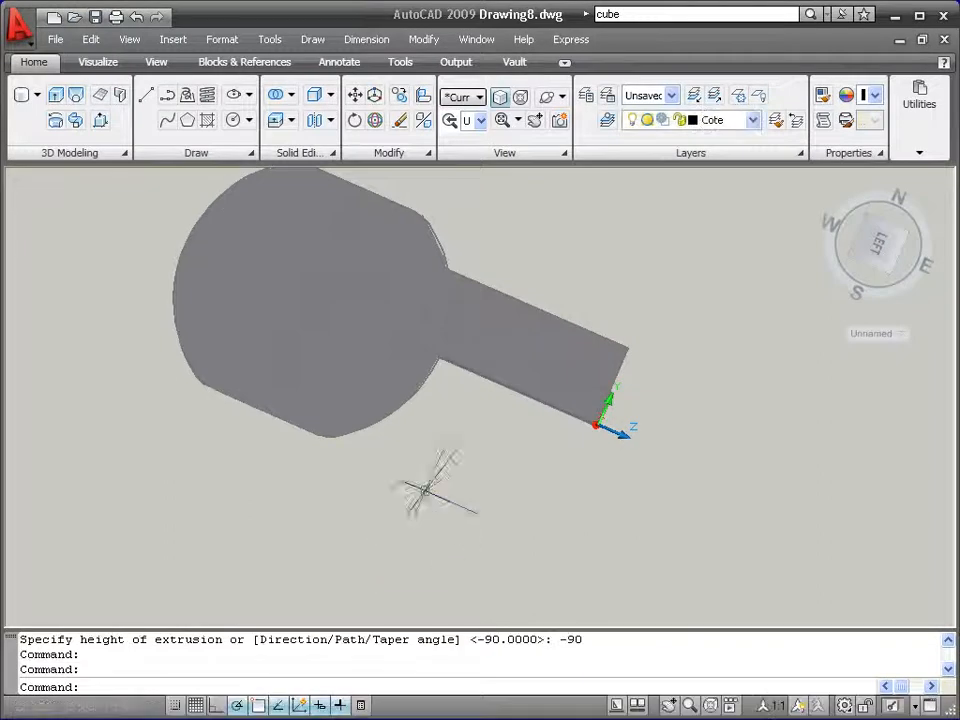
pyautogui.middleClick(426, 446)
pyautogui.middleClick(426, 446)
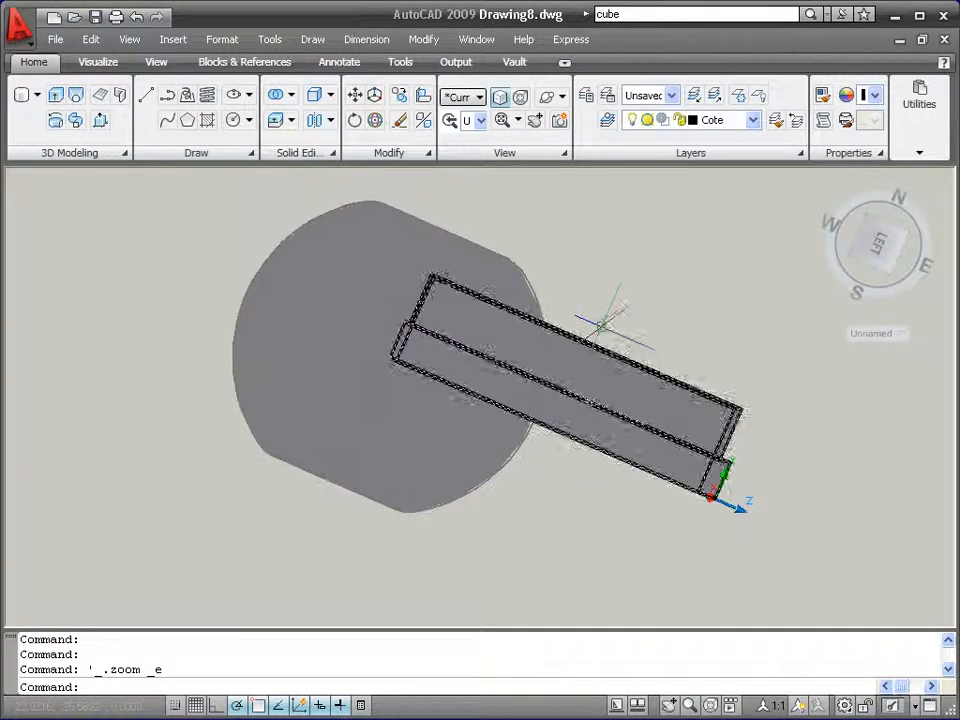
pyautogui.moveTo(598, 296)
pyautogui.keyDown('shift'); pyautogui.mouseDown(button='middle')
pyautogui.moveTo(574, 315)
pyautogui.moveTo(558, 254)
pyautogui.moveTo(585, 214)
pyautogui.moveTo(594, 214)
pyautogui.moveTo(612, 274)
pyautogui.moveTo(602, 294)
pyautogui.moveTo(583, 300)
pyautogui.mouseUp(button='middle'); pyautogui.keyUp('shift')
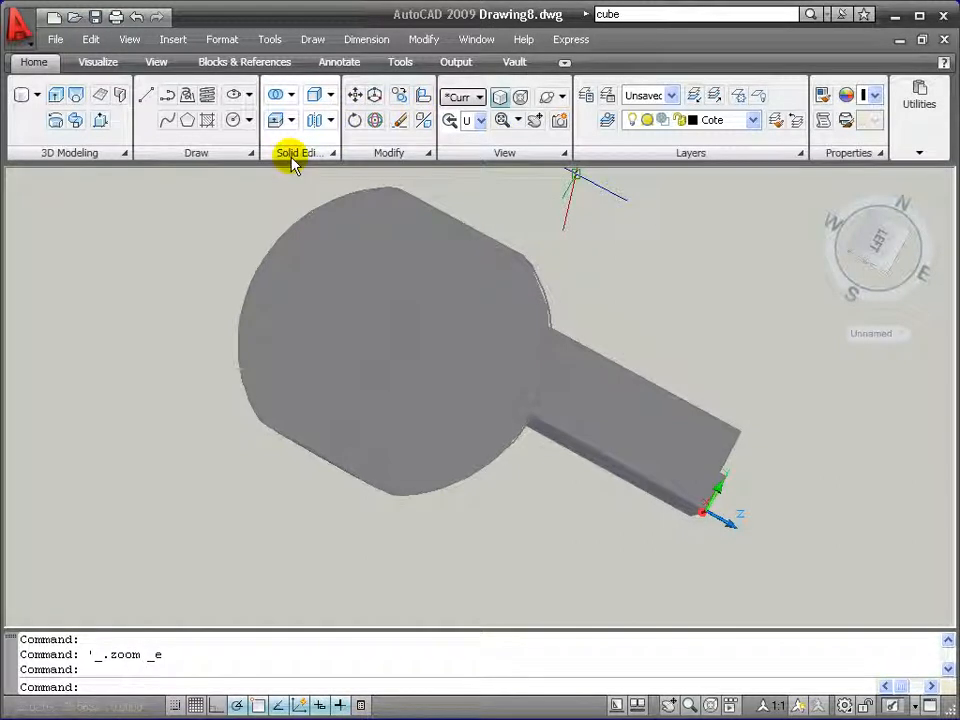
pyautogui.click(293, 97)
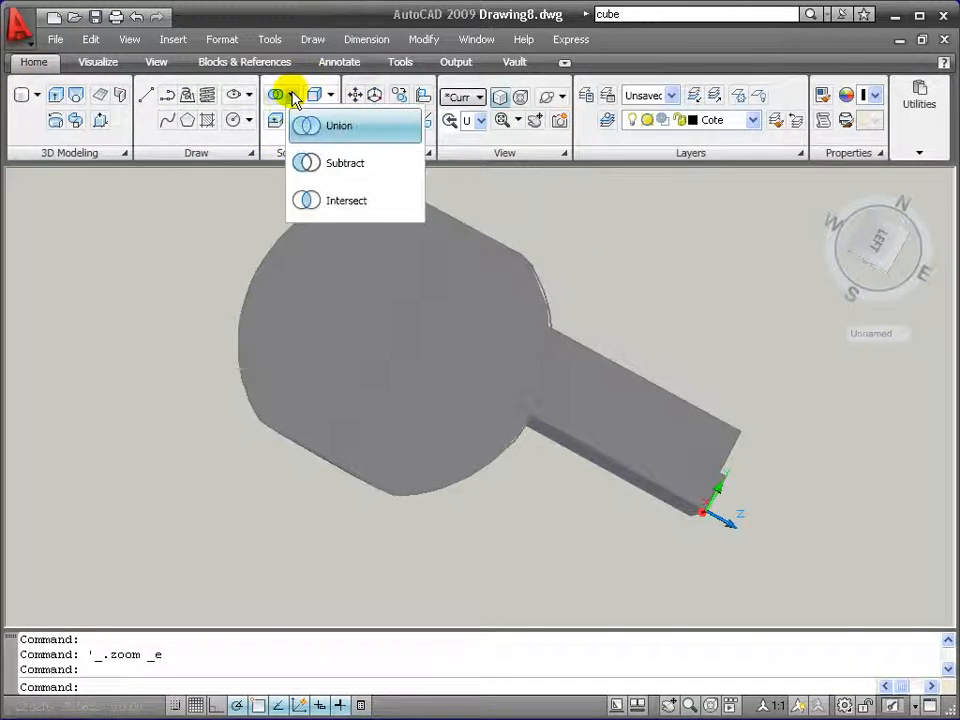
pyautogui.click(335, 127)
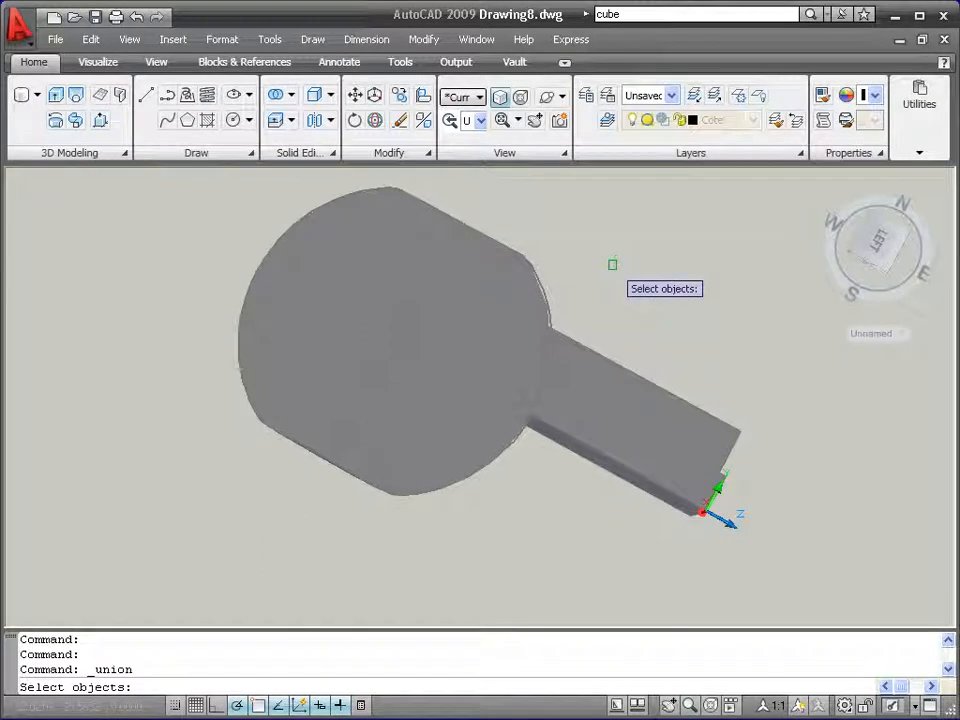
pyautogui.click(597, 352)
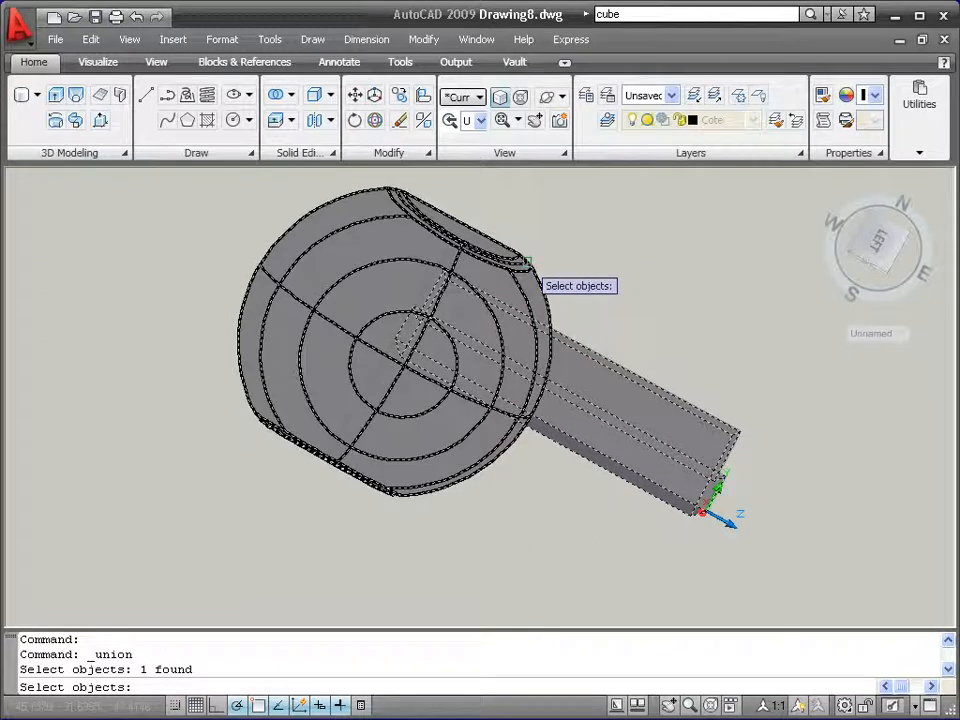
pyautogui.click(527, 262)
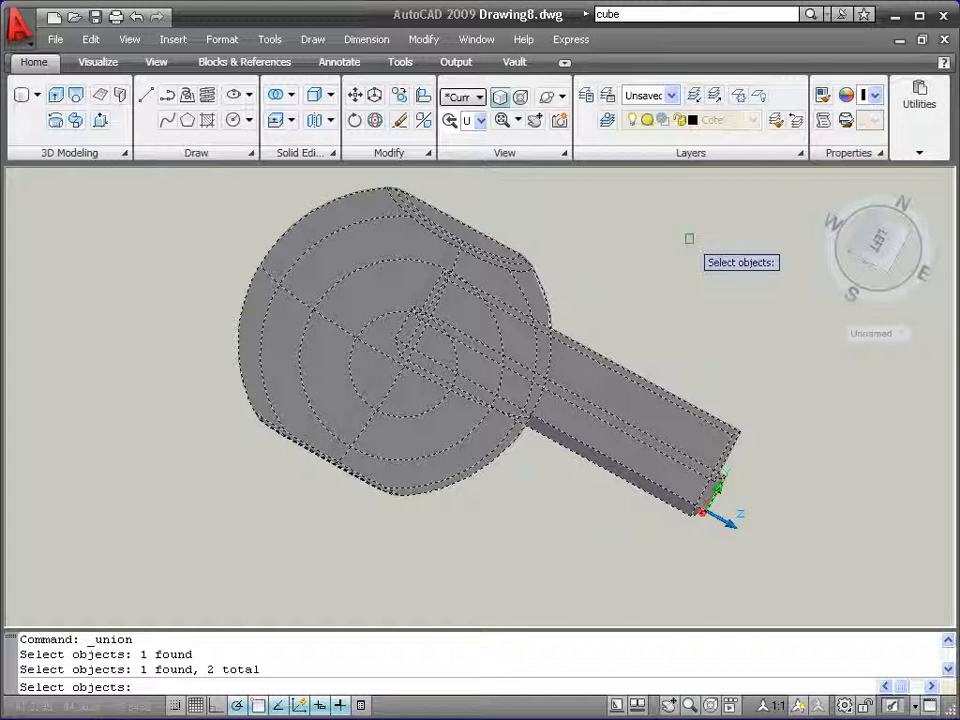
pyautogui.press('Return')
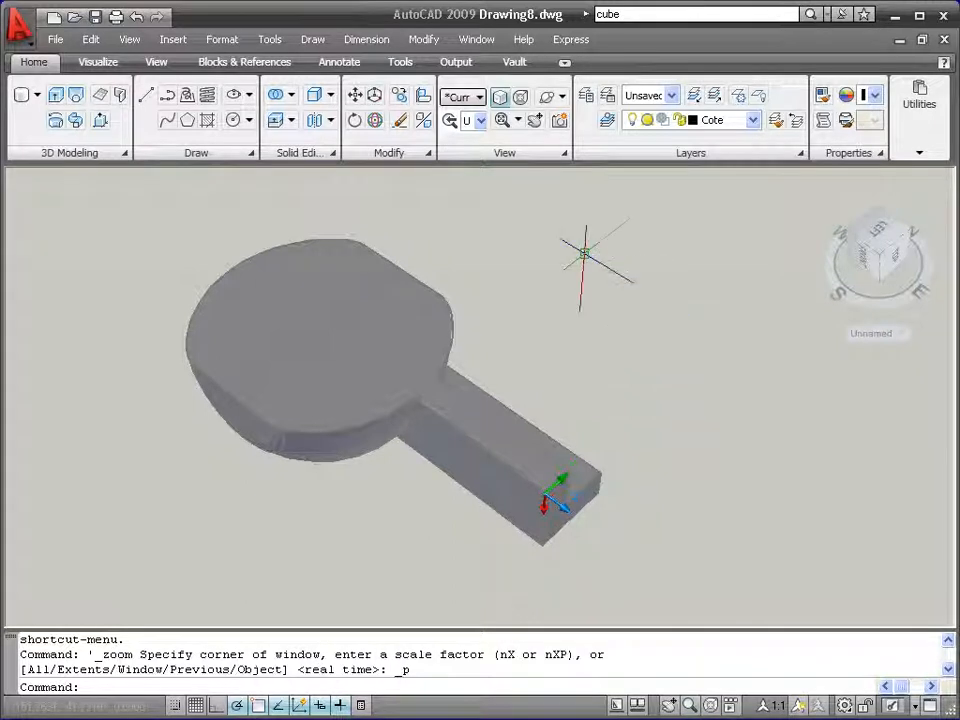
# Step: Define a three-point UCS on the head's flat upper face, with its origin at the straight edge's midpoint and Y along that edge
pyautogui.click(546, 100)
pyautogui.moveTo(437, 259); pyautogui.dragTo(363, 240)
pyautogui.rightClick(363, 240)
pyautogui.click(366, 243)
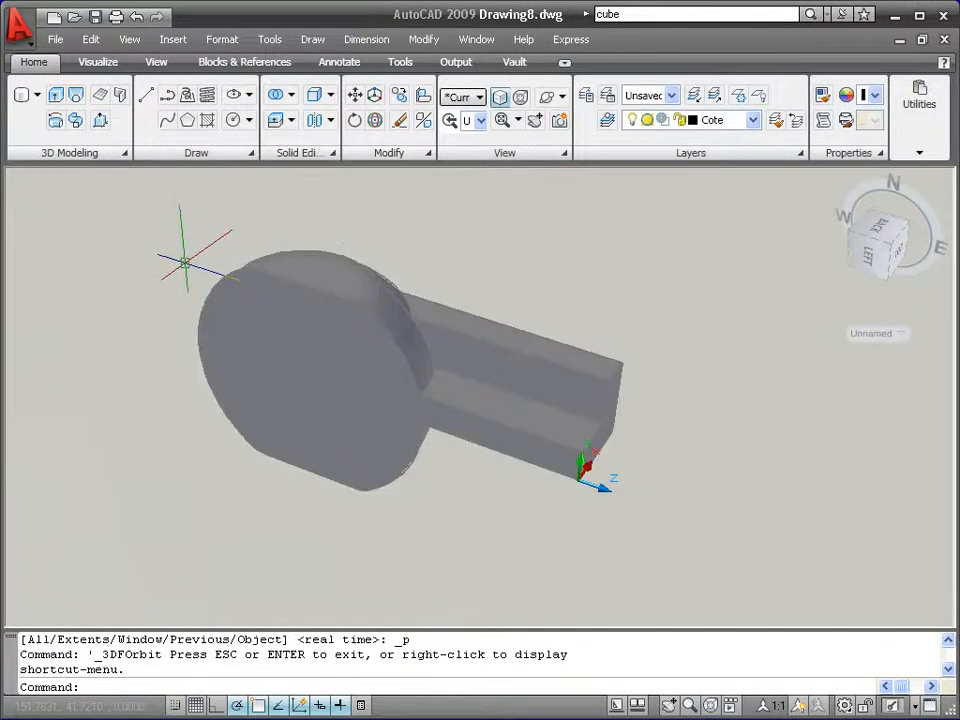
pyautogui.scroll(1, 163, 247)
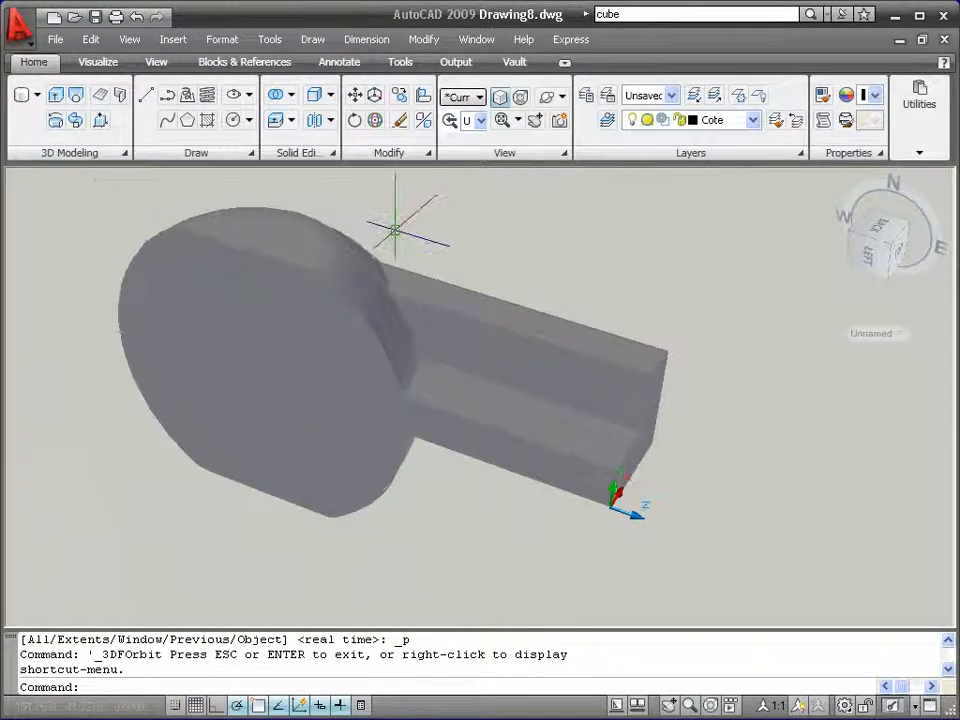
pyautogui.keyDown('shift'); pyautogui.moveTo(411, 229); pyautogui.dragTo(467, 248, button='middle'); pyautogui.keyUp('shift')
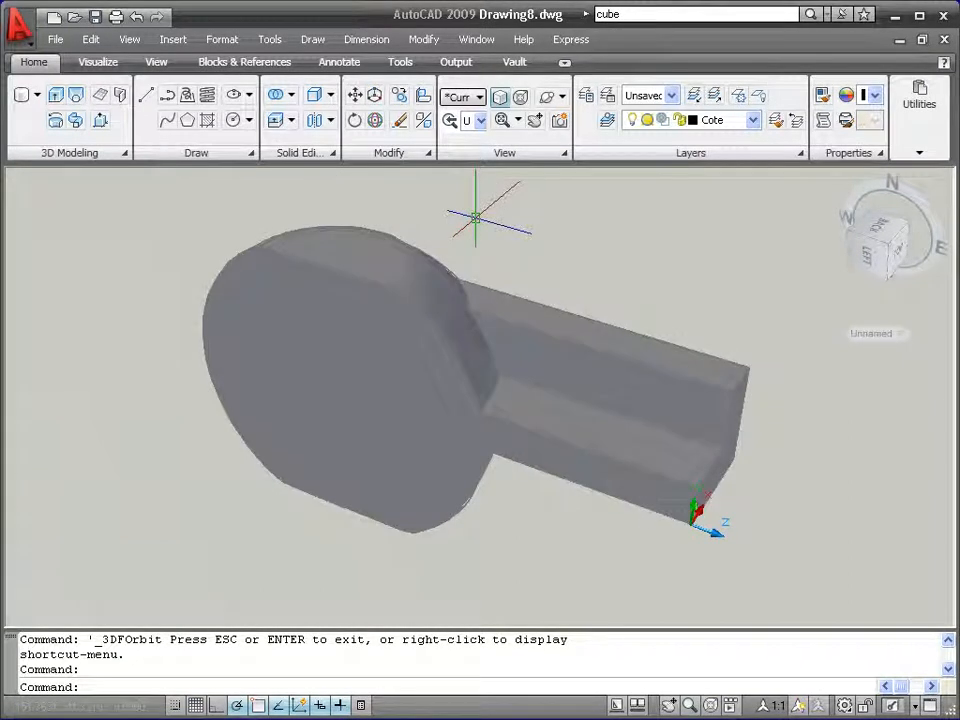
pyautogui.click(150, 70)
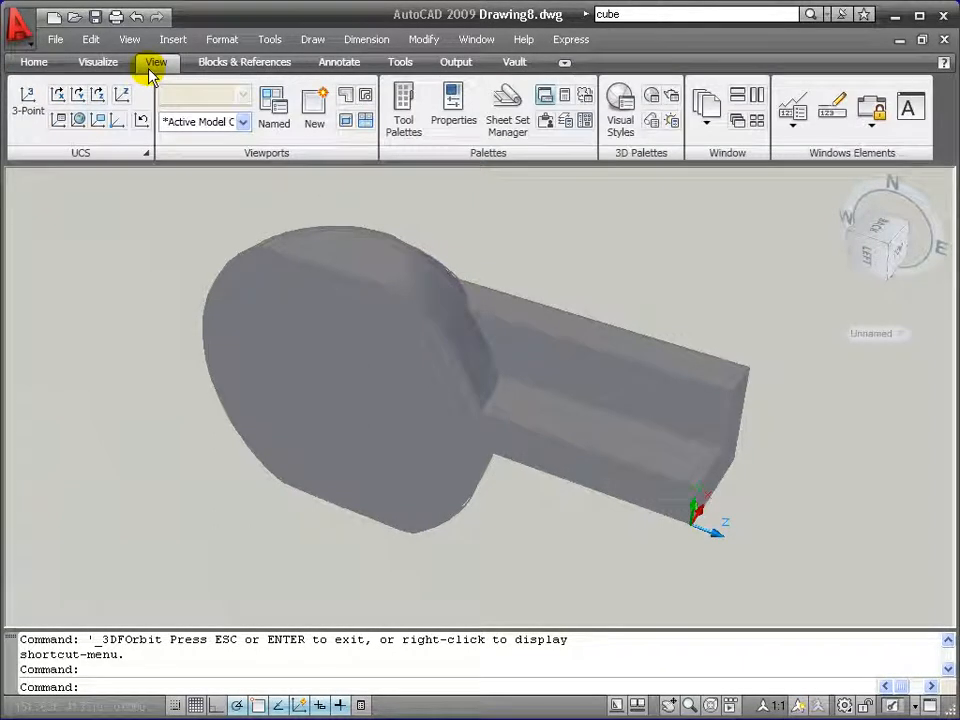
pyautogui.click(27, 103)
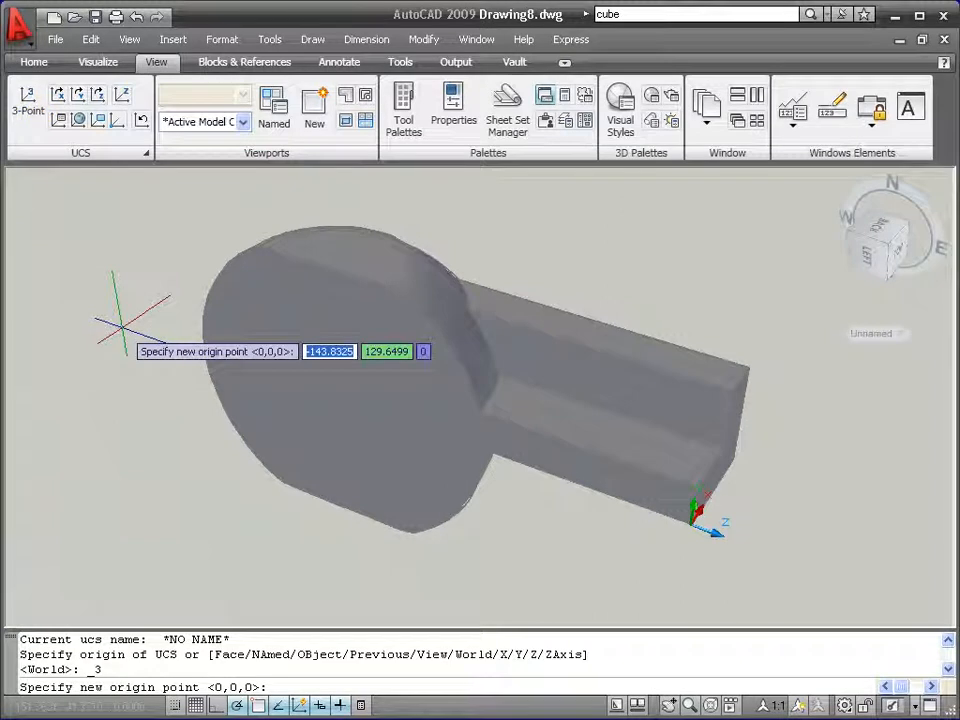
pyautogui.click(328, 270)
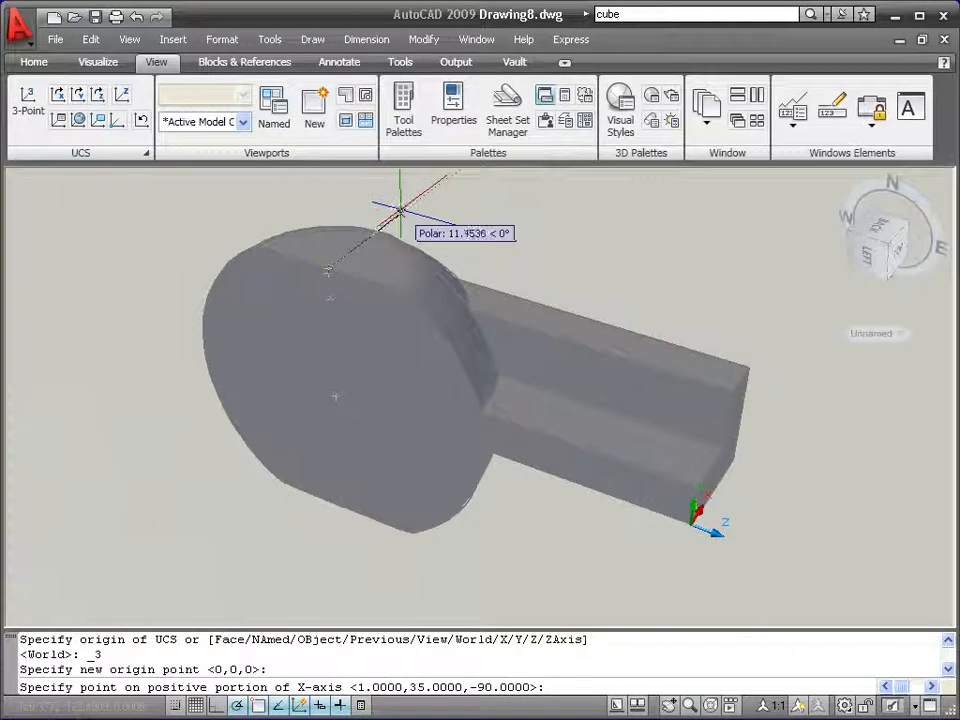
pyautogui.click(370, 237)
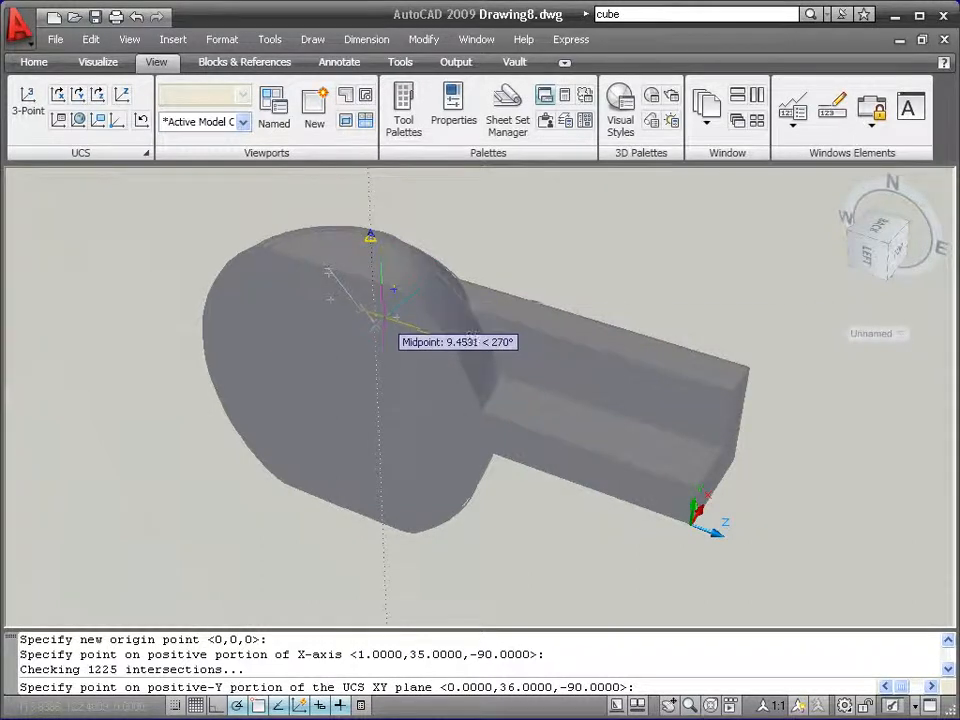
pyautogui.click(392, 289)
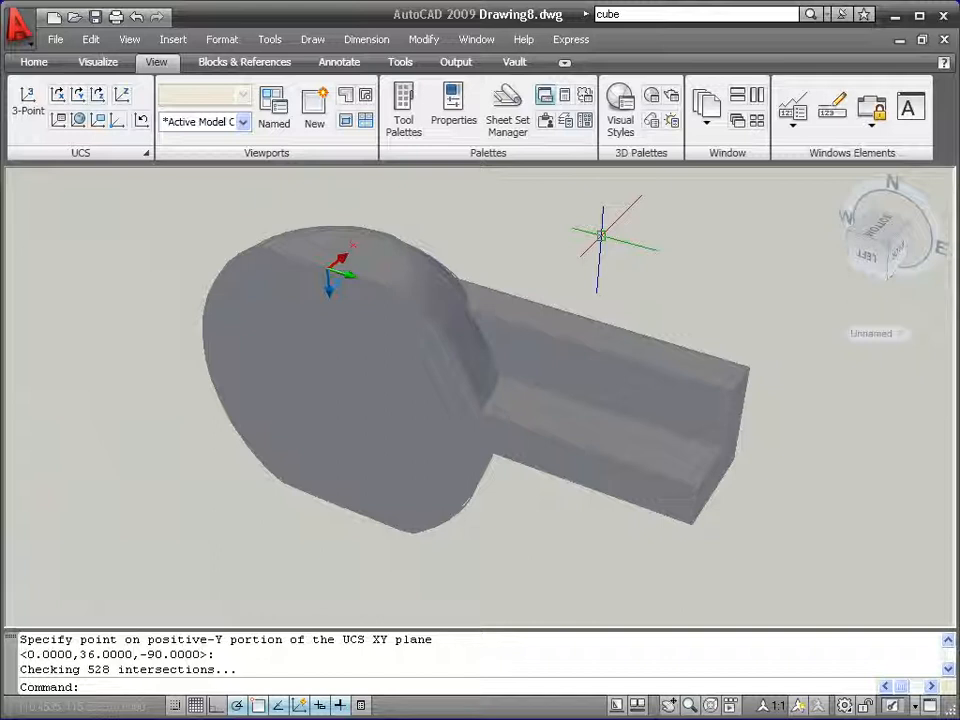
# Step: Move the UCS origin to 0,0,-1, keeping the current axis orientation
pyautogui.click(117, 123)
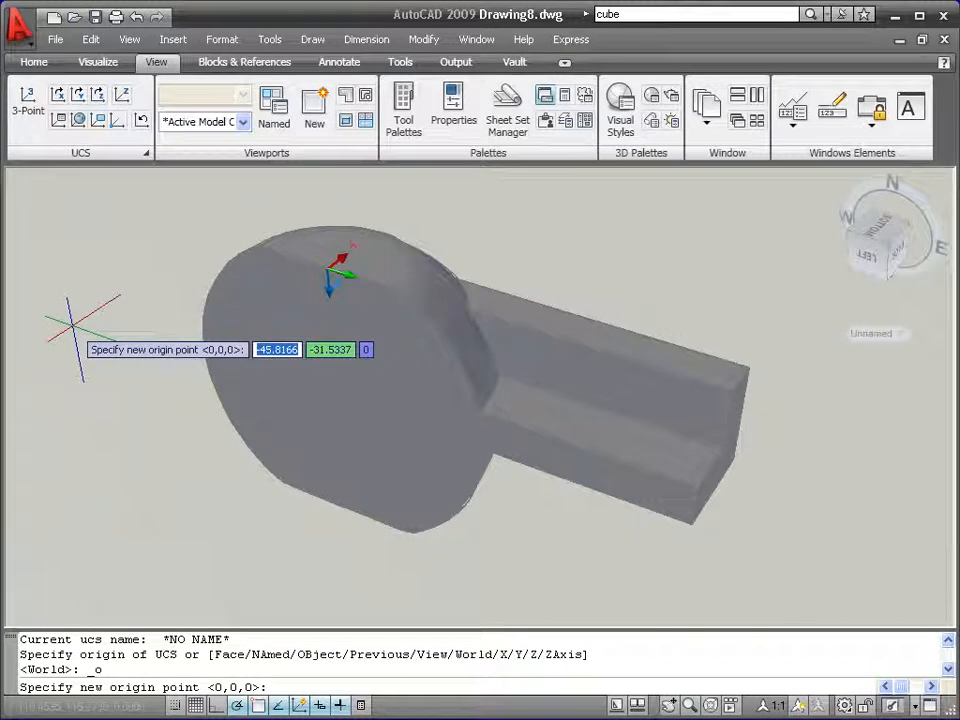
pyautogui.write('0')
pyautogui.press('Tab')
pyautogui.write('0')
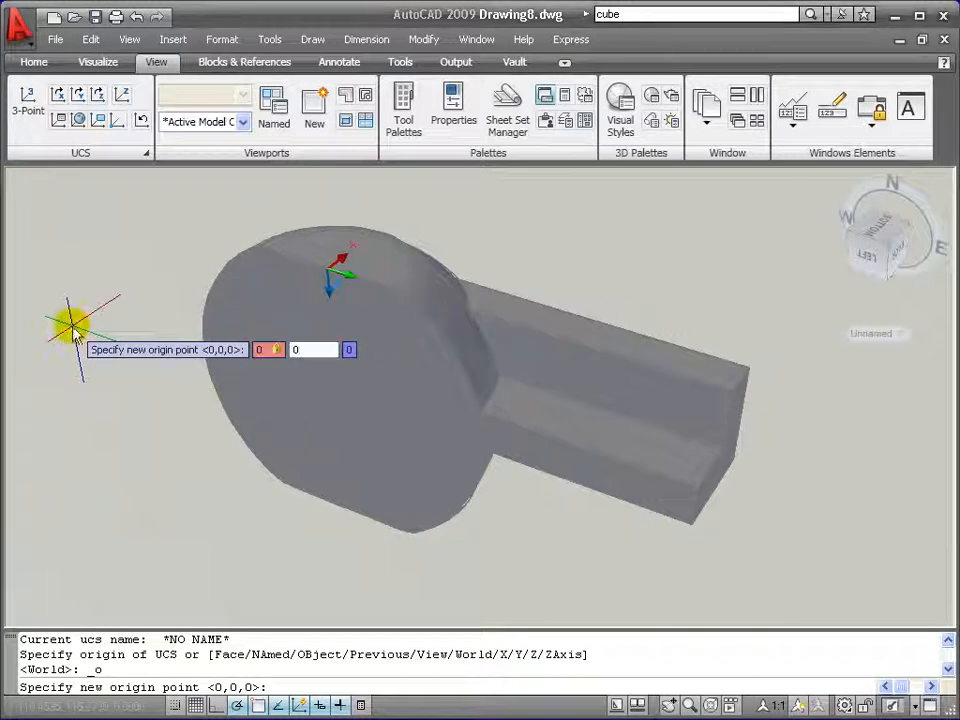
pyautogui.press('Tab')
pyautogui.write('-1')
pyautogui.press('Return')
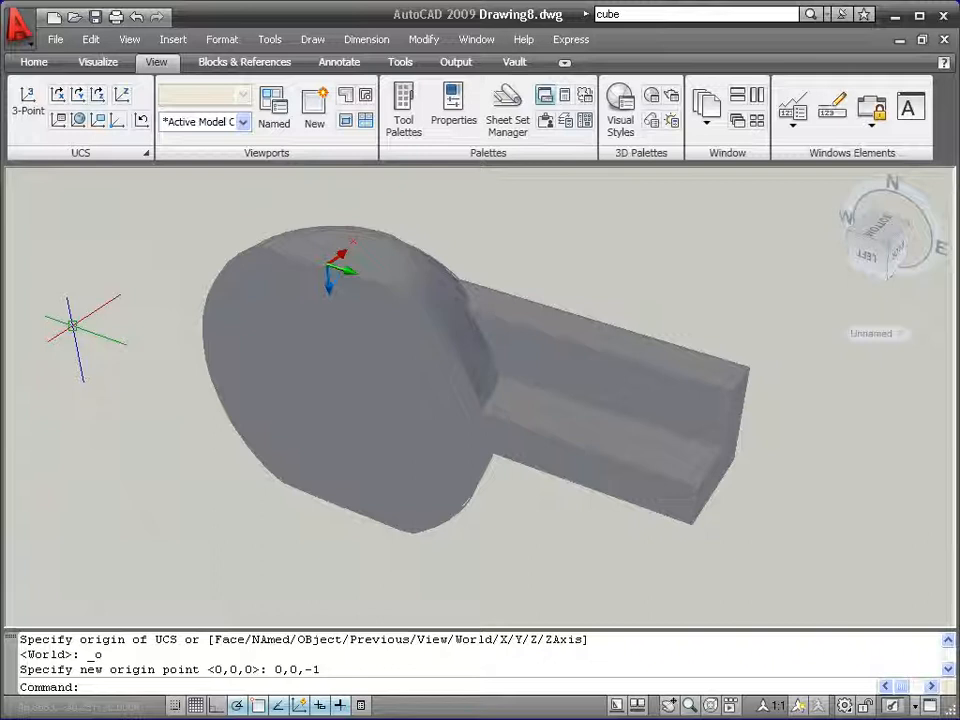
# Step: Draw a circle of radius 15 centred at 0,0 on the new UCS plane above the head
pyautogui.click(34, 63)
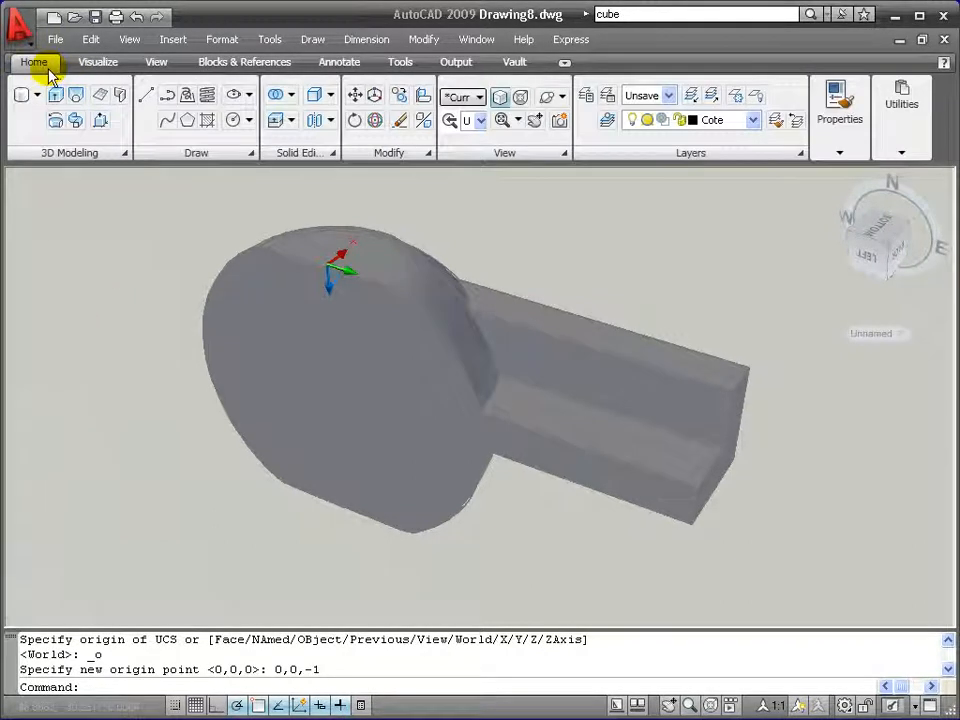
pyautogui.click(234, 121)
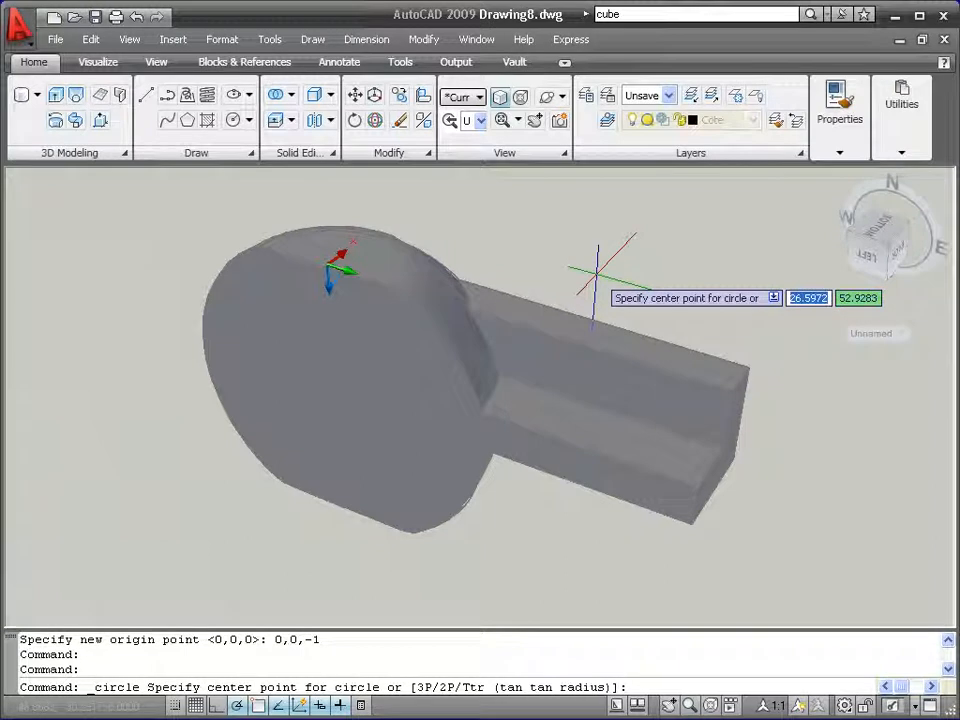
pyautogui.write('0,0')
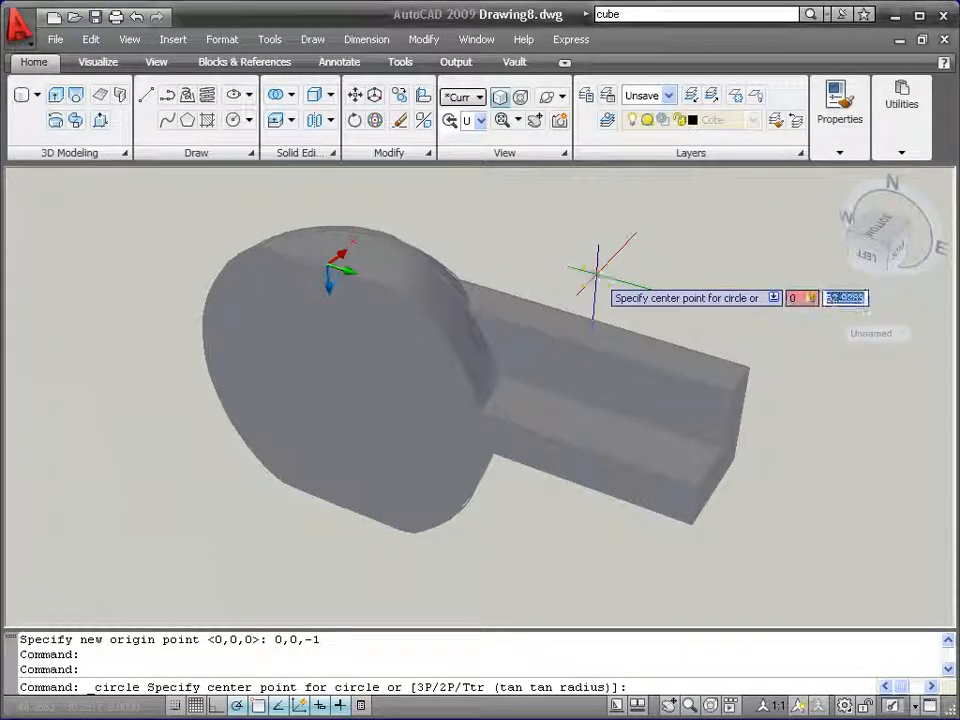
pyautogui.press('Return')
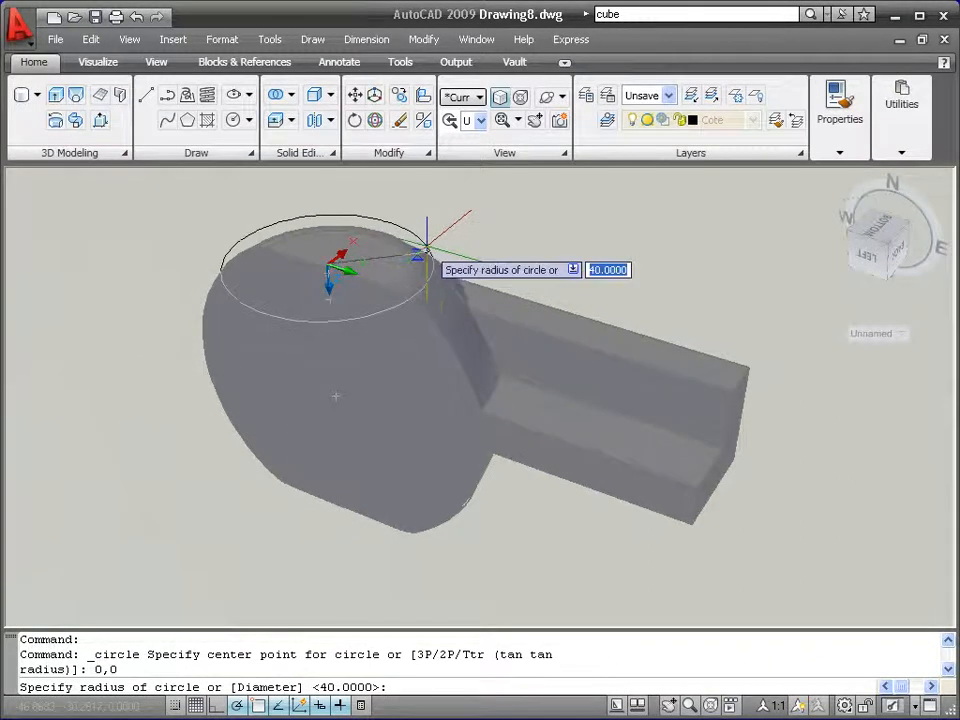
pyautogui.write('15')
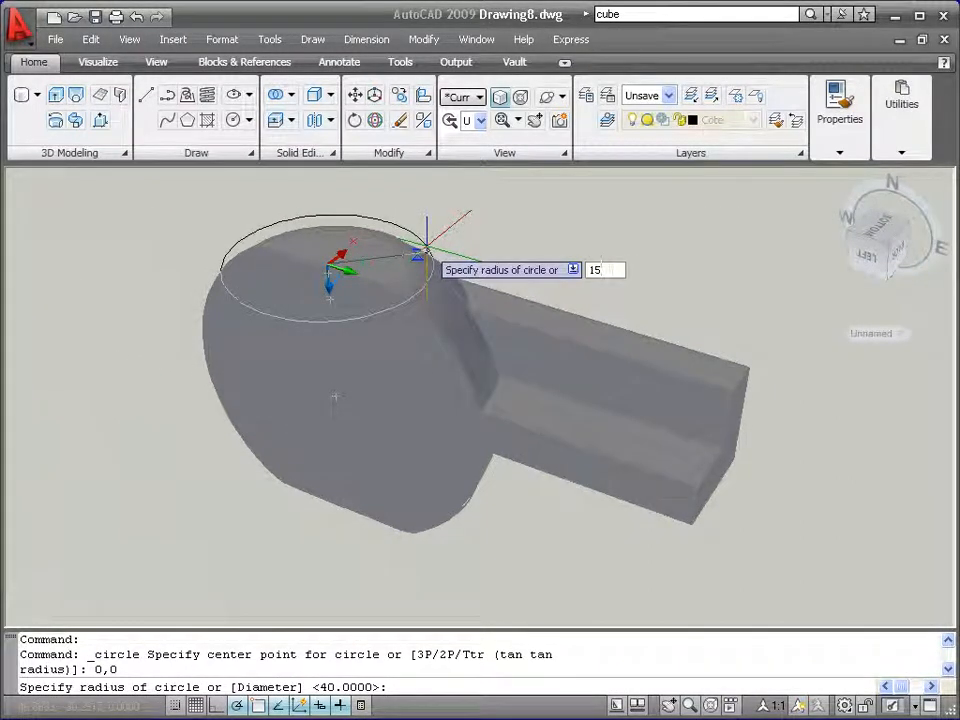
pyautogui.press('Return')
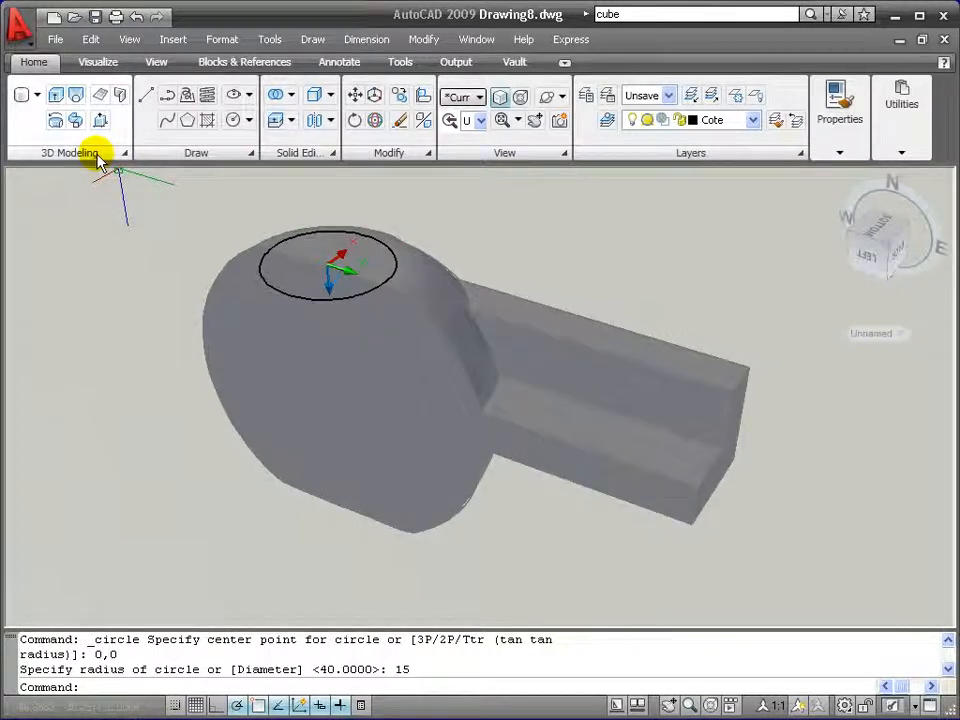
# Step: Extrude the radius 15 circle to a height of 72 through the head, and save the drawing
pyautogui.click(55, 97)
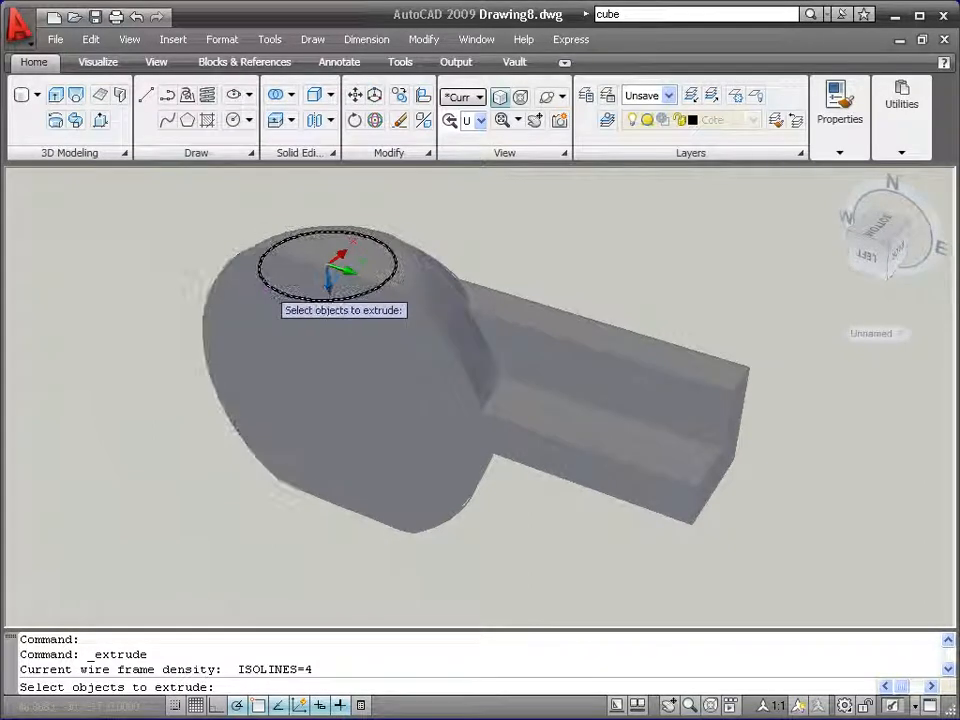
pyautogui.click(265, 288)
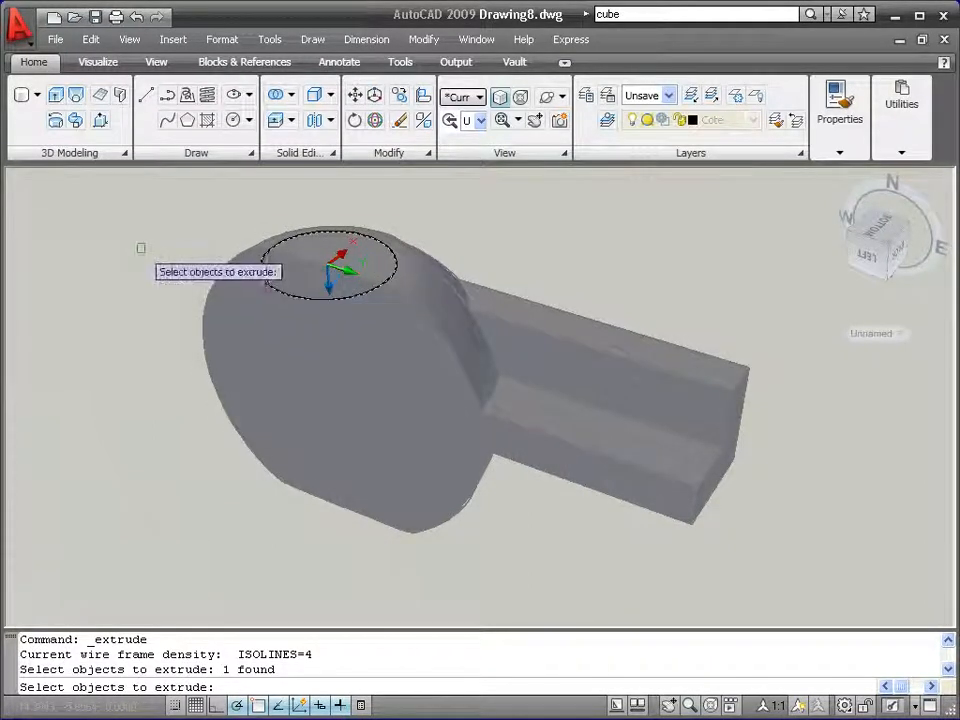
pyautogui.press('Return')
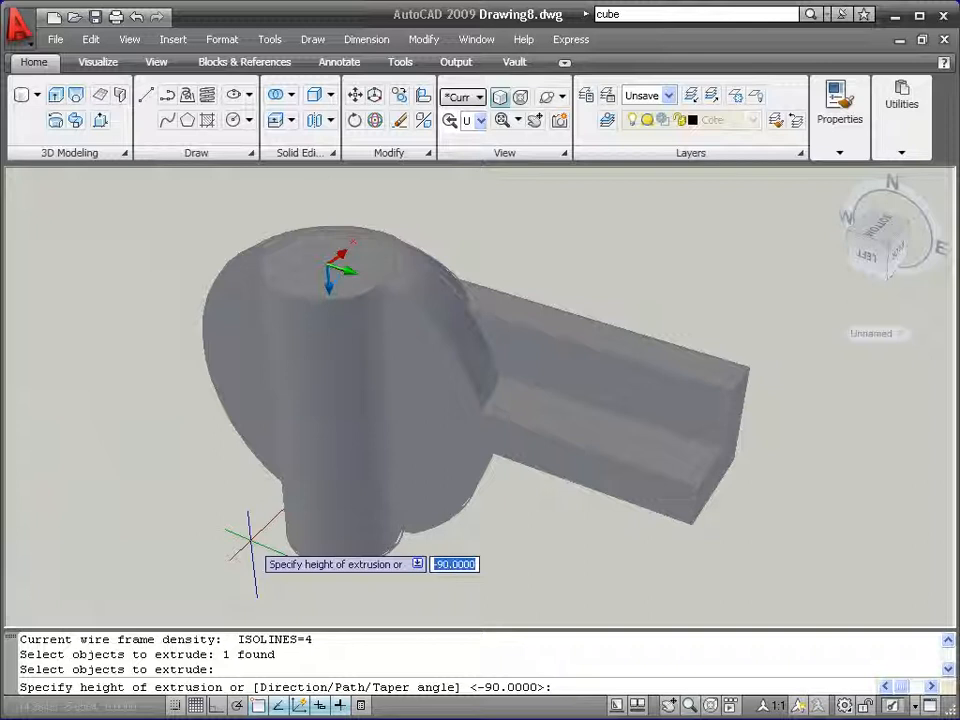
pyautogui.write('72')
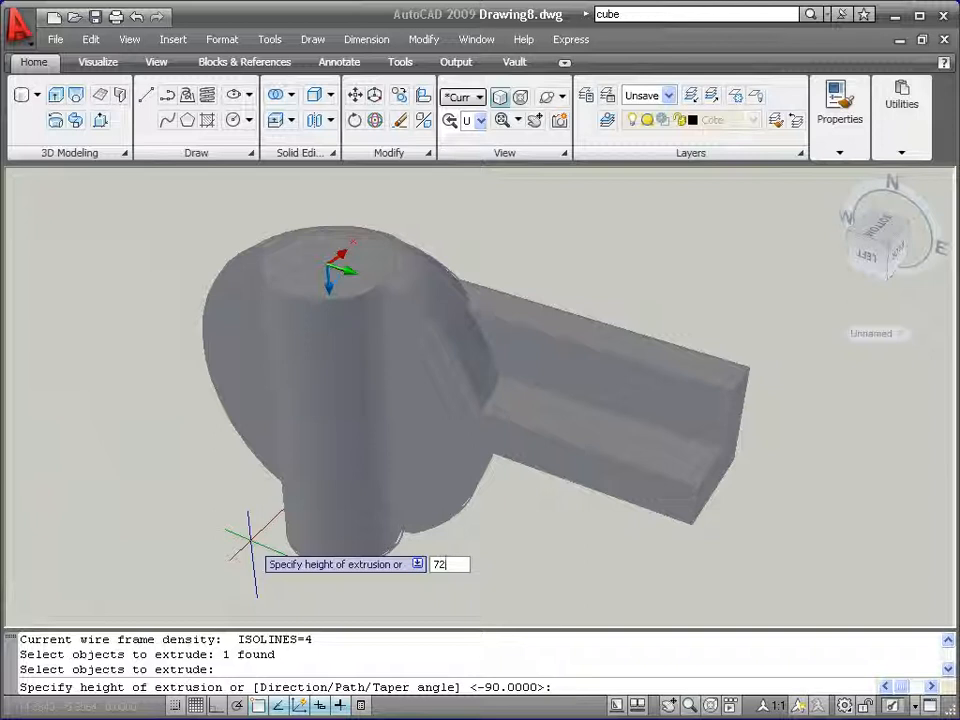
pyautogui.press('Return')
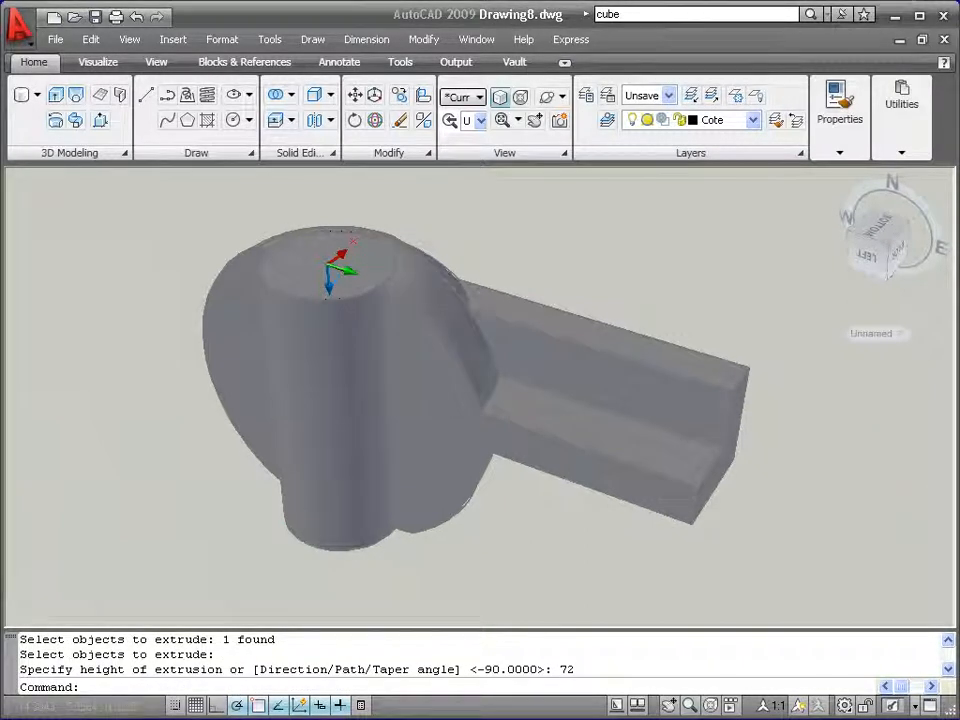
pyautogui.hotkey('ctrl', 's')
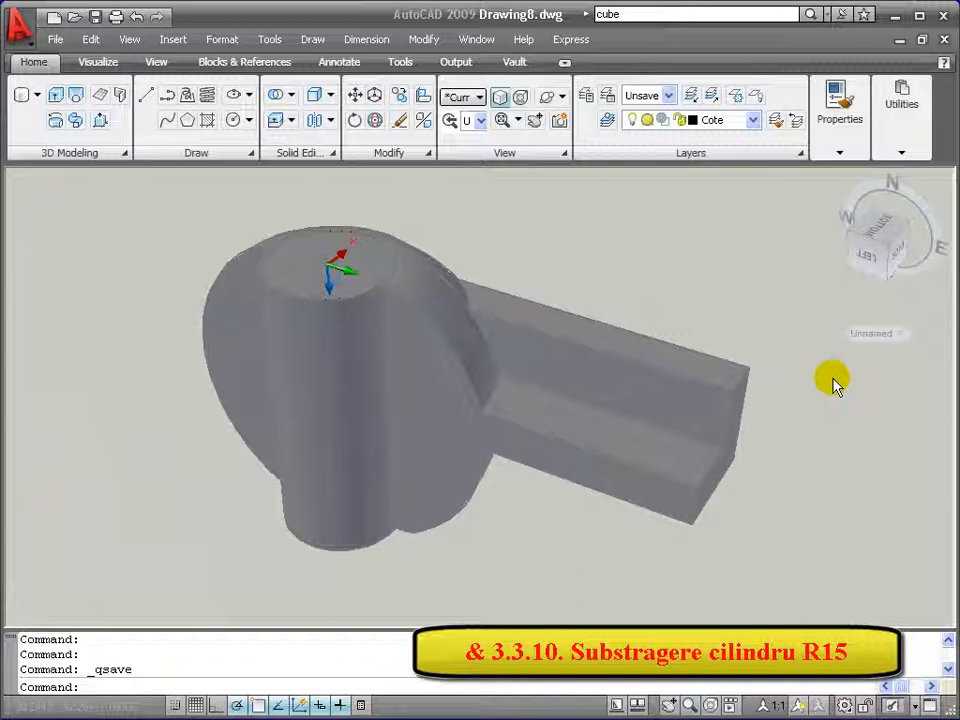
# Step: Subtract the extruded cylinder from the joined head-and-bar solid
pyautogui.click(291, 96)
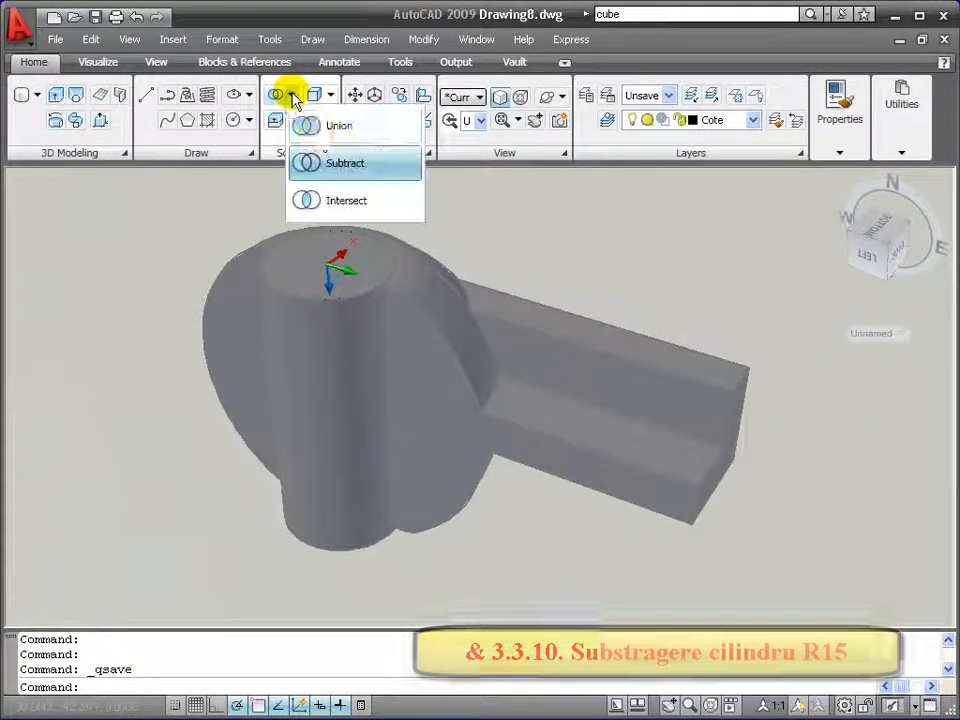
pyautogui.click(330, 168)
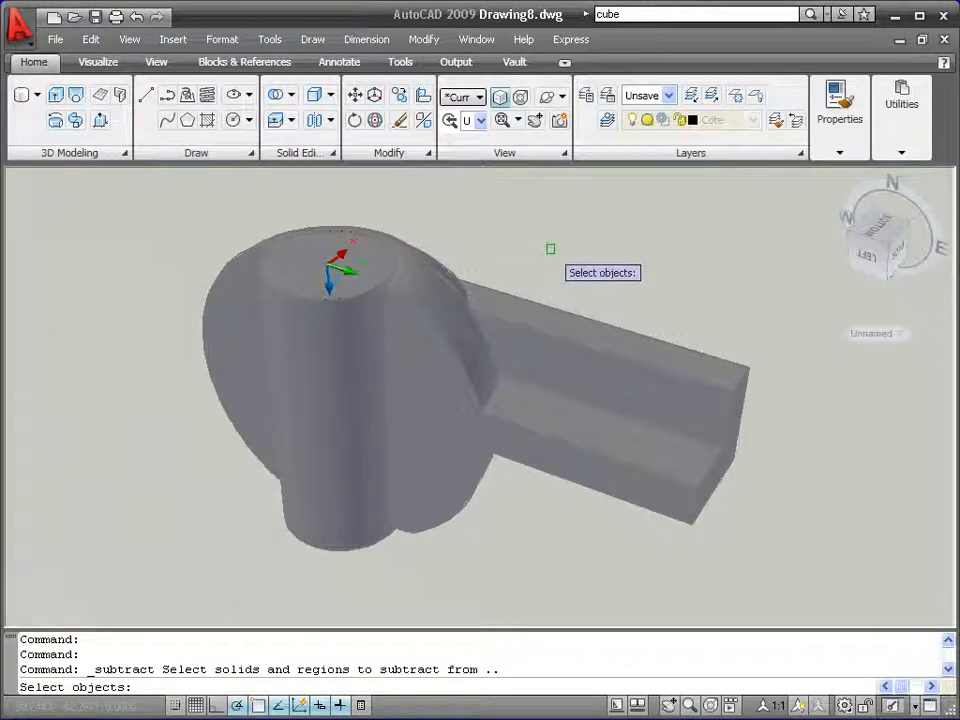
pyautogui.click(554, 287)
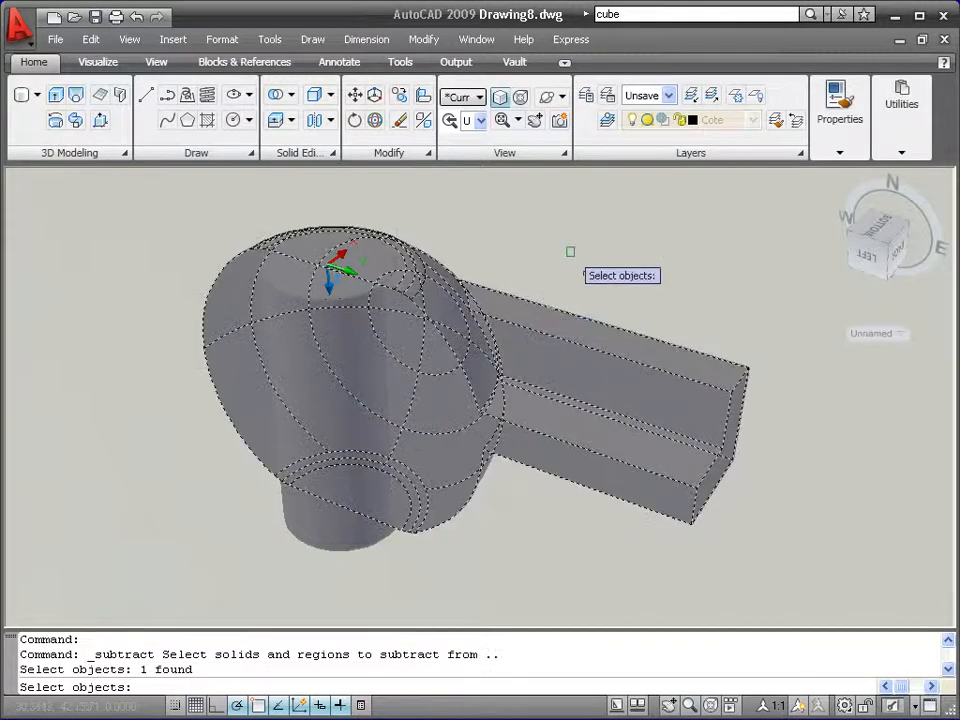
pyautogui.press('Return')
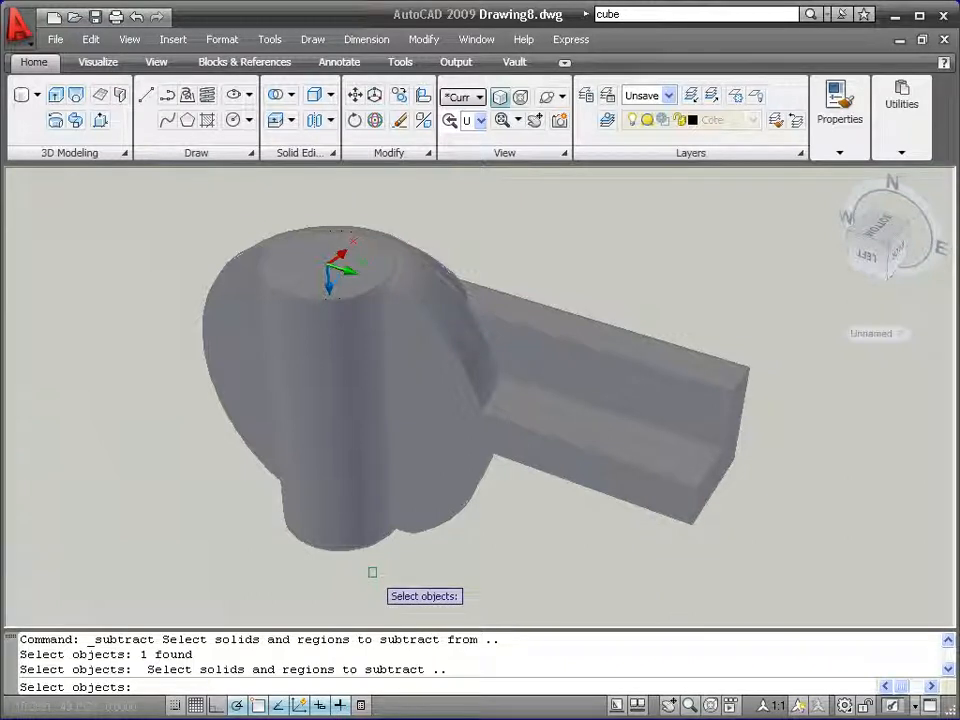
pyautogui.click(368, 549)
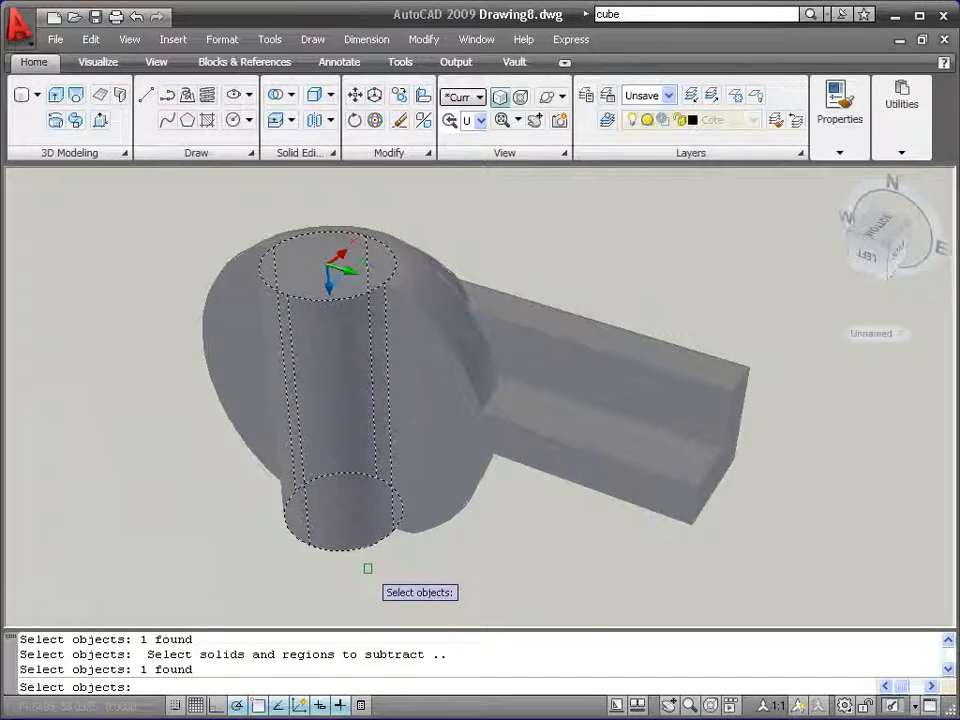
pyautogui.press('Return')
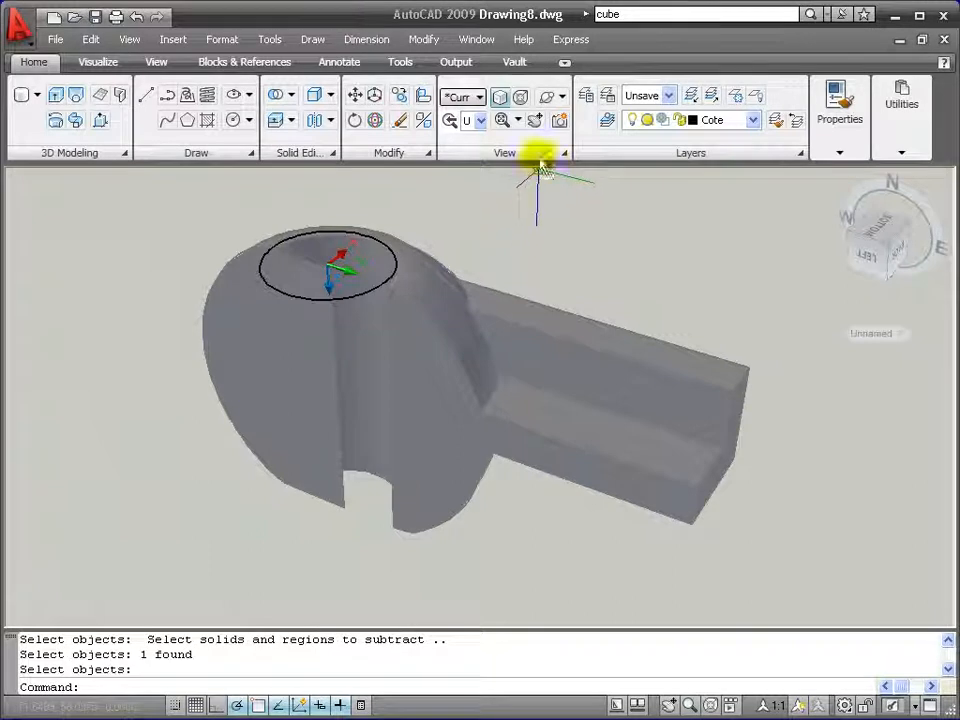
# Step: Examine the leftover profile curves on the head's flat cut face and the bar's free end
pyautogui.click(545, 96)
pyautogui.moveTo(514, 304); pyautogui.dragTo(469, 343)
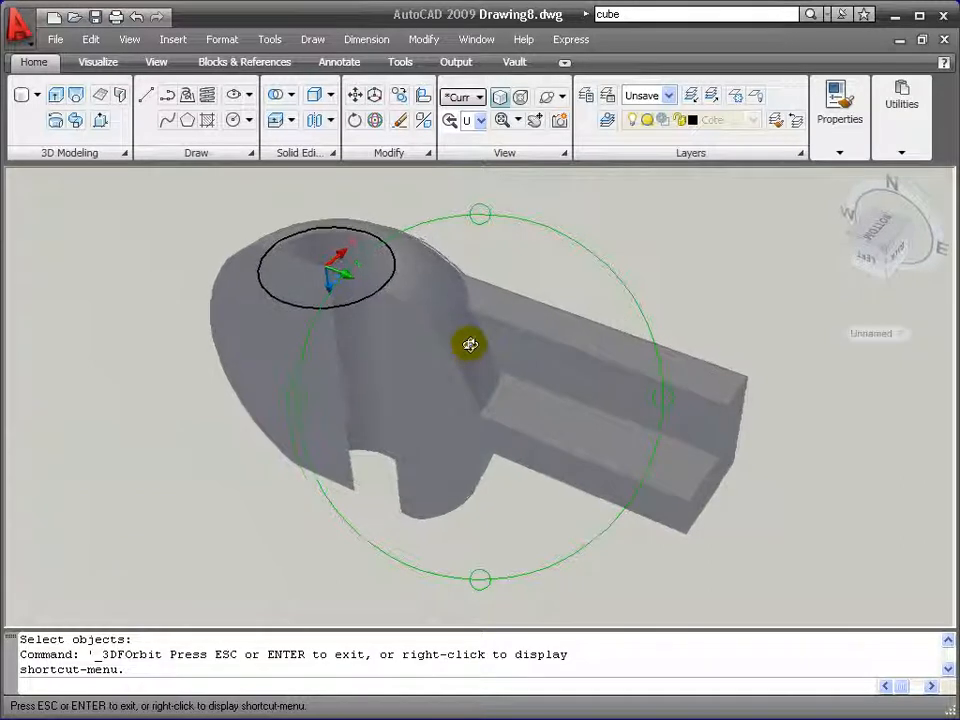
pyautogui.rightClick(592, 207)
pyautogui.click(609, 215)
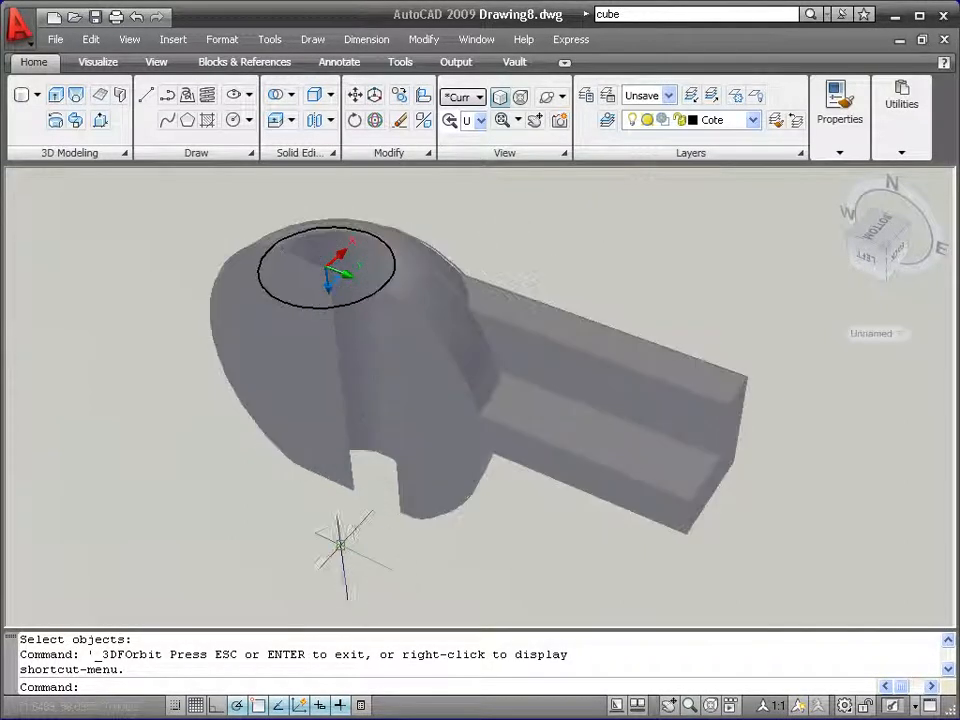
pyautogui.click(351, 489)
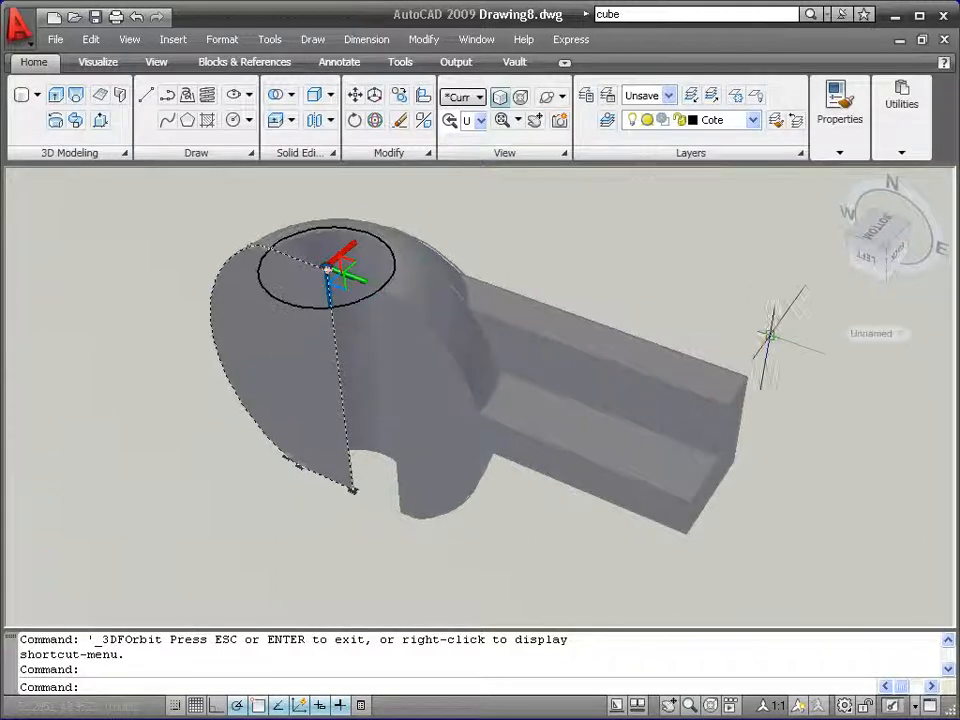
pyautogui.keyDown('ctrl'); pyautogui.click(639, 264); pyautogui.keyUp('ctrl')
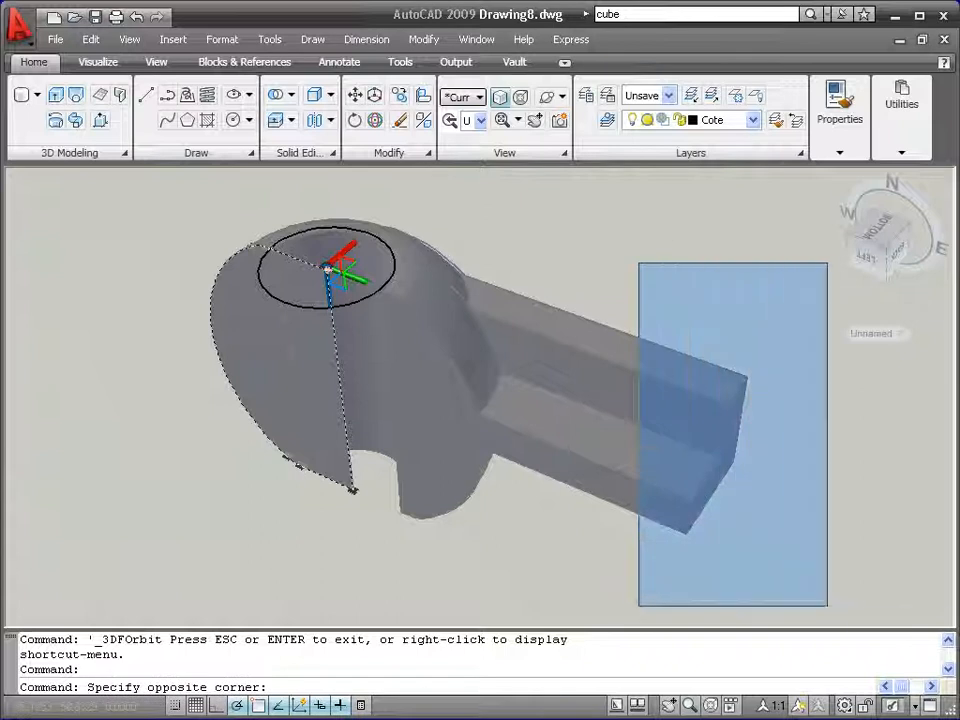
pyautogui.keyDown('ctrl'); pyautogui.click(744, 590); pyautogui.keyUp('ctrl')
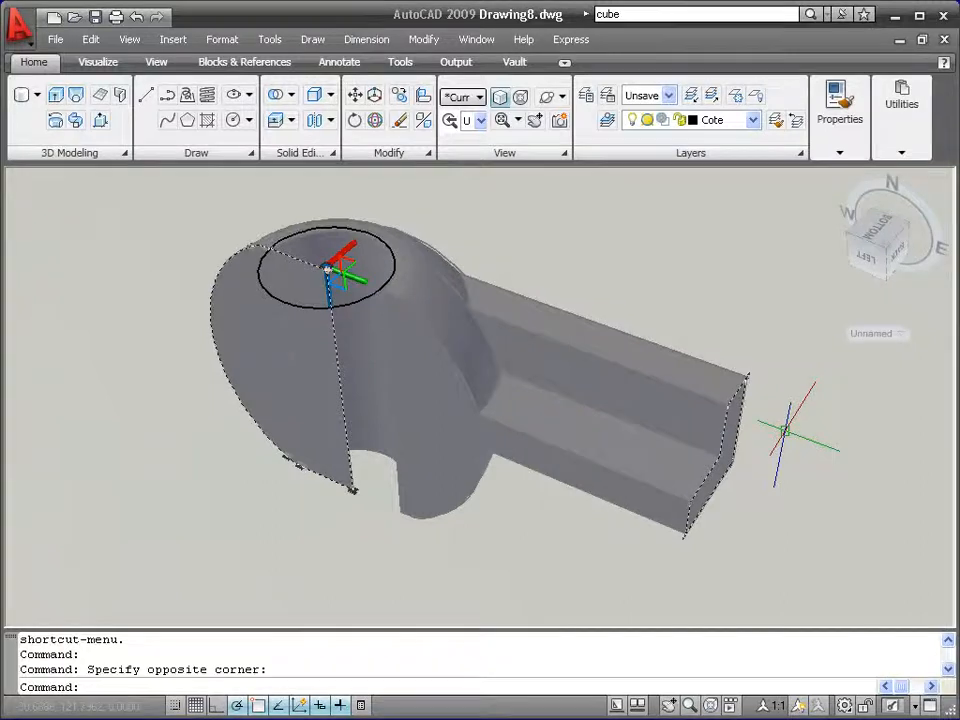
pyautogui.press('Escape')
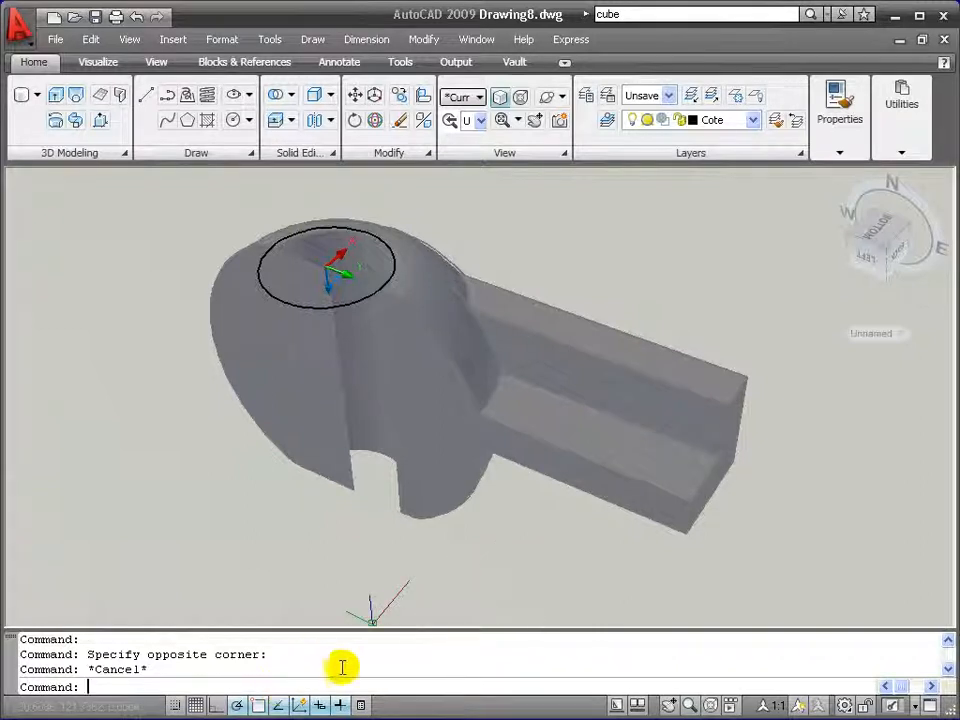
# Step: Check the current value of the DELOBJ system variable without changing it
pyautogui.write('delob')
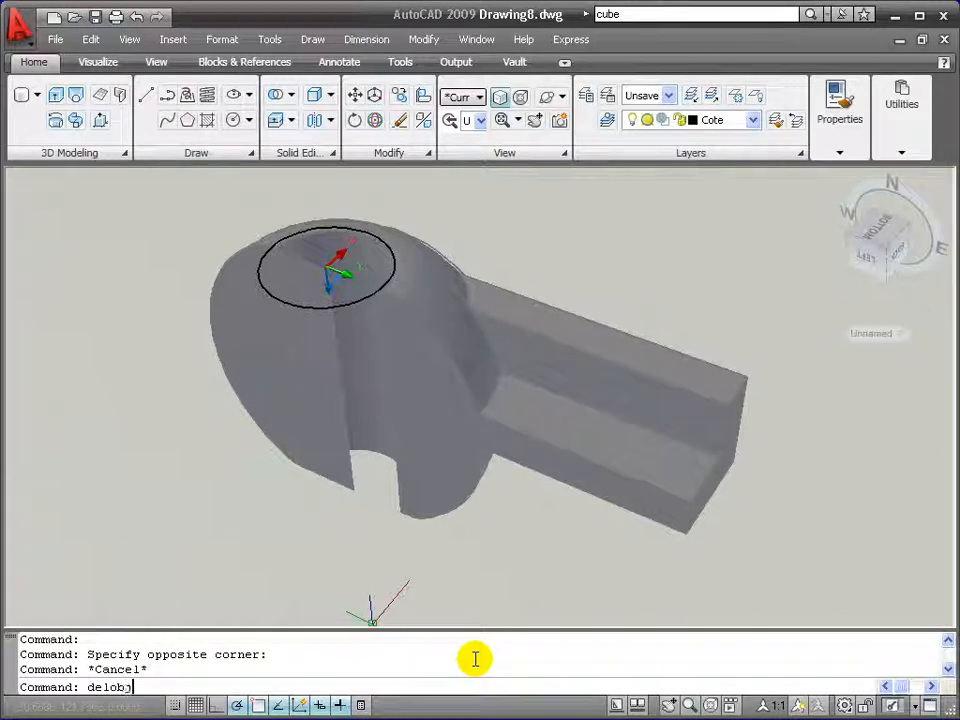
pyautogui.write('j')
pyautogui.press('Return')
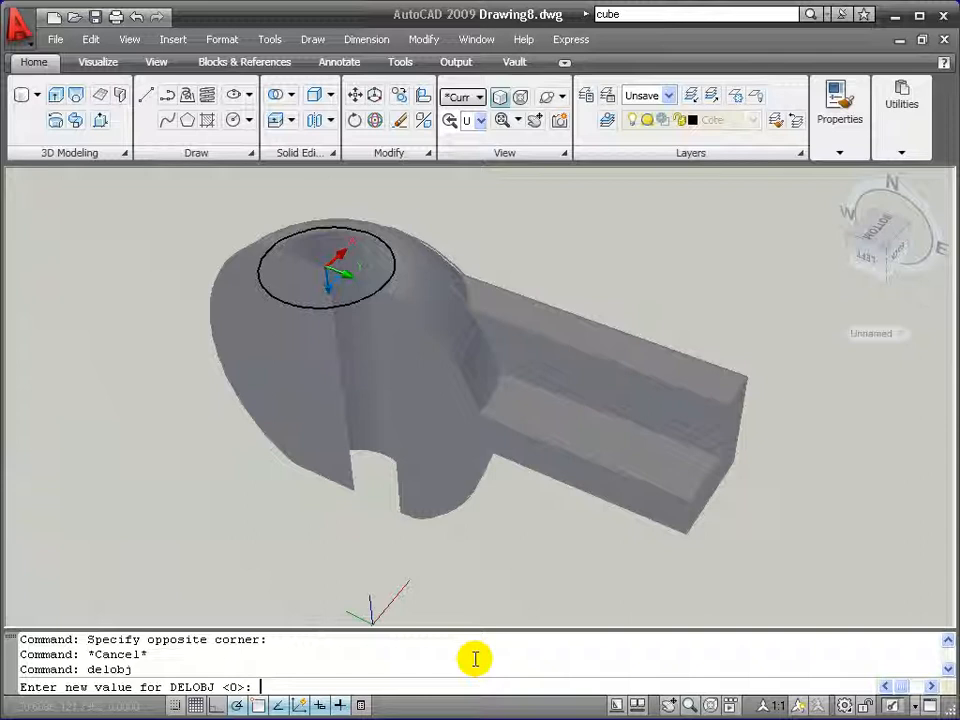
pyautogui.press('Escape')
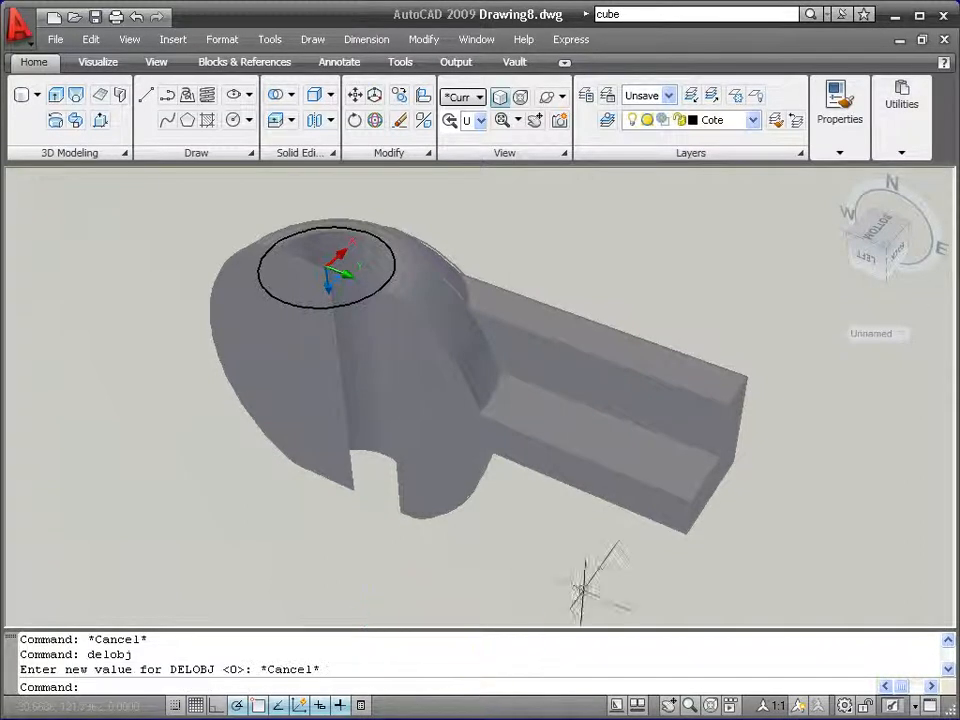
# Step: Erase the leftover source curves: the L-shaped polyline, the radius 15 circle and the head's revolve profile
pyautogui.click(666, 263)
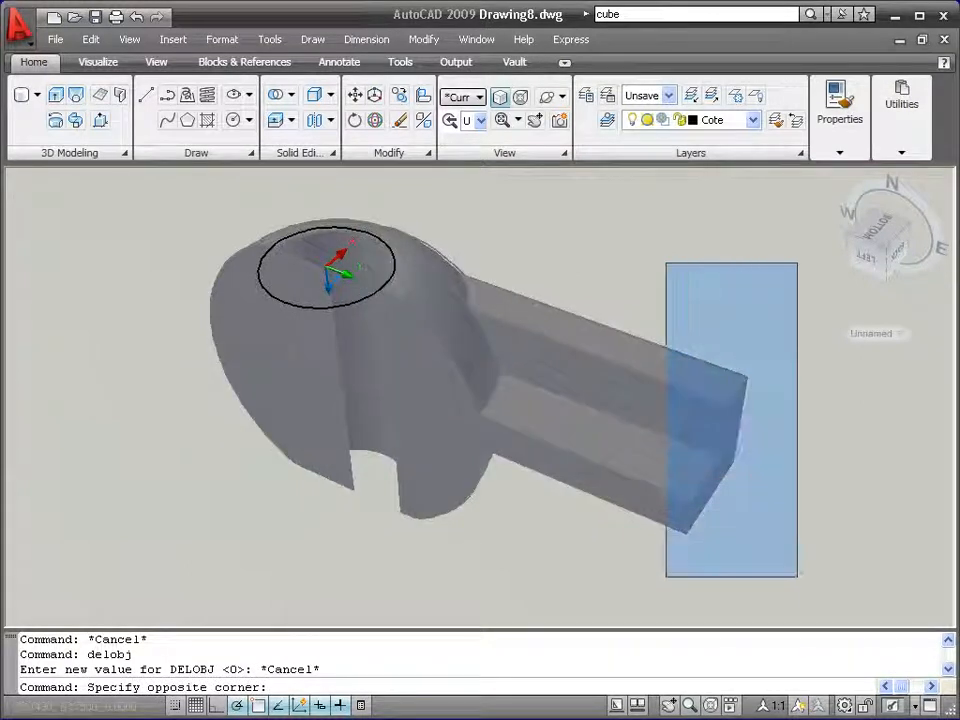
pyautogui.click(797, 576)
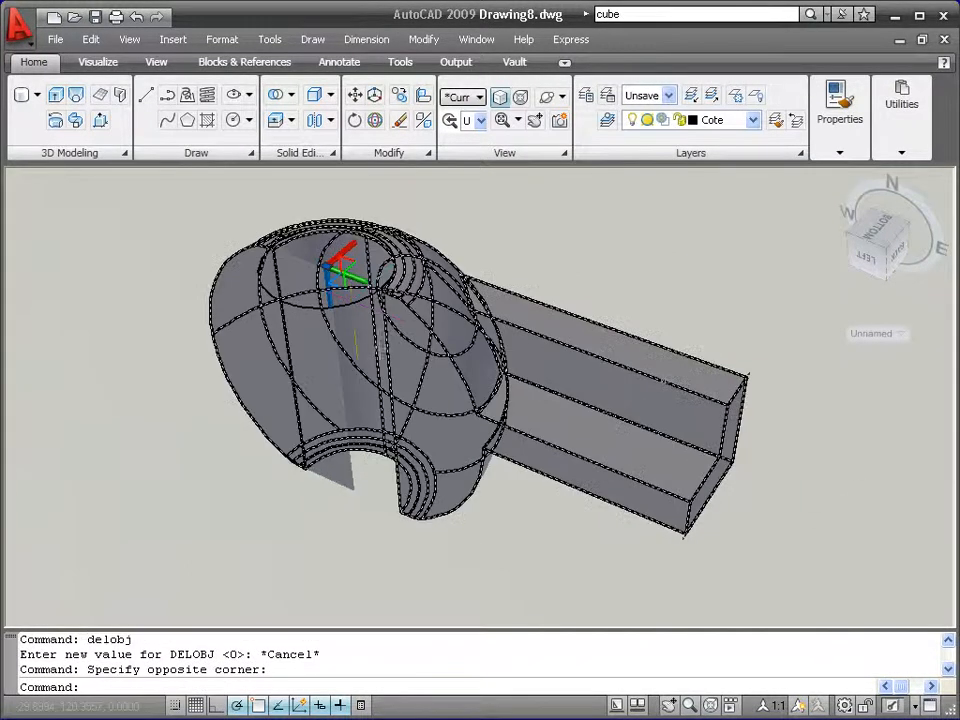
pyautogui.click(353, 302)
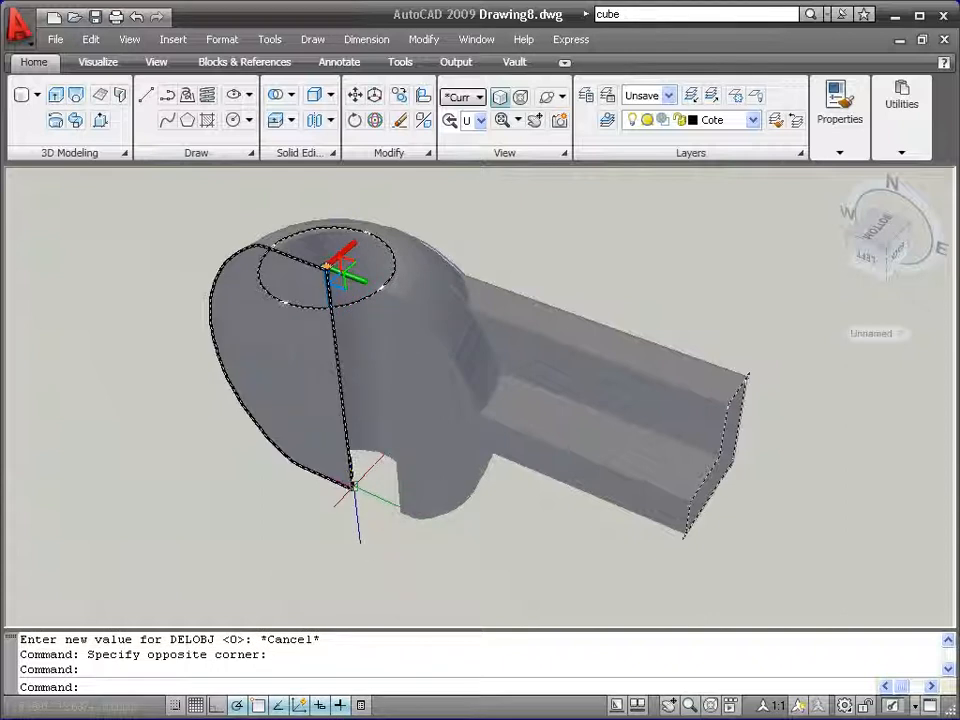
pyautogui.click(354, 487)
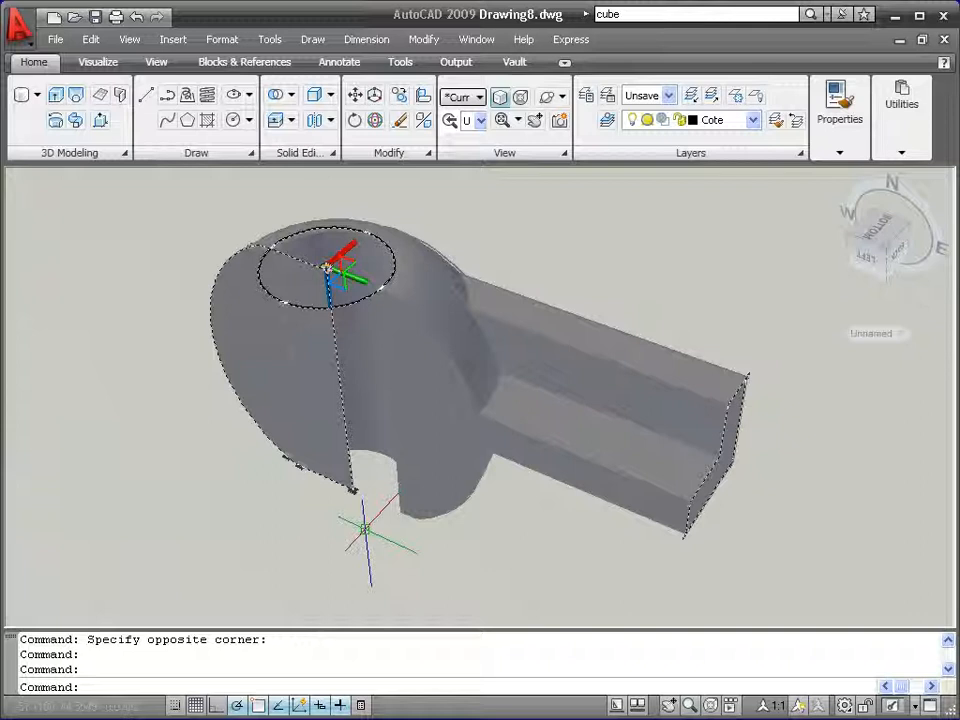
pyautogui.press('Delete')
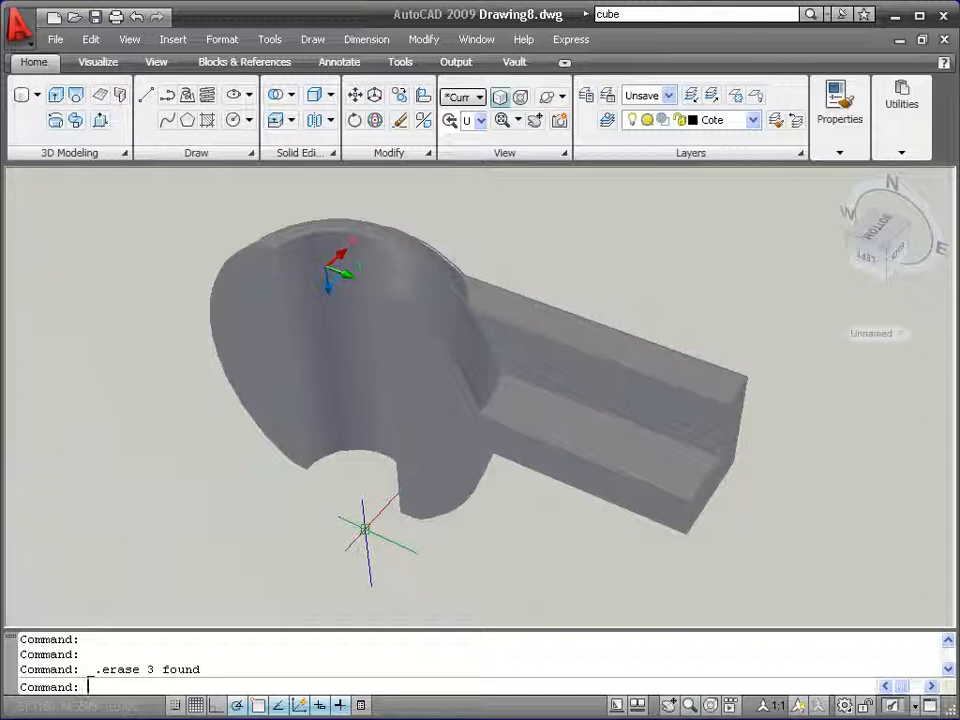
# Step: Set the DELOBJ system variable to 1
pyautogui.write('delobj')
pyautogui.press('Return')
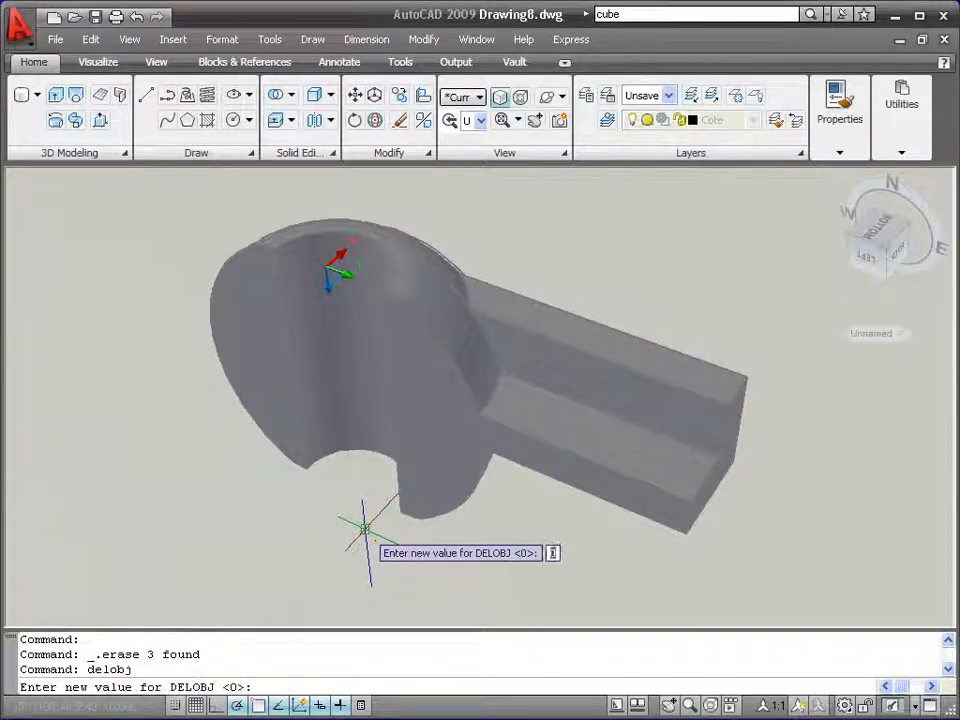
pyautogui.write('1')
pyautogui.press('Return')
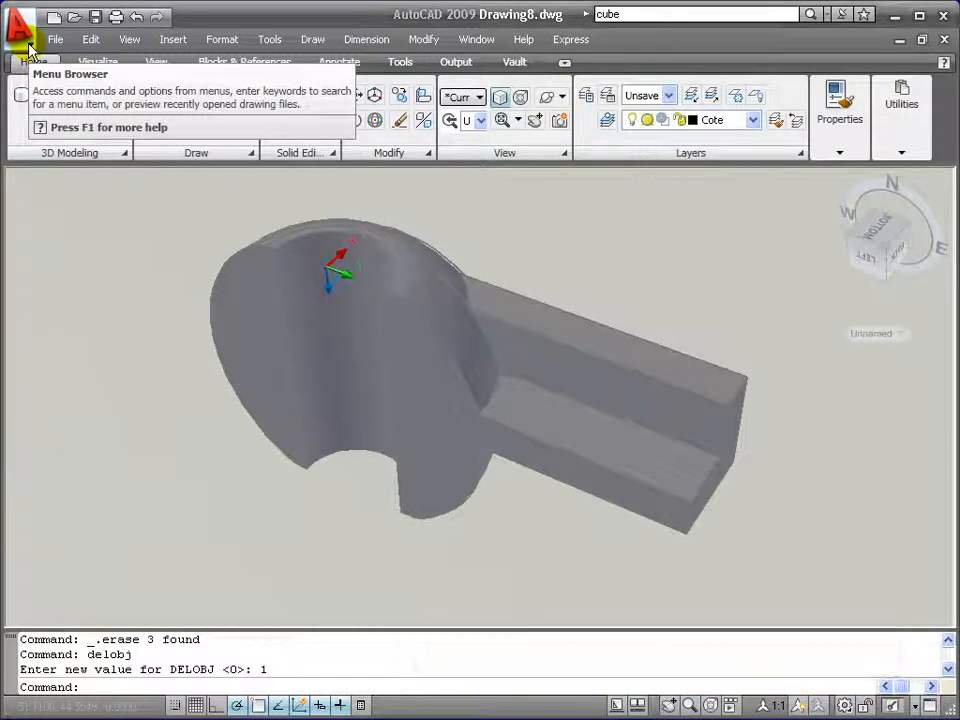
# Step: Mirror the solid in 3D about the plane through three corners of the bar's free end face, keeping the source object
pyautogui.click(20, 30)
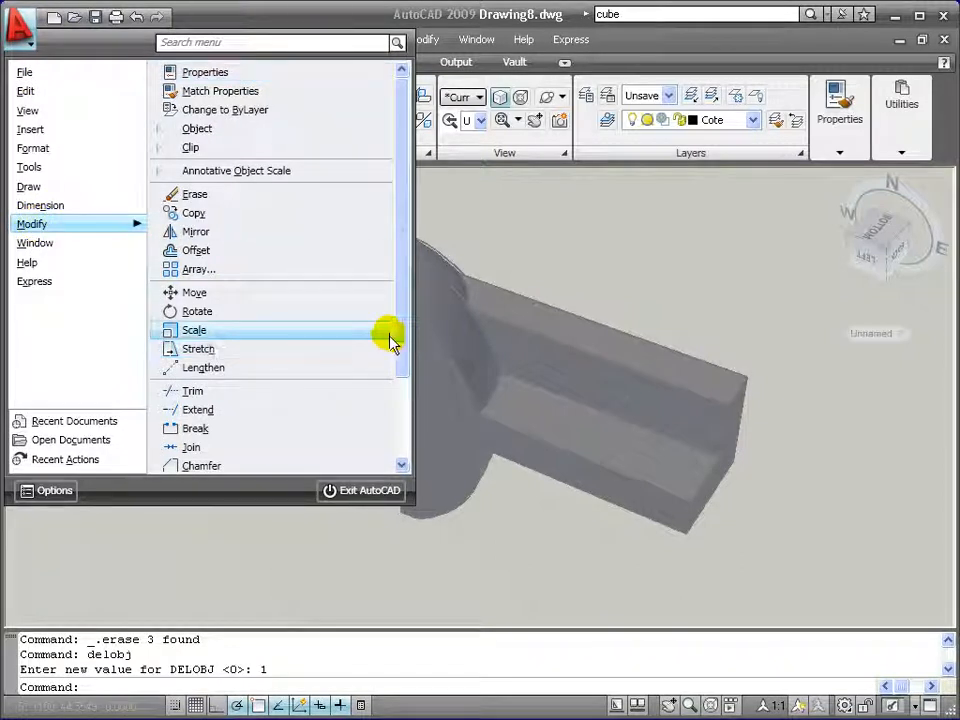
pyautogui.moveTo(408, 342); pyautogui.dragTo(396, 428)
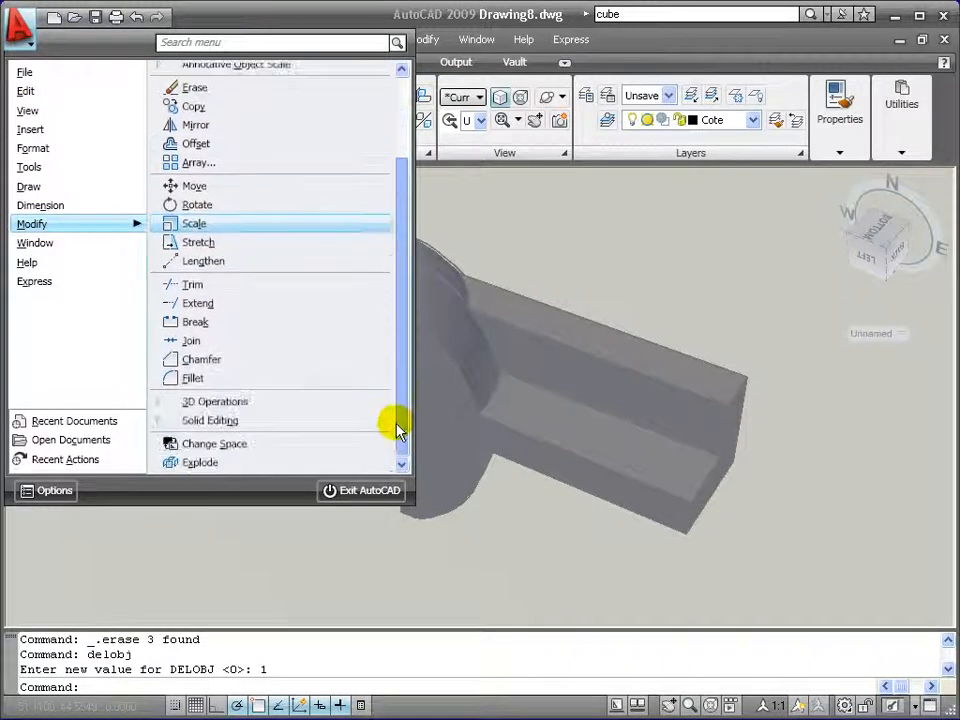
pyautogui.click(190, 404)
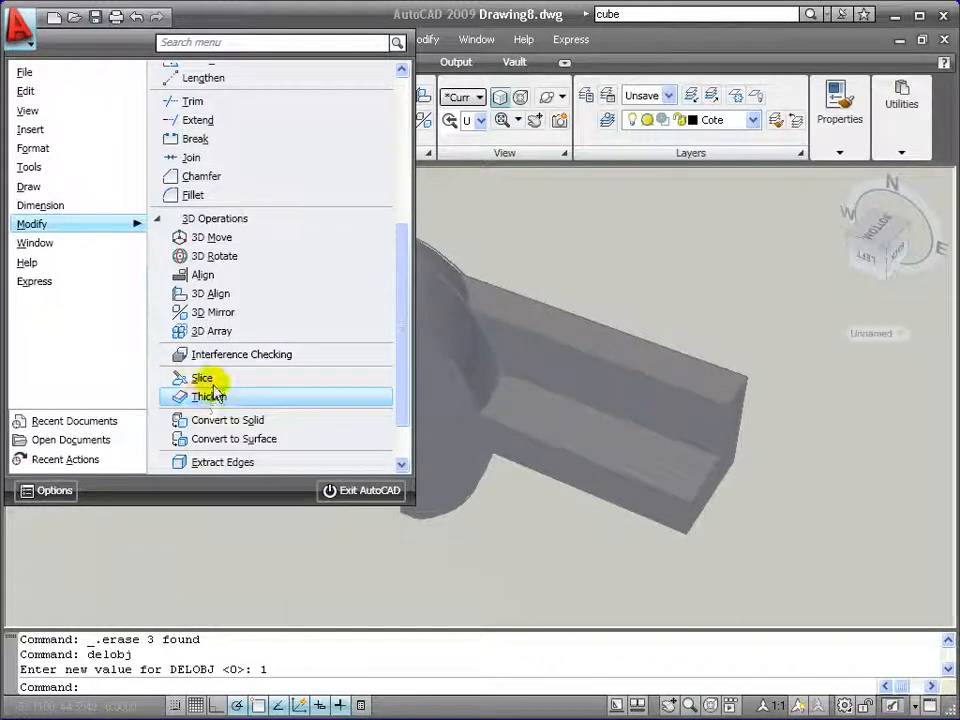
pyautogui.click(212, 314)
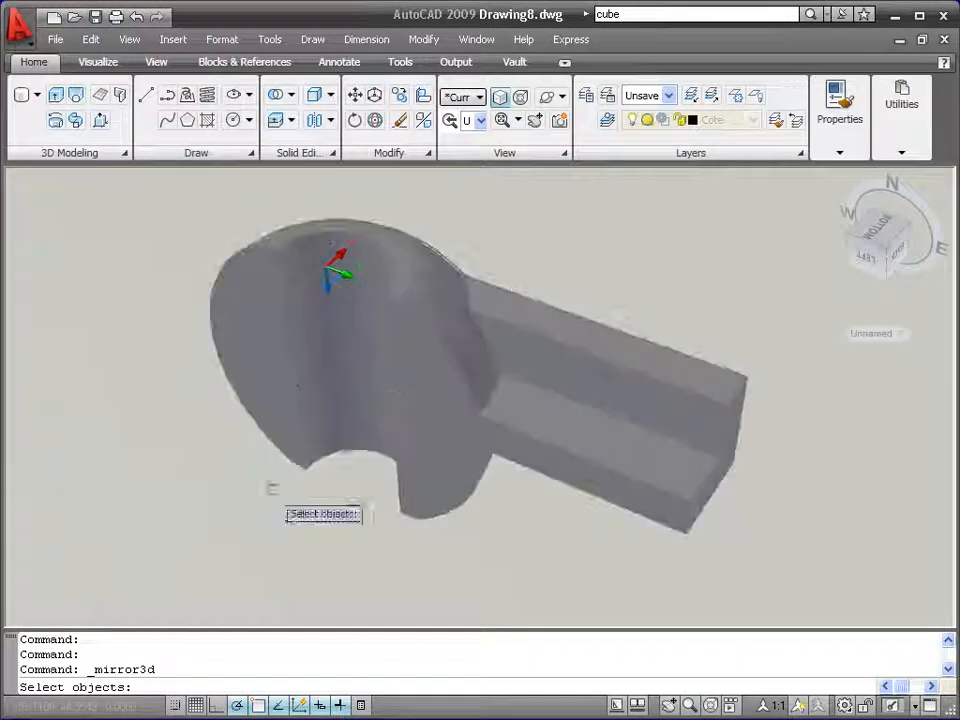
pyautogui.click(346, 454)
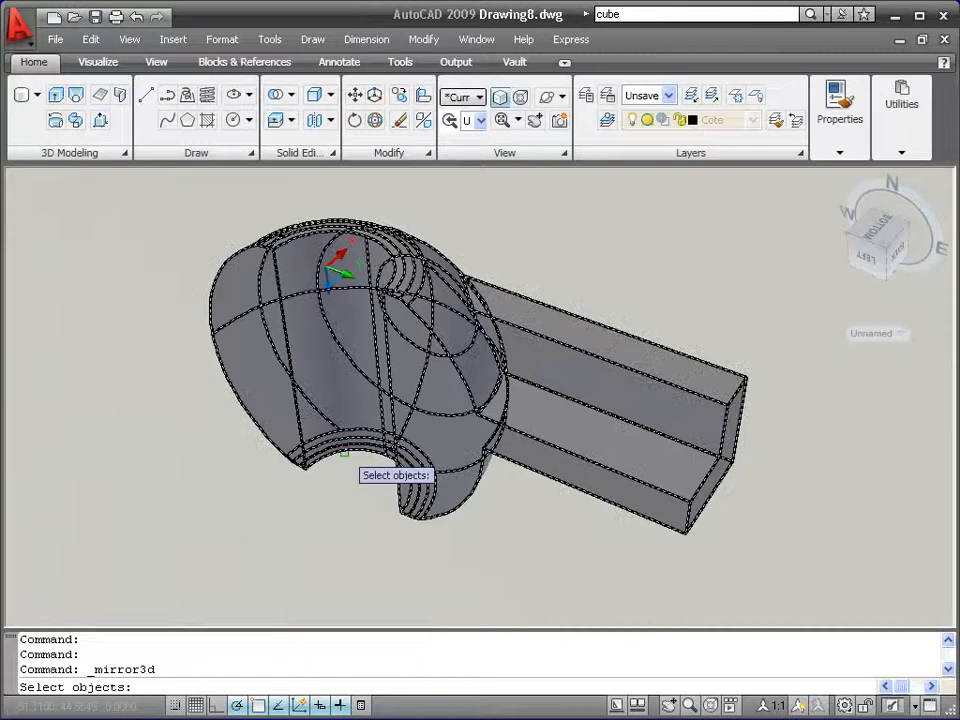
pyautogui.click(344, 453)
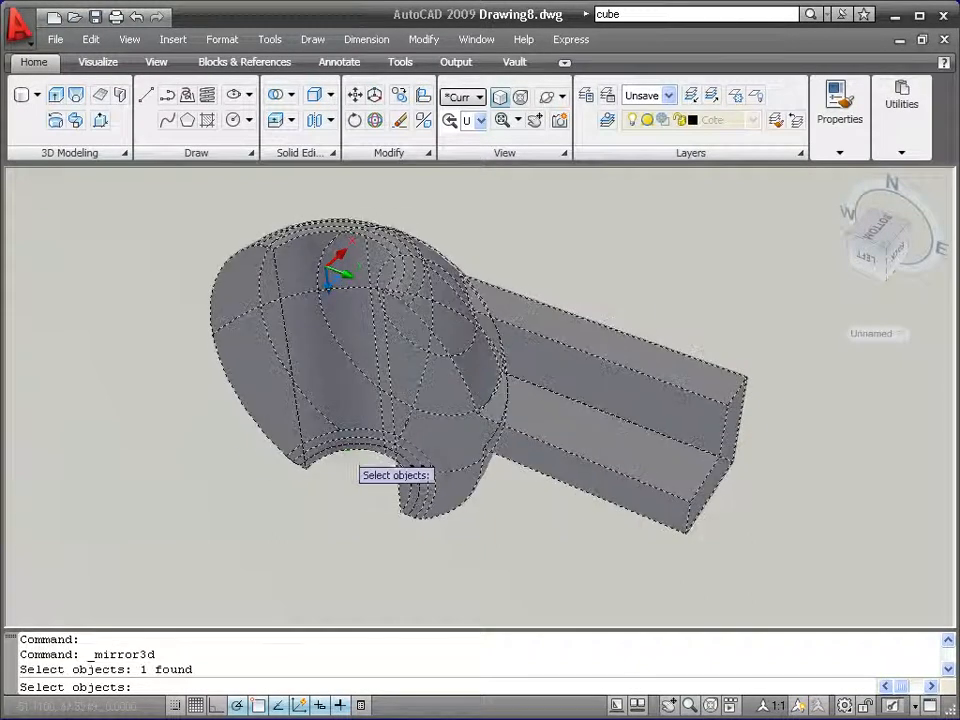
pyautogui.press('Return')
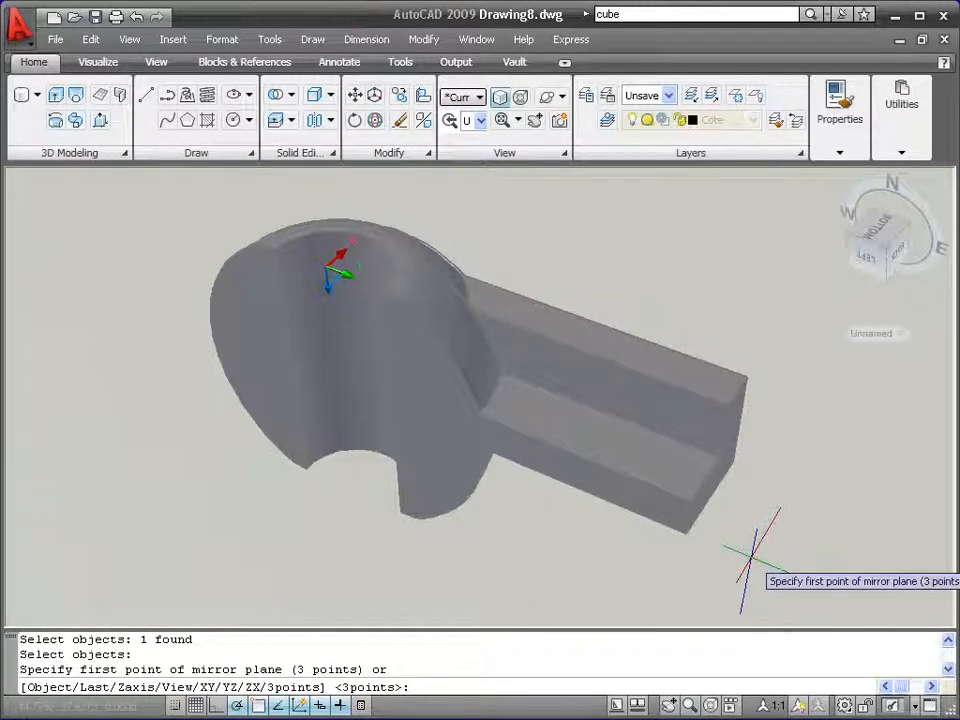
pyautogui.click(733, 460)
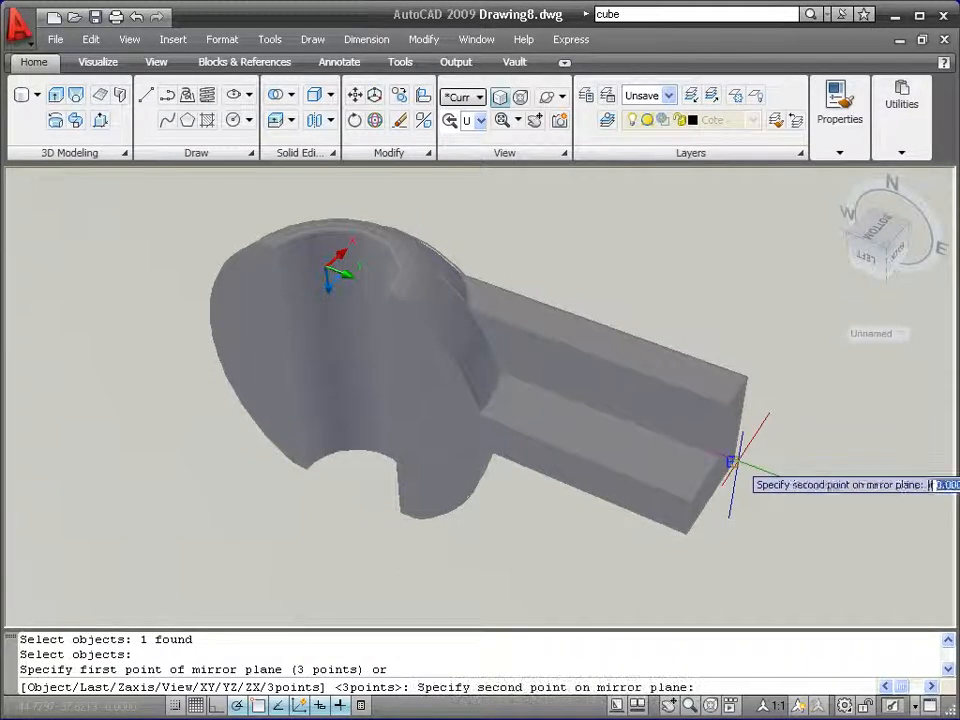
pyautogui.click(686, 530)
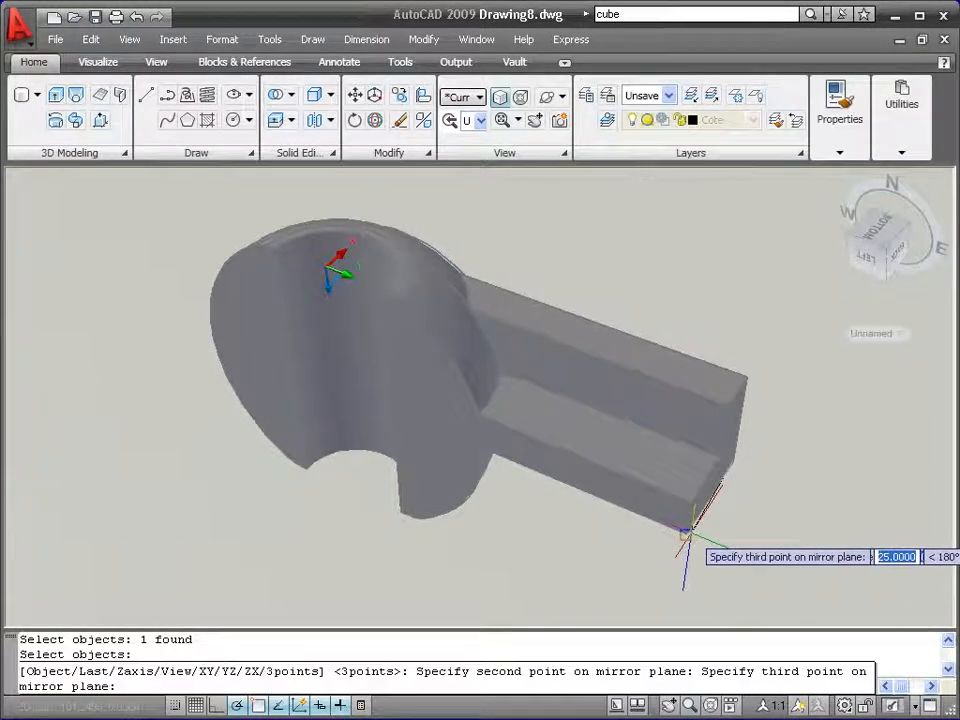
pyautogui.click(748, 380)
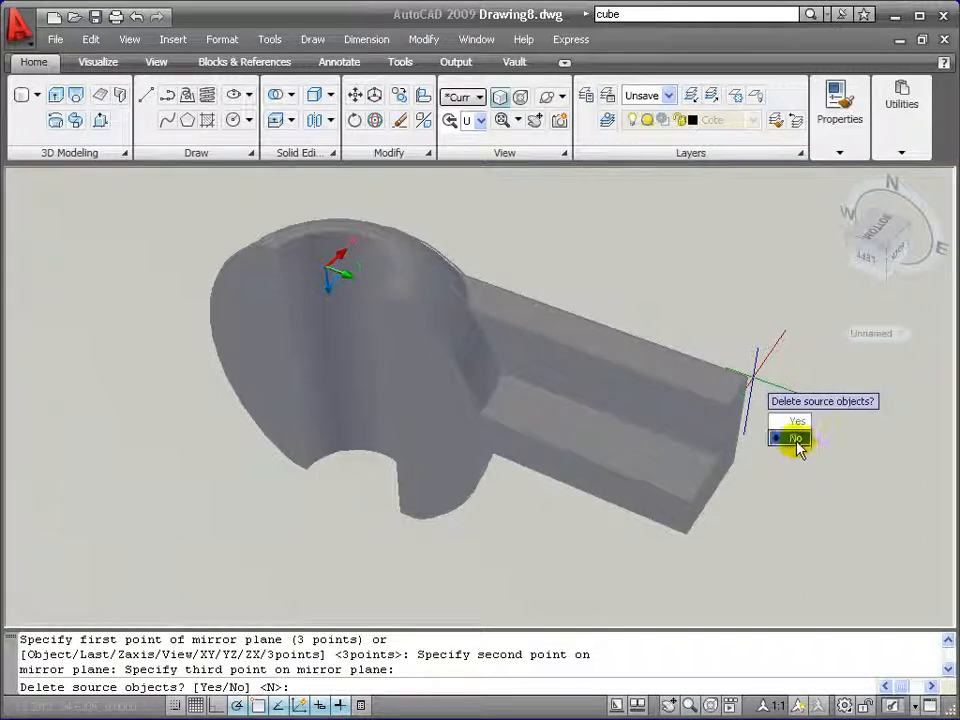
pyautogui.click(795, 438)
# Step: Union the original and mirrored halves into a single solid
pyautogui.middleClick(666, 273)
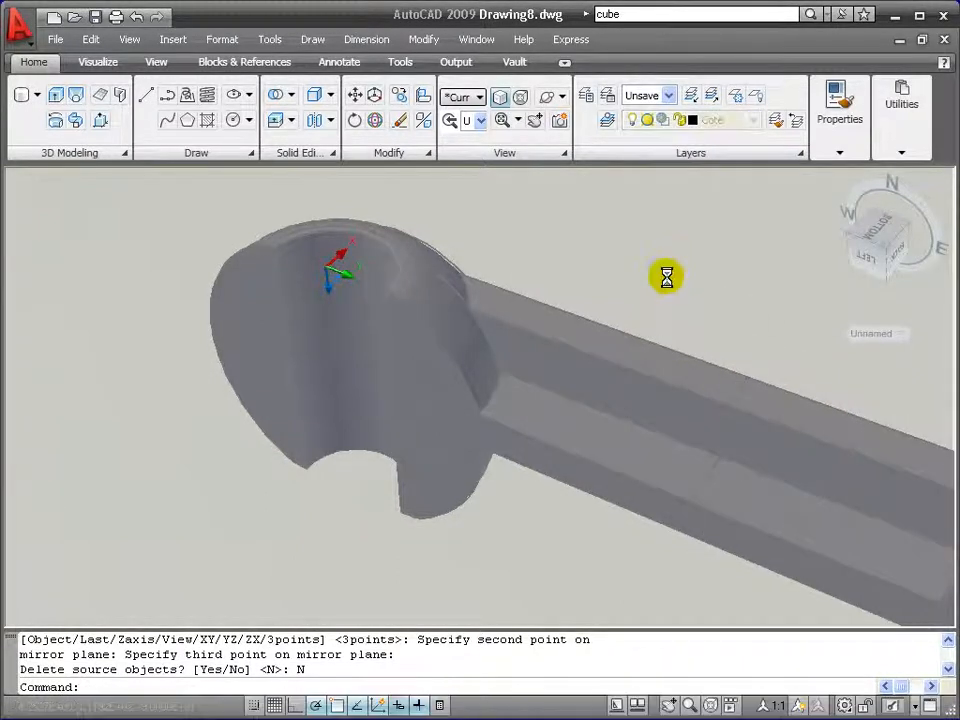
pyautogui.middleClick(666, 273)
pyautogui.keyDown('shift'); pyautogui.moveTo(518, 305); pyautogui.dragTo(506, 313, button='middle'); pyautogui.keyUp('shift')
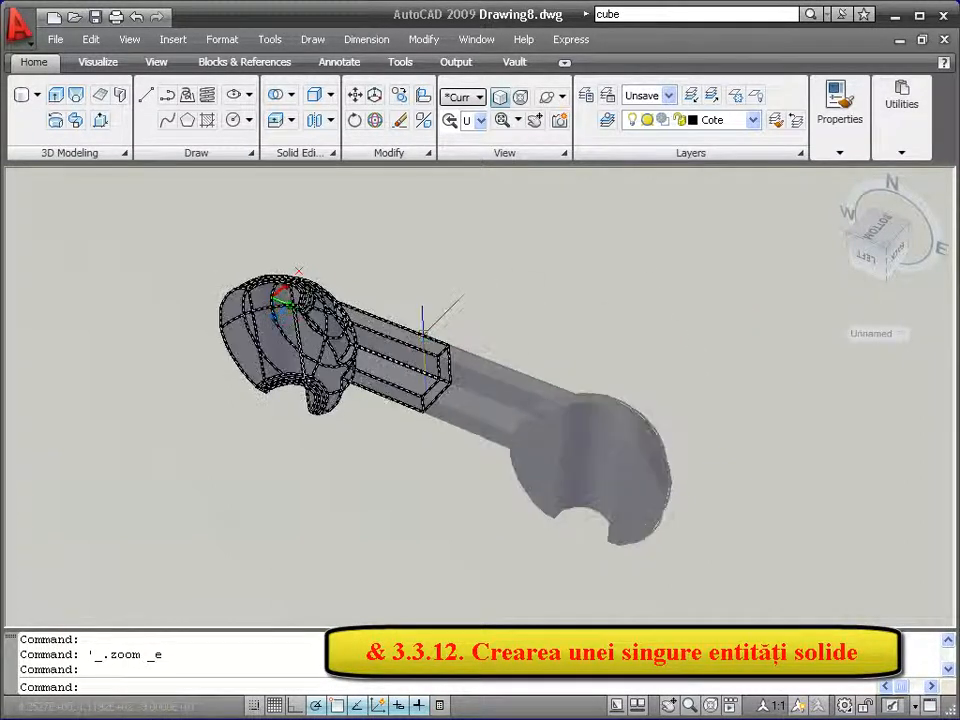
pyautogui.click(291, 96)
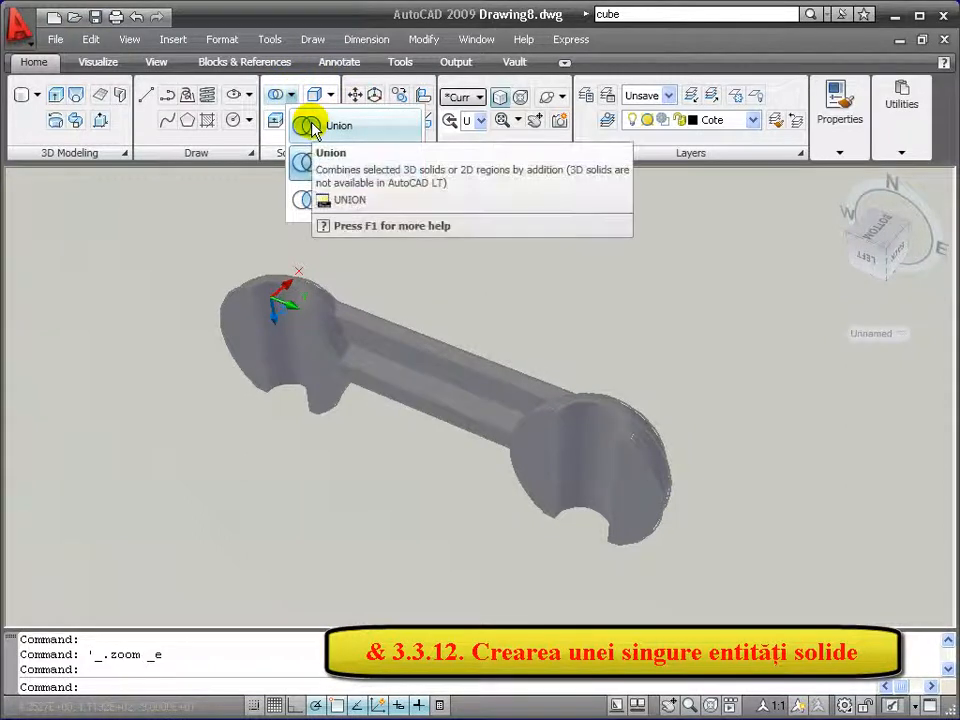
pyautogui.click(310, 126)
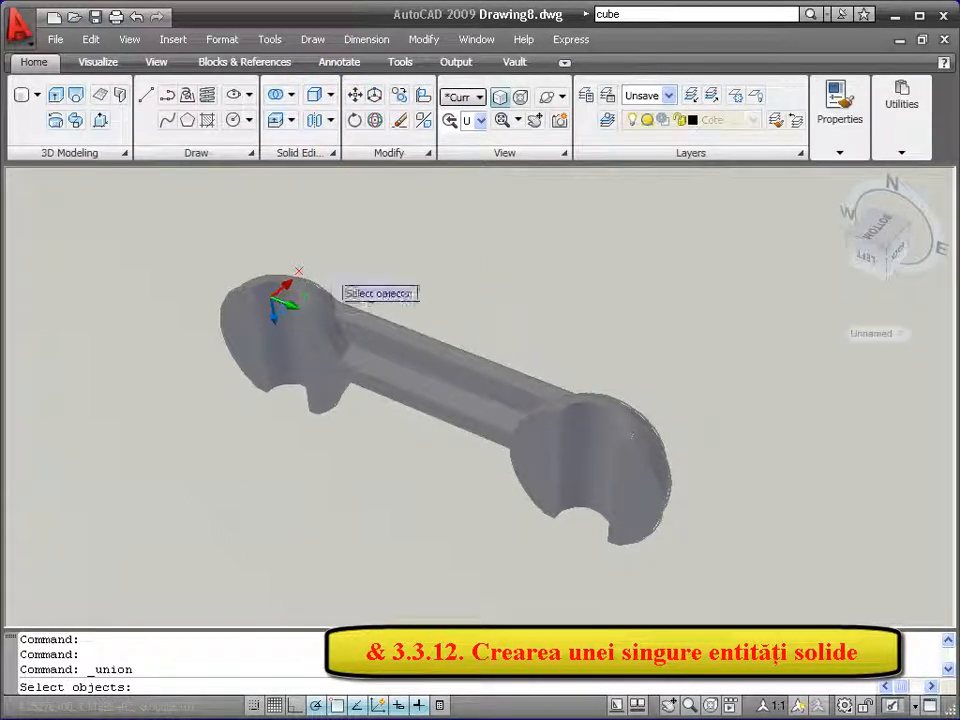
pyautogui.click(179, 233)
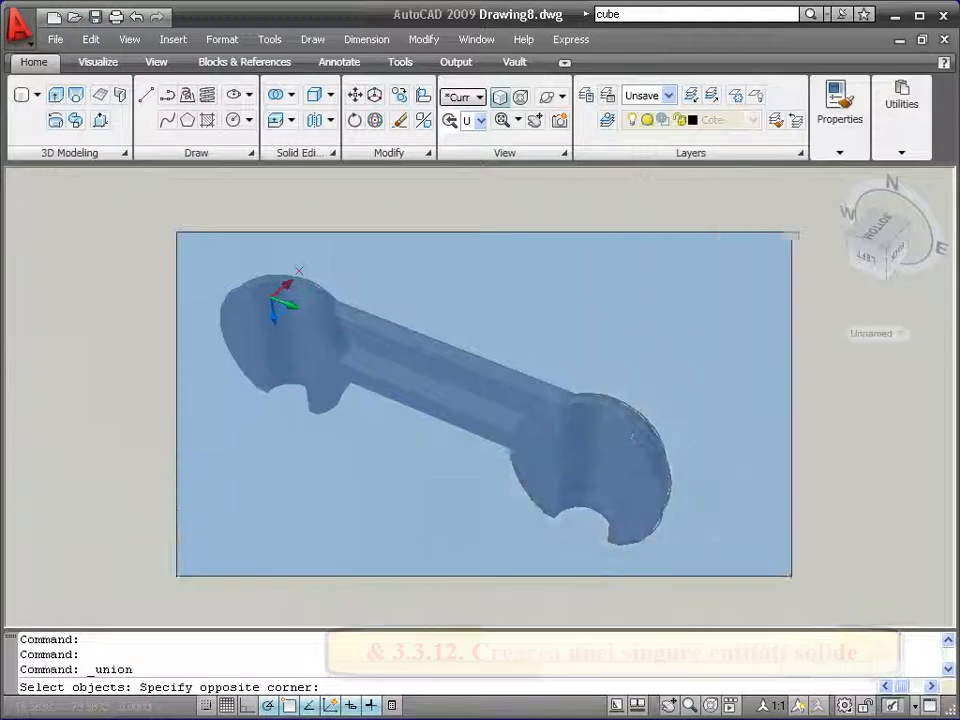
pyautogui.click(800, 587)
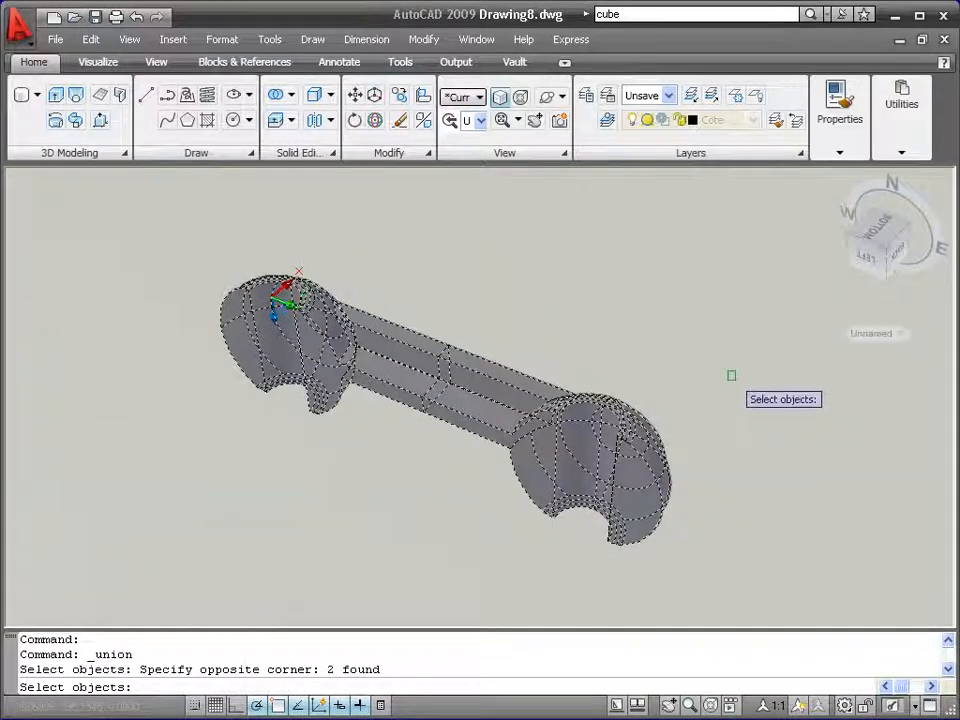
pyautogui.press('Return')
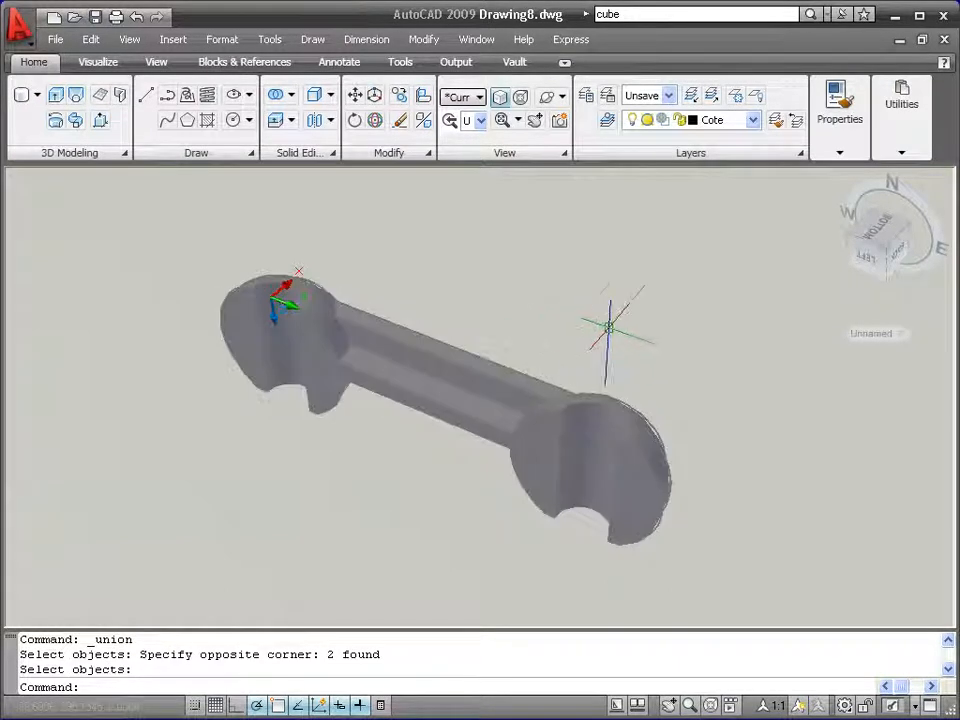
# Step: Inspect the joined two-headed part from slightly different angles and save the drawing under its current name
pyautogui.click(548, 97)
pyautogui.moveTo(553, 304); pyautogui.dragTo(538, 326)
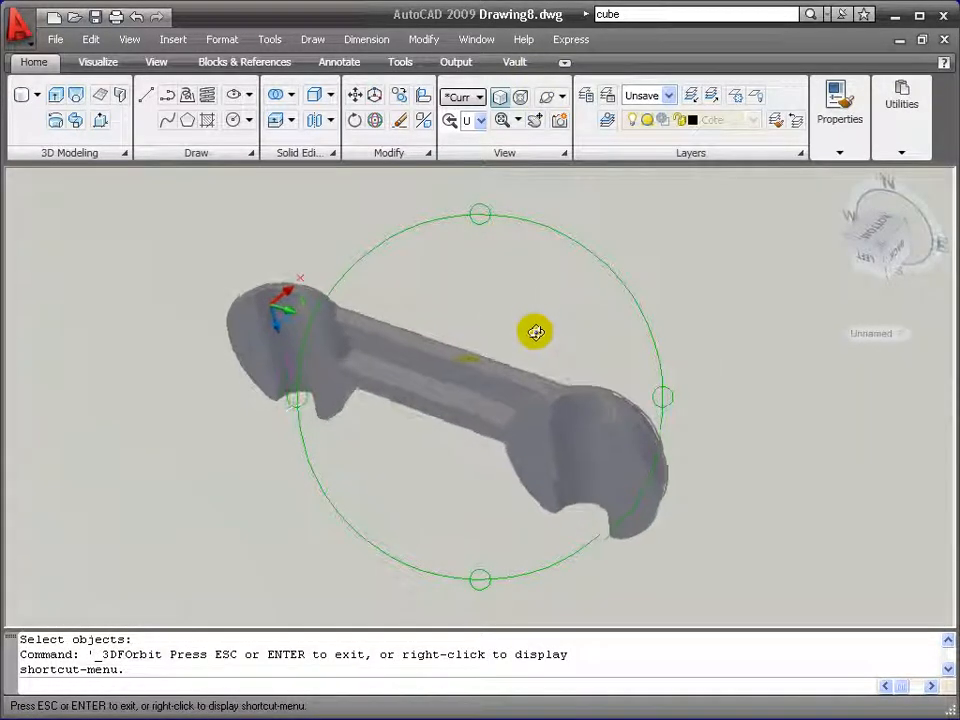
pyautogui.moveTo(467, 372); pyautogui.dragTo(482, 371)
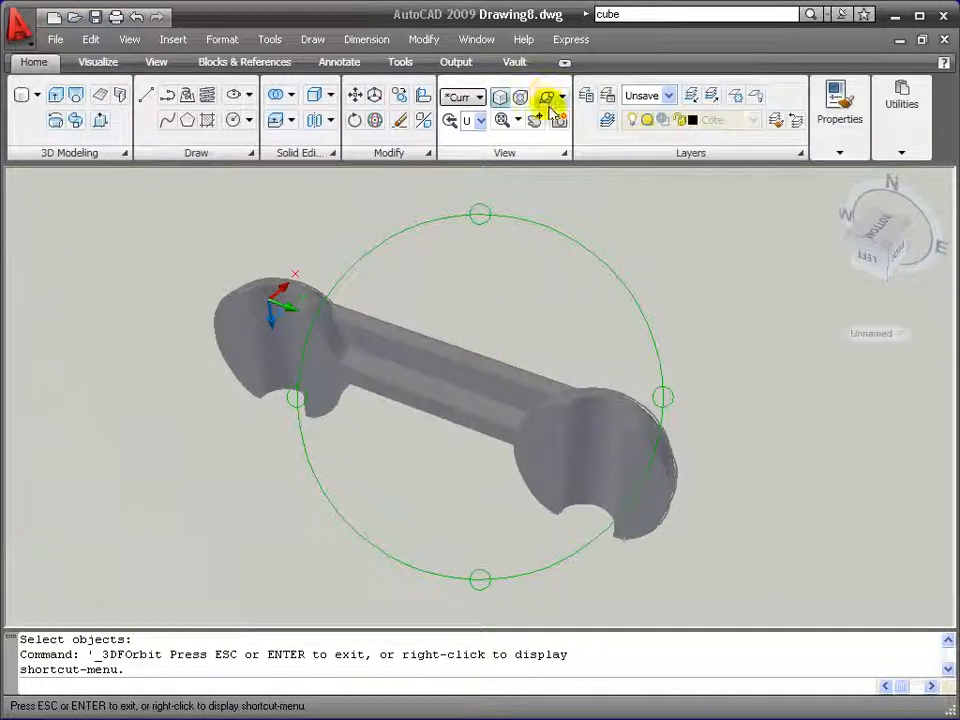
pyautogui.press('Escape')
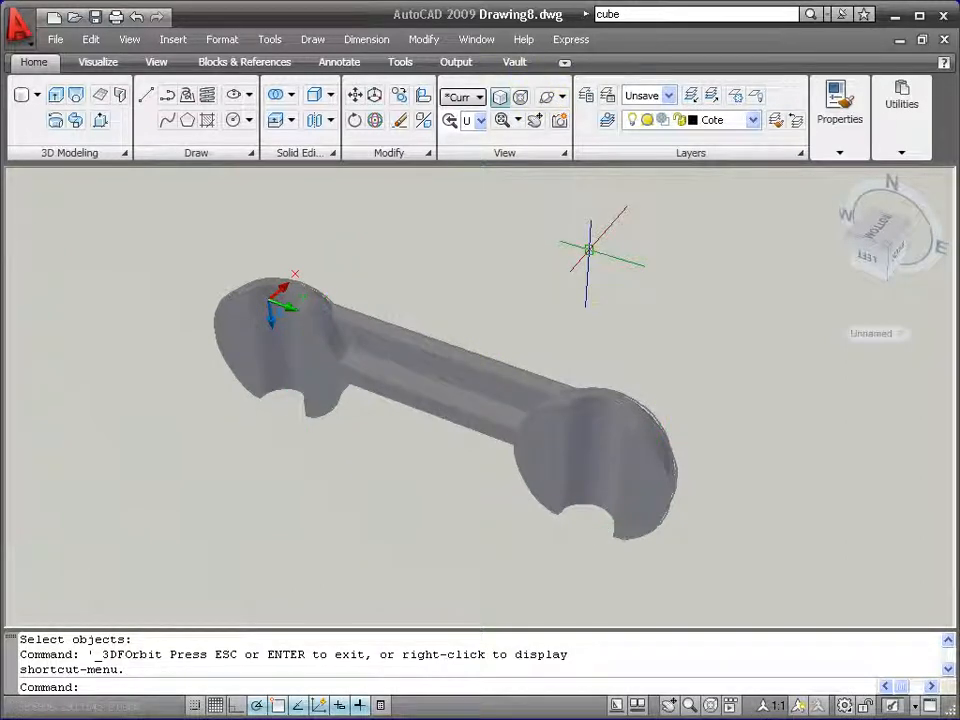
pyautogui.hotkey('ctrl', 's')
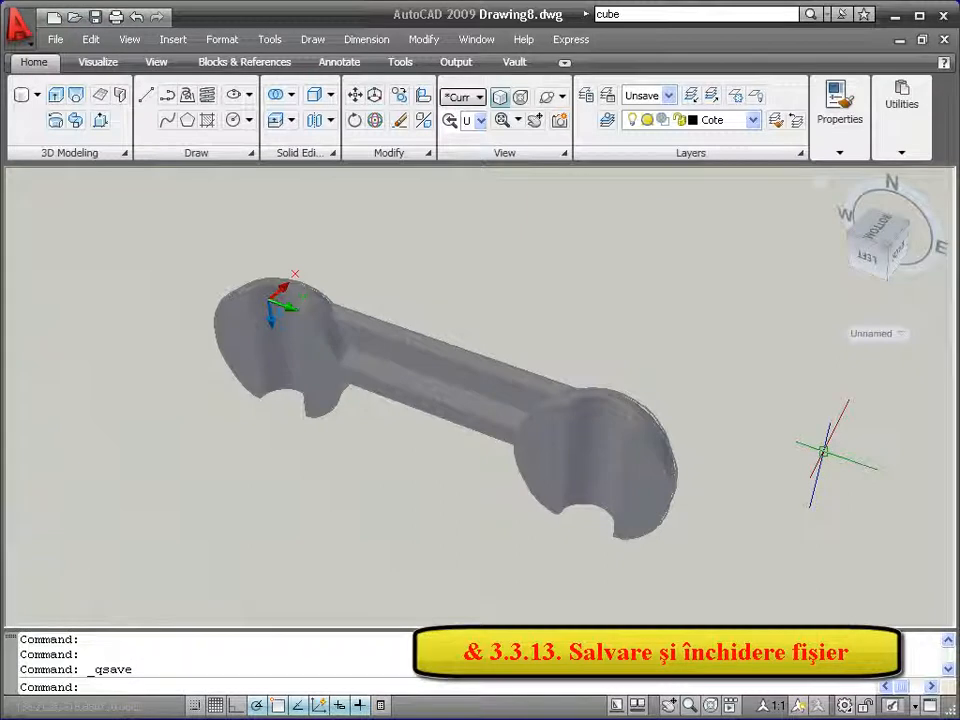
pyautogui.click(55, 40)
pyautogui.click(80, 249)
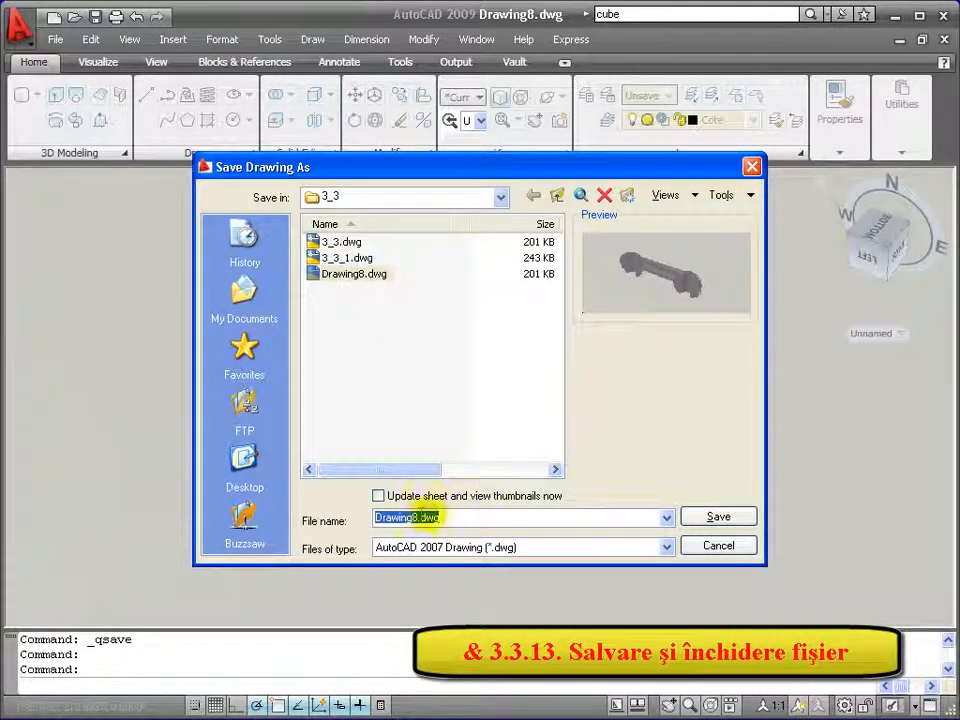
pyautogui.moveTo(416, 517); pyautogui.dragTo(374, 518)
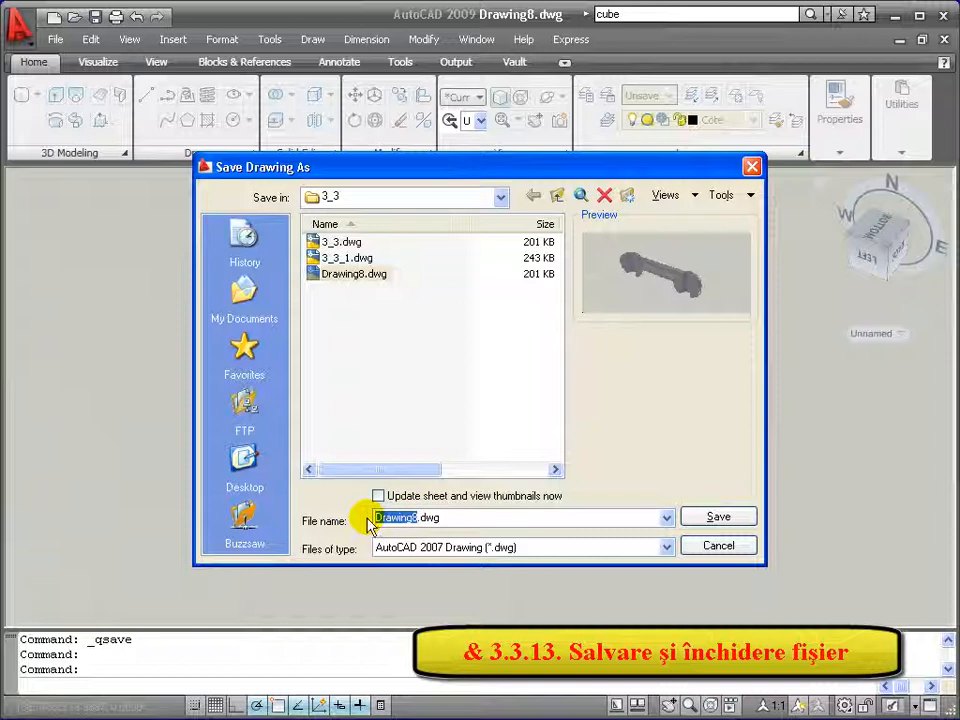
pyautogui.write('3_3')
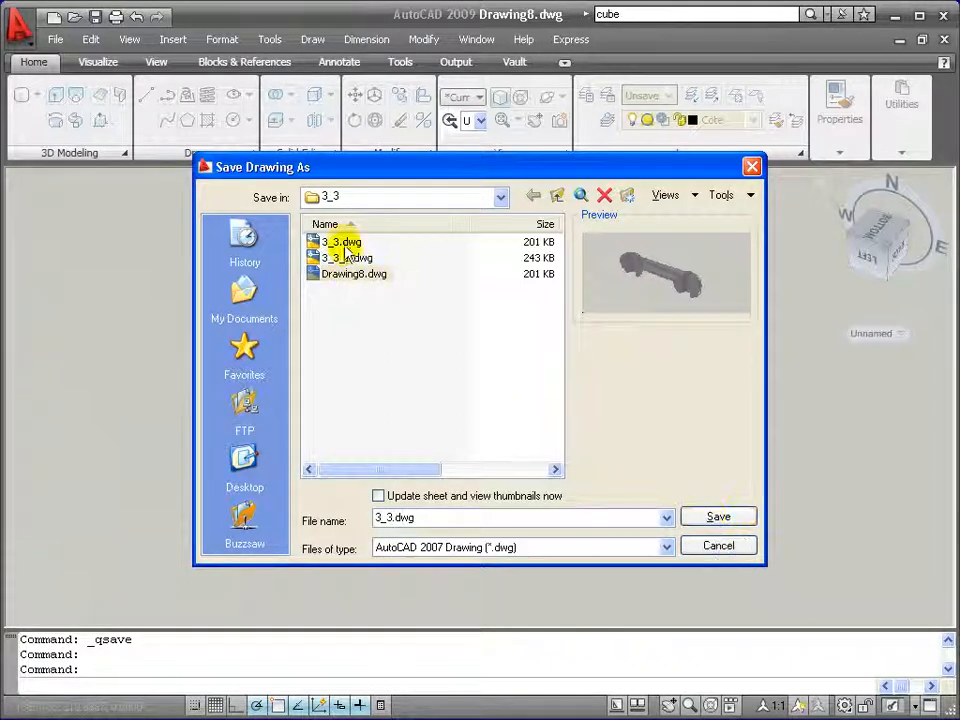
pyautogui.click(710, 547)
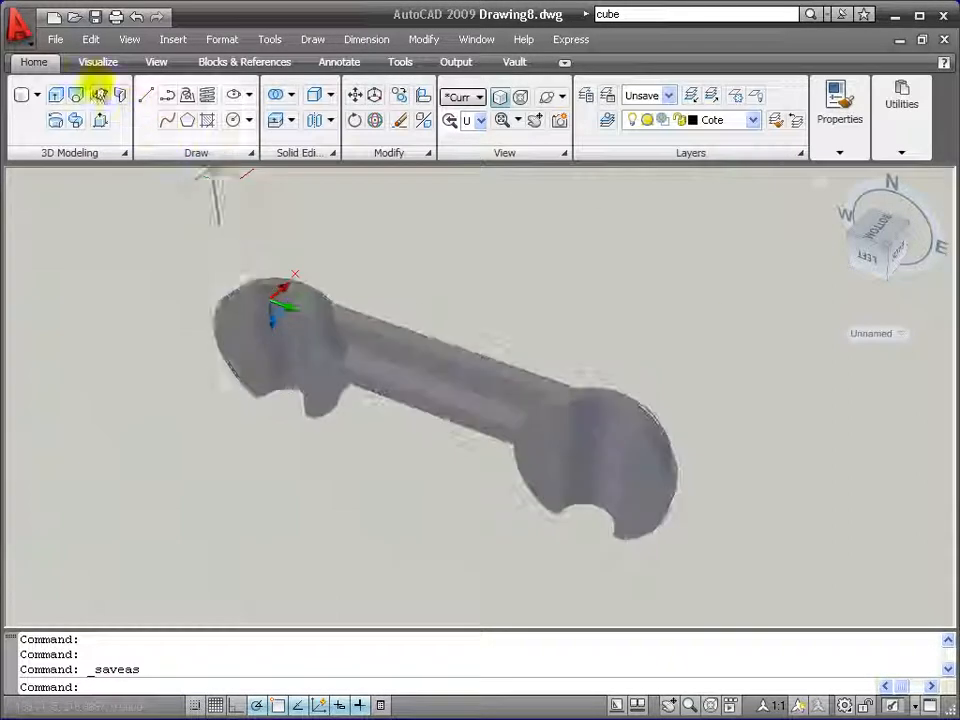
# Step: Close Drawing8.dwg and display the list of recent documents
pyautogui.click(55, 39)
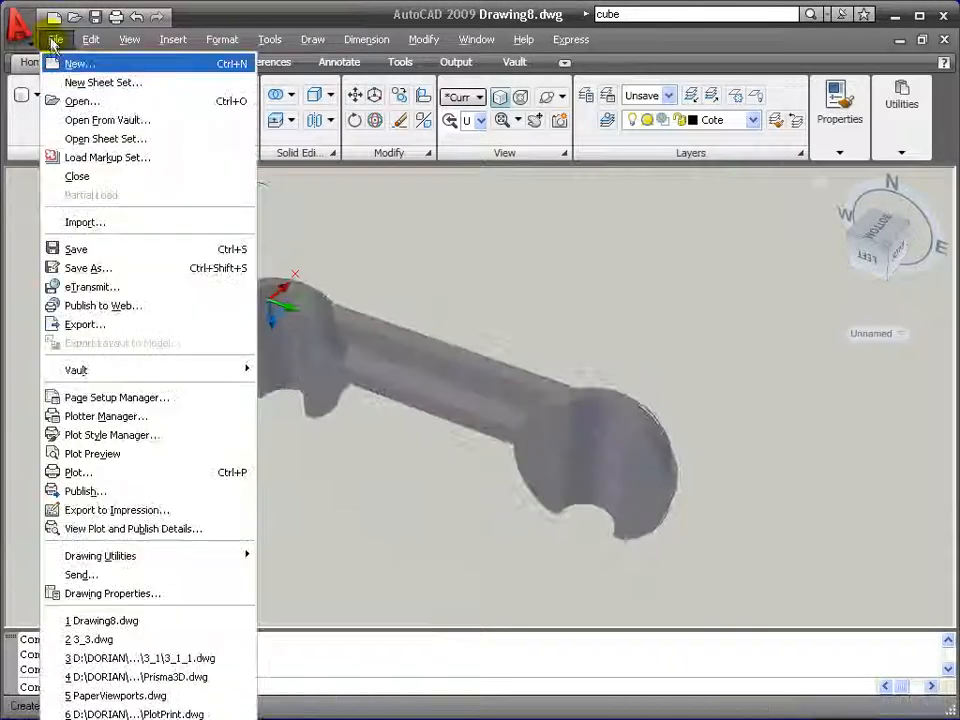
pyautogui.click(98, 177)
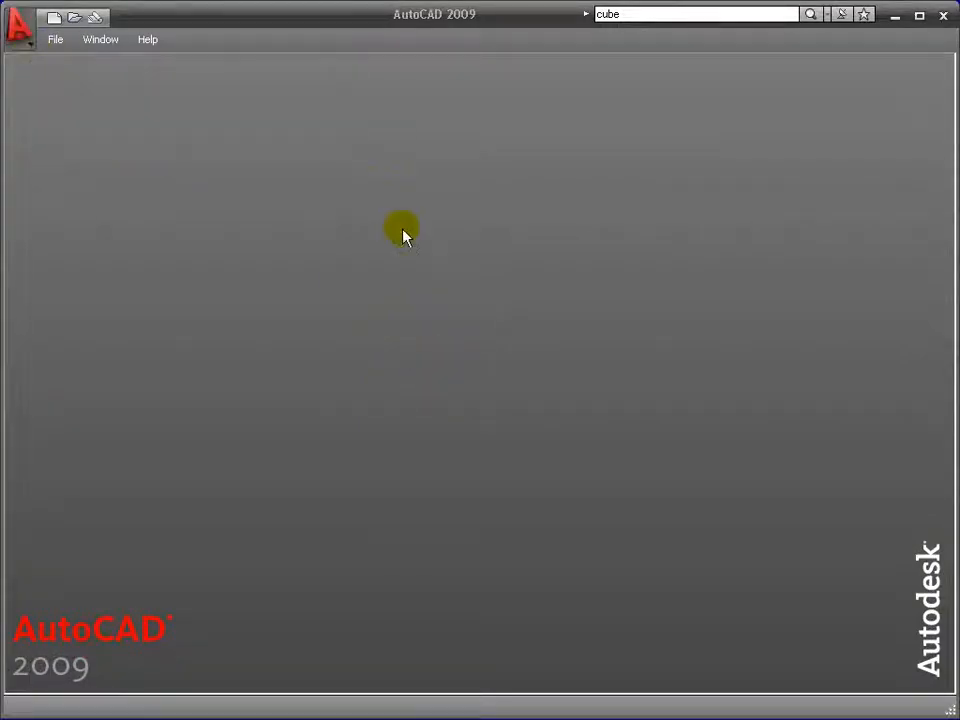
pyautogui.click(31, 48)
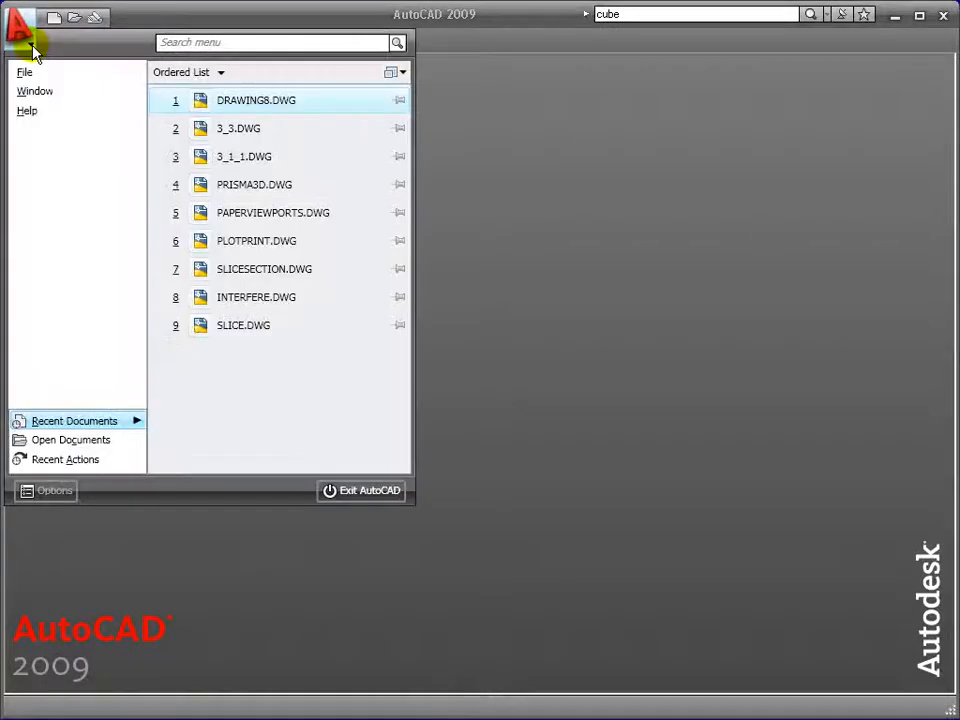